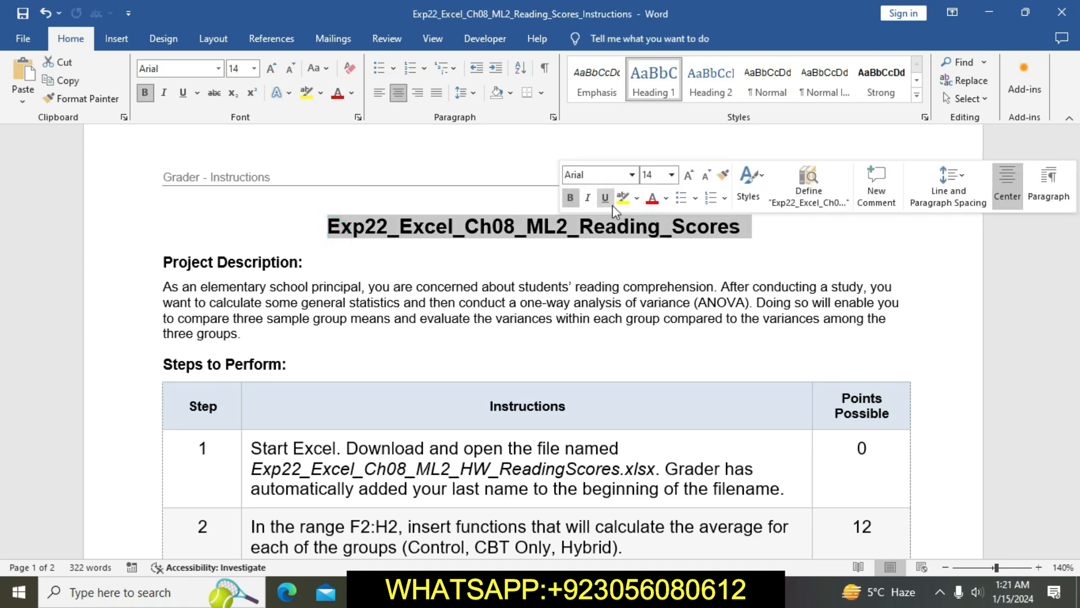
# - Highlight the document title Exp22_Excel_Ch08_ML2_Reading_Scores in yellow
pyautogui.click(623, 198)
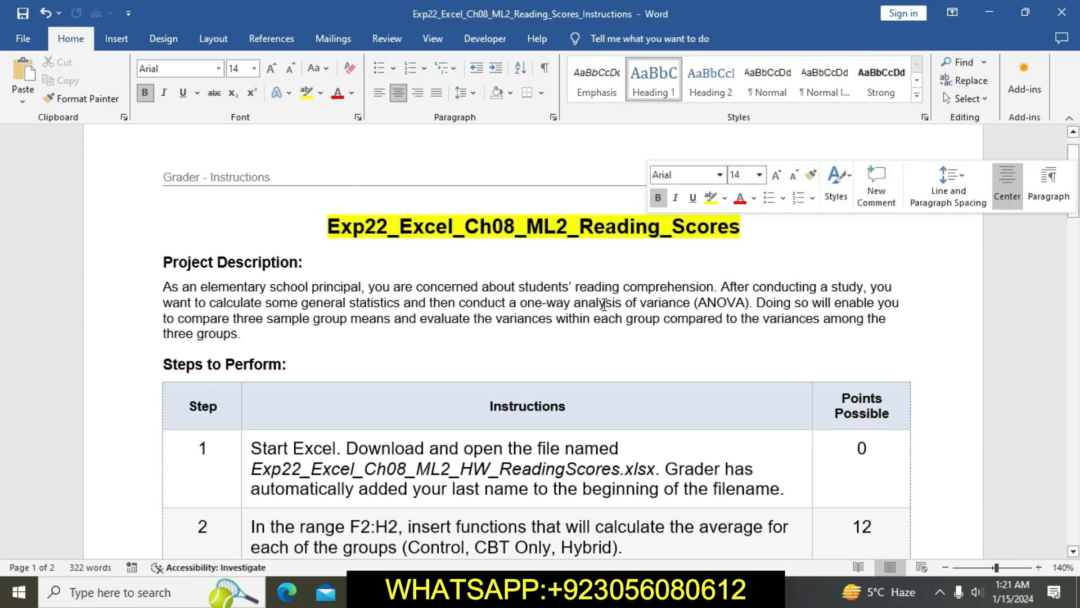
pyautogui.click(604, 307)
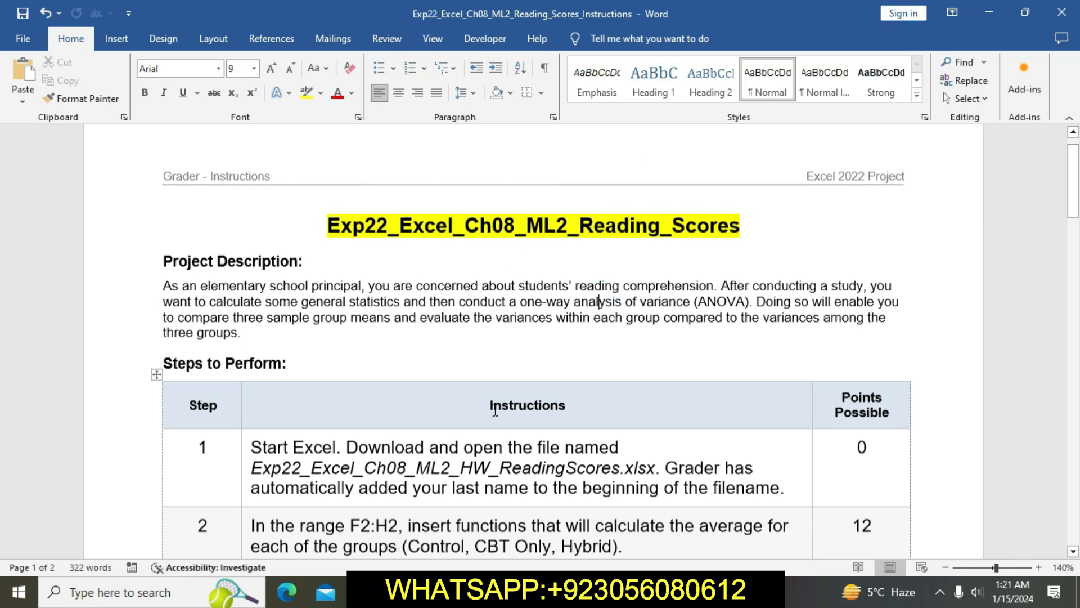
# - Highlight the step 1 instruction in the Steps to Perform table in yellow
pyautogui.scroll(-3, 495, 412)
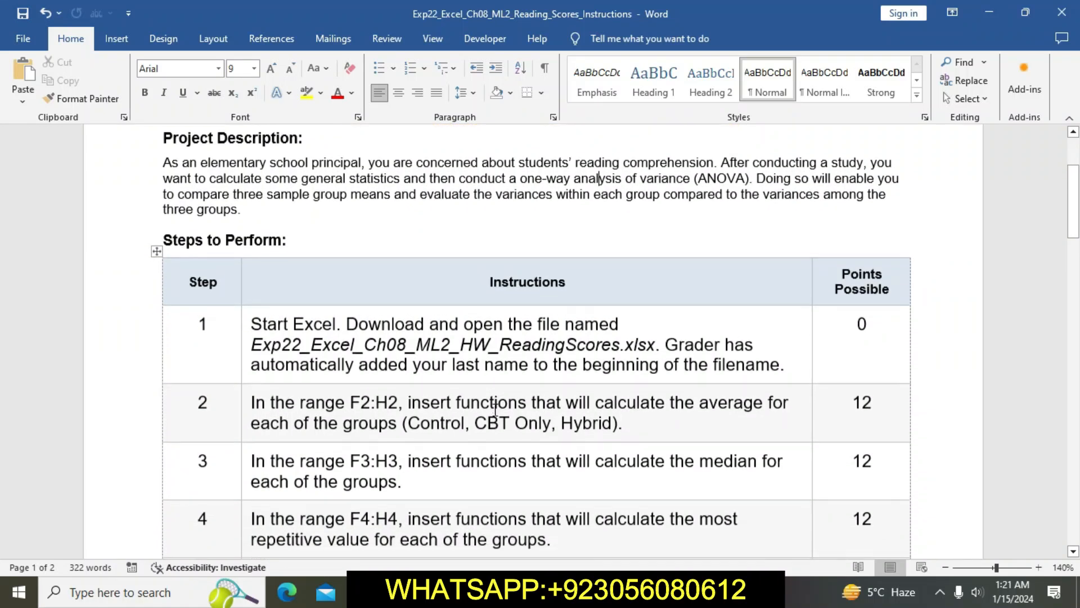
pyautogui.scroll(-1, 495, 412)
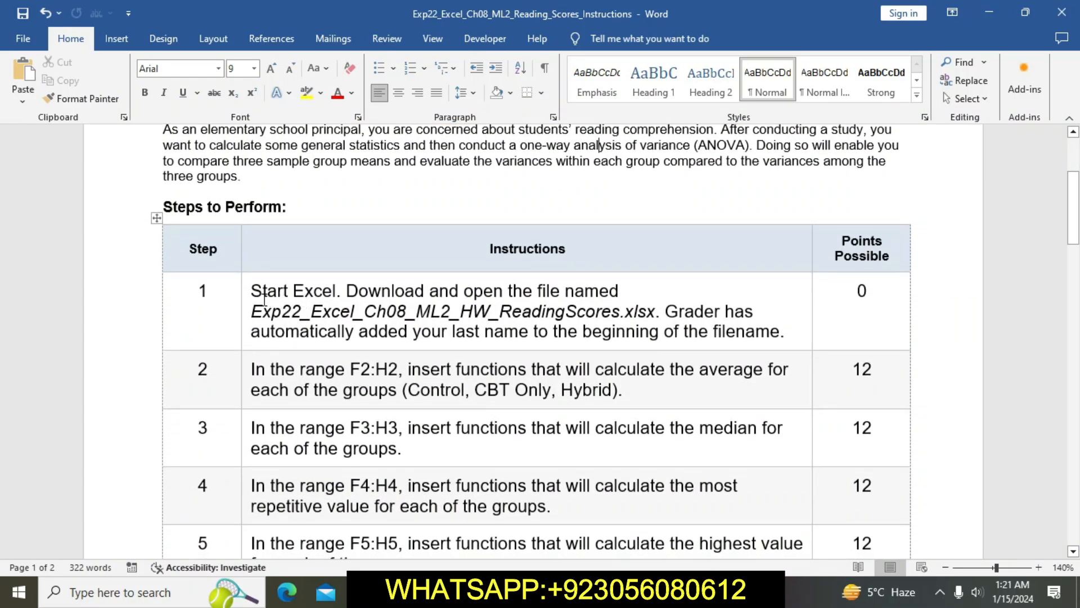
pyautogui.click(243, 294)
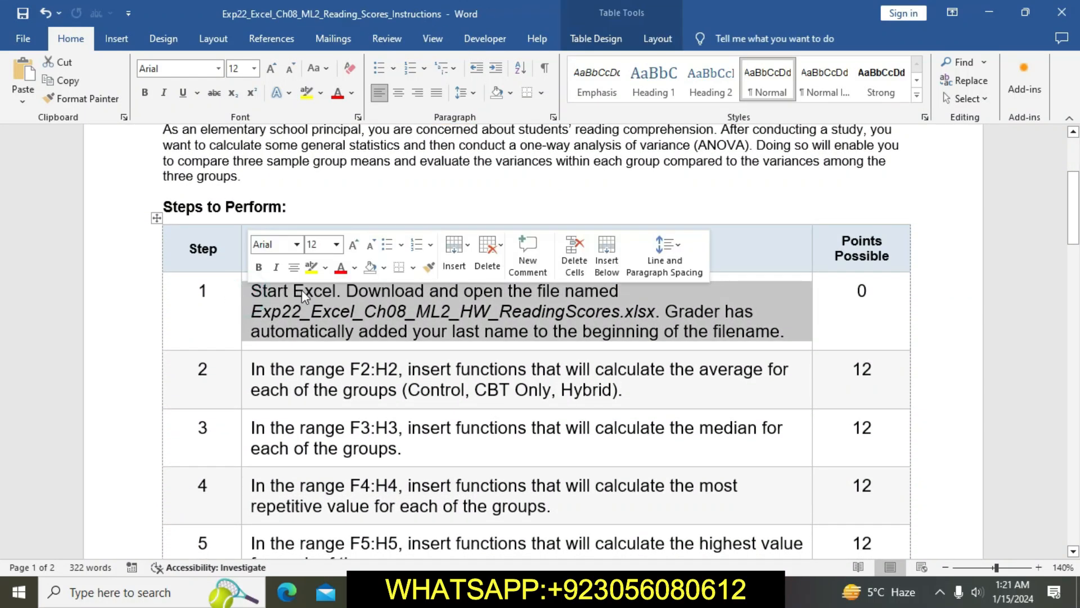
pyautogui.click(309, 267)
pyautogui.click(354, 316)
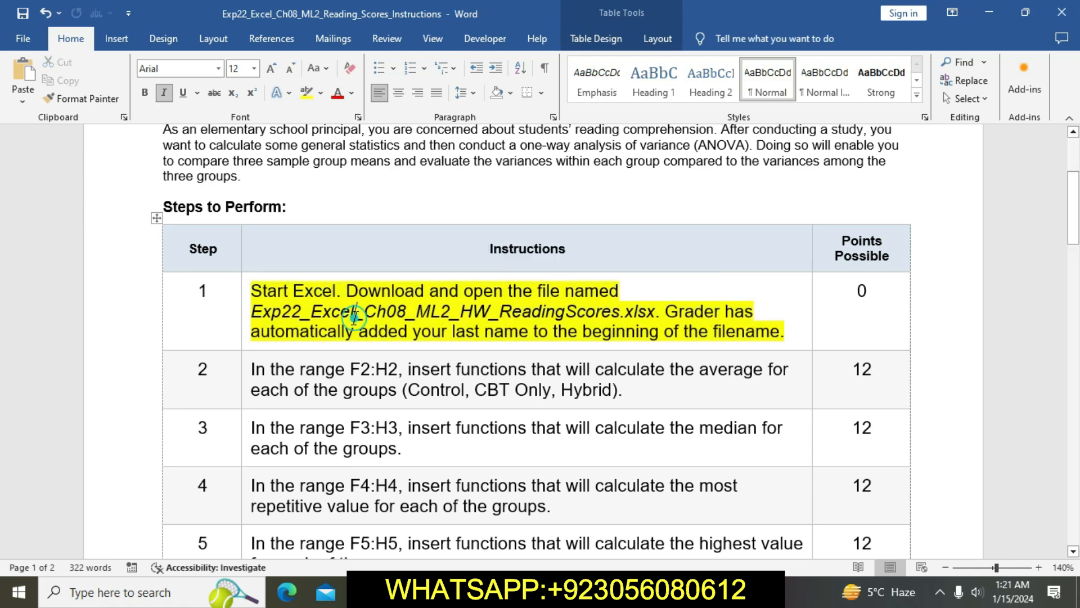
# - Read the step 1 instruction and check the open ReadingScores workbook in Excel, returning to the Word instructions
pyautogui.click(252, 293)
pyautogui.moveTo(445, 304); pyautogui.dragTo(782, 332)
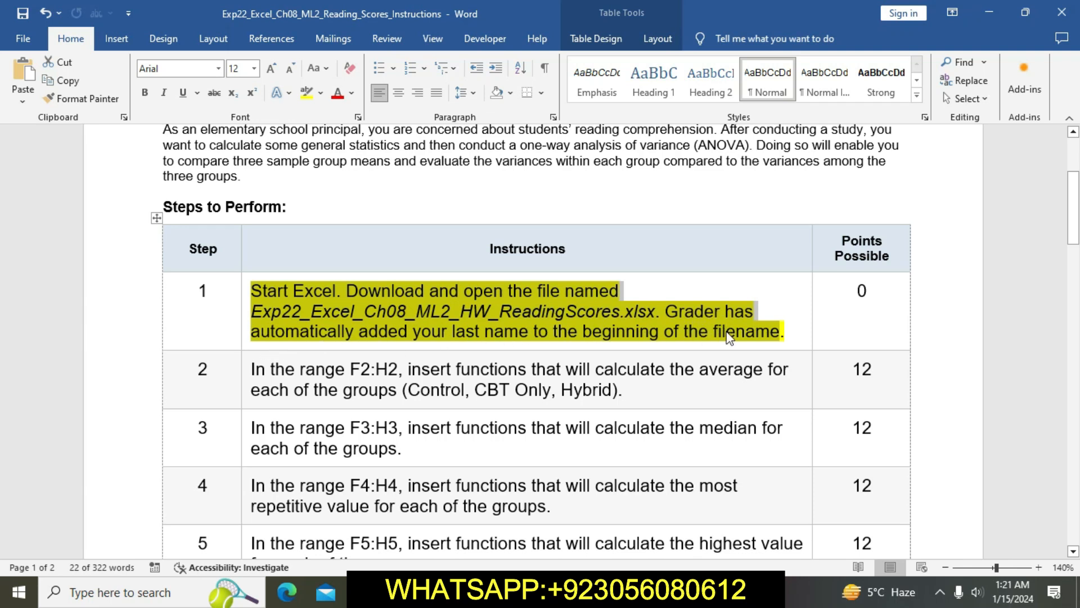
pyautogui.click(523, 592)
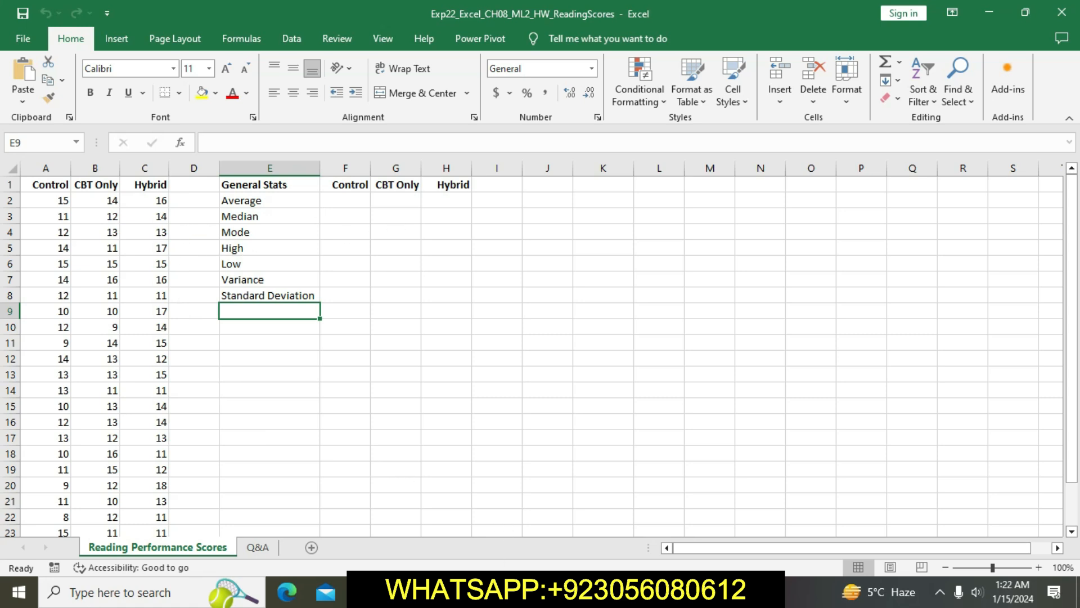
pyautogui.click(442, 592)
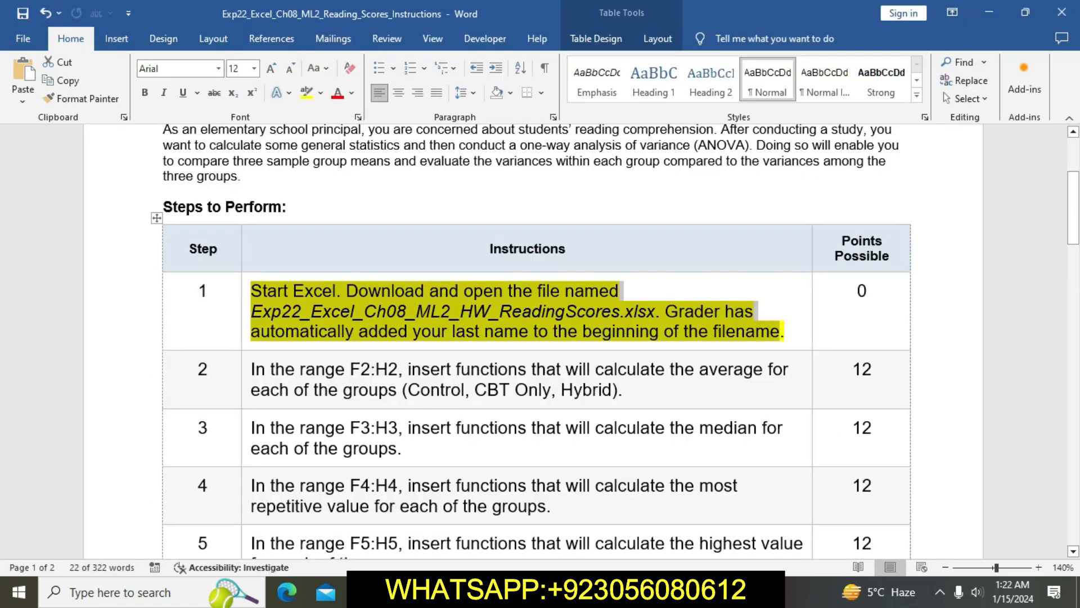
# - Remove the yellow highlight from the step 1 instruction
pyautogui.click(409, 331)
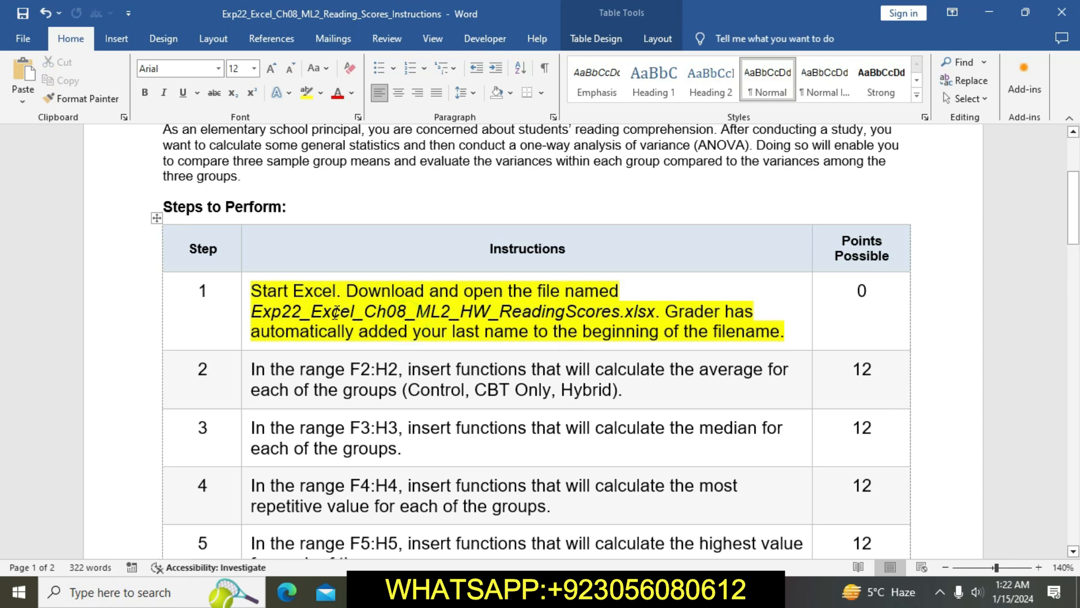
pyautogui.click(247, 294)
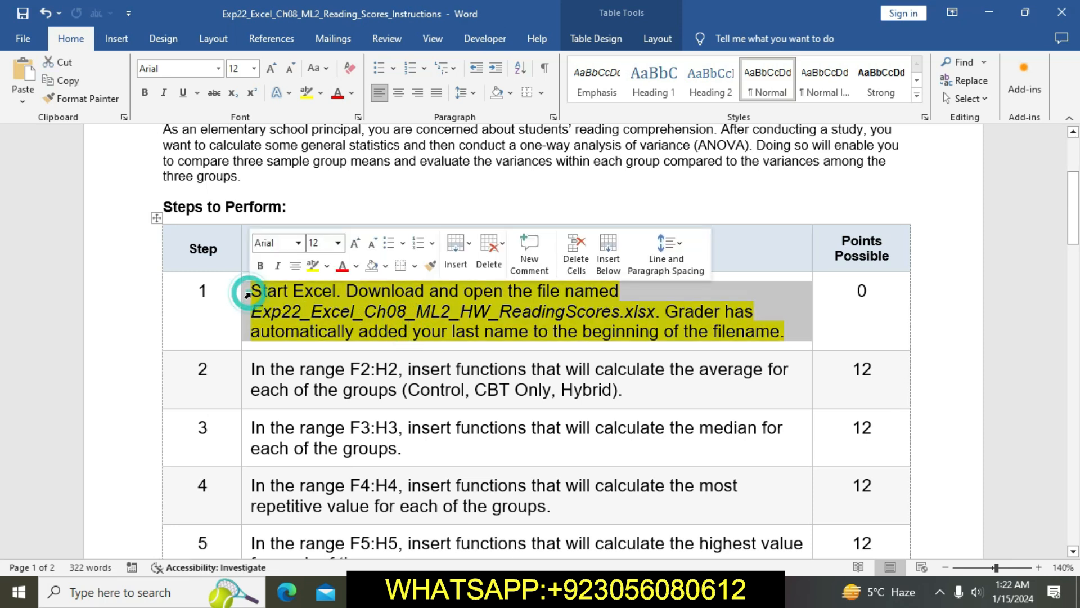
pyautogui.click(313, 266)
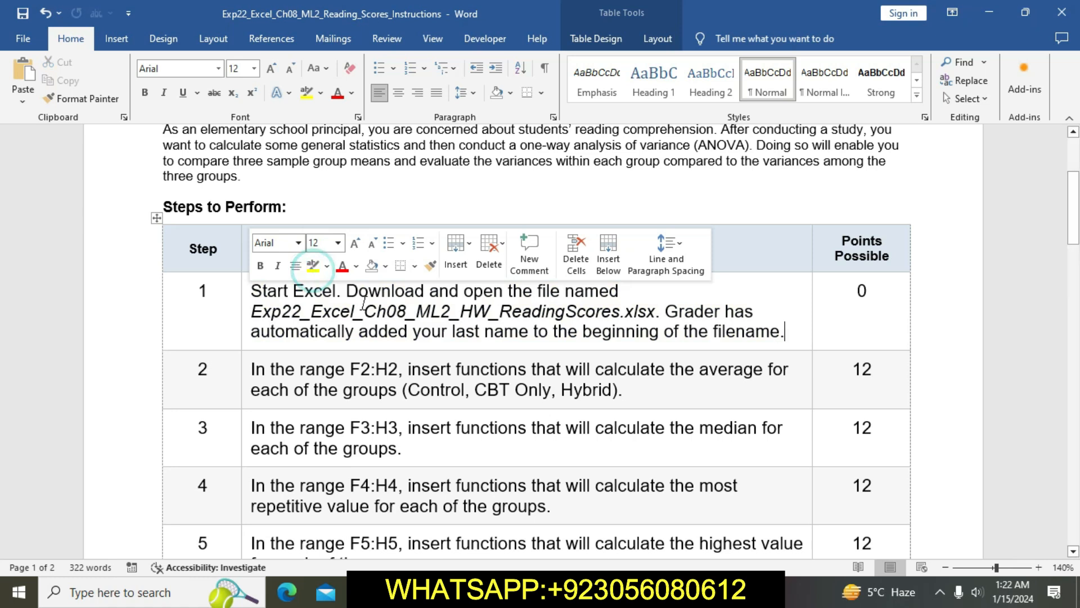
pyautogui.click(363, 304)
# - Highlight the step 2 instruction about the averages in F2:H2 in yellow and select its text for reading
pyautogui.scroll(-3, 363, 304)
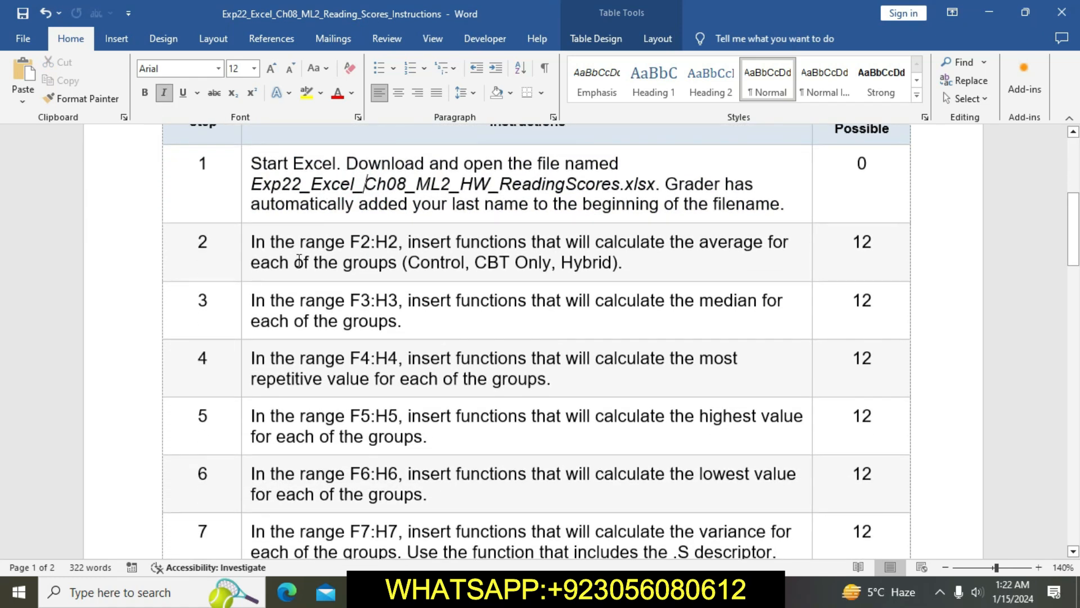
pyautogui.click(247, 240)
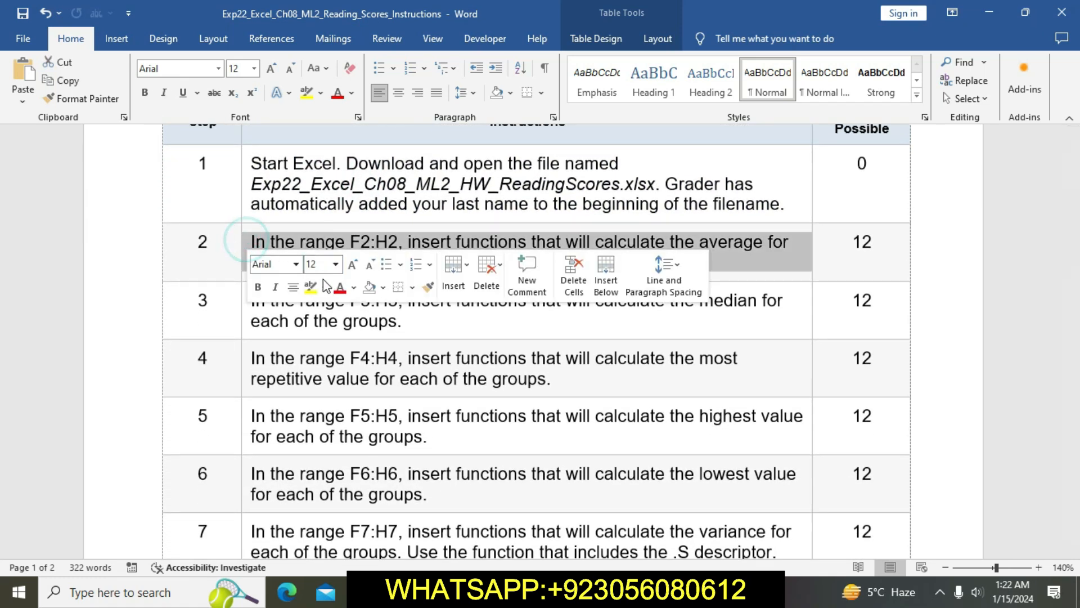
pyautogui.click(310, 287)
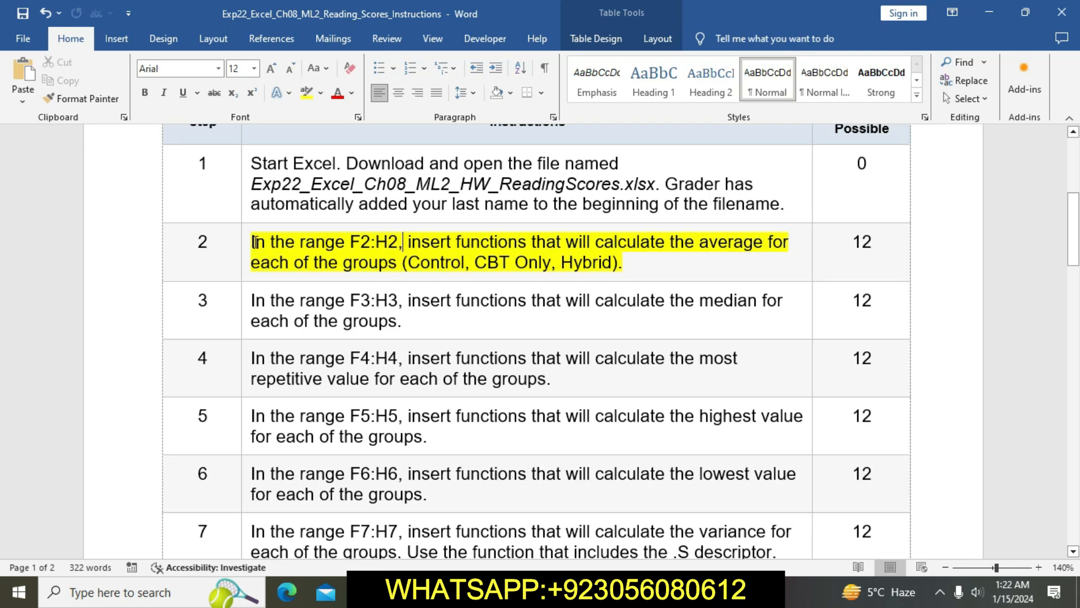
pyautogui.tripleClick(254, 242)
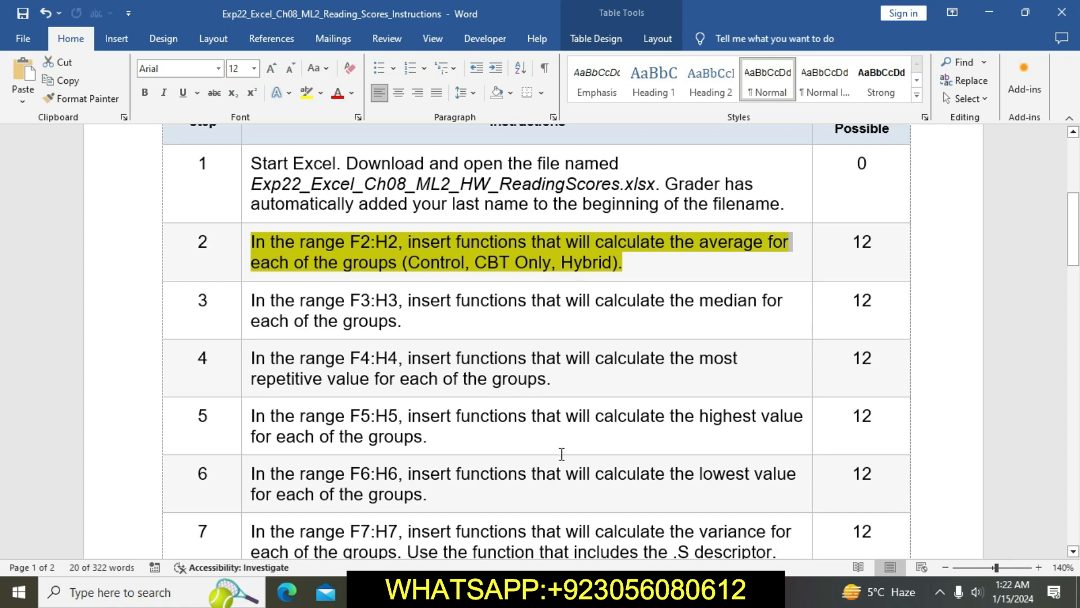
# - Switch to Excel and enter =AVERAGE(A2:A25) in cell F2 for the Control group's average
pyautogui.hotkey('alt', 'Tab')
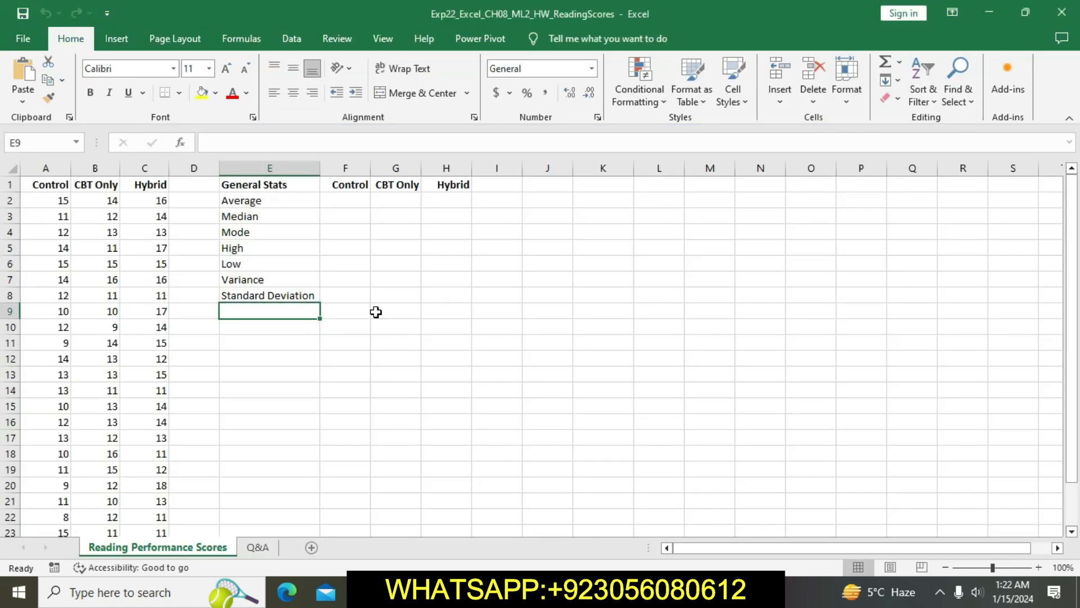
pyautogui.click(343, 203)
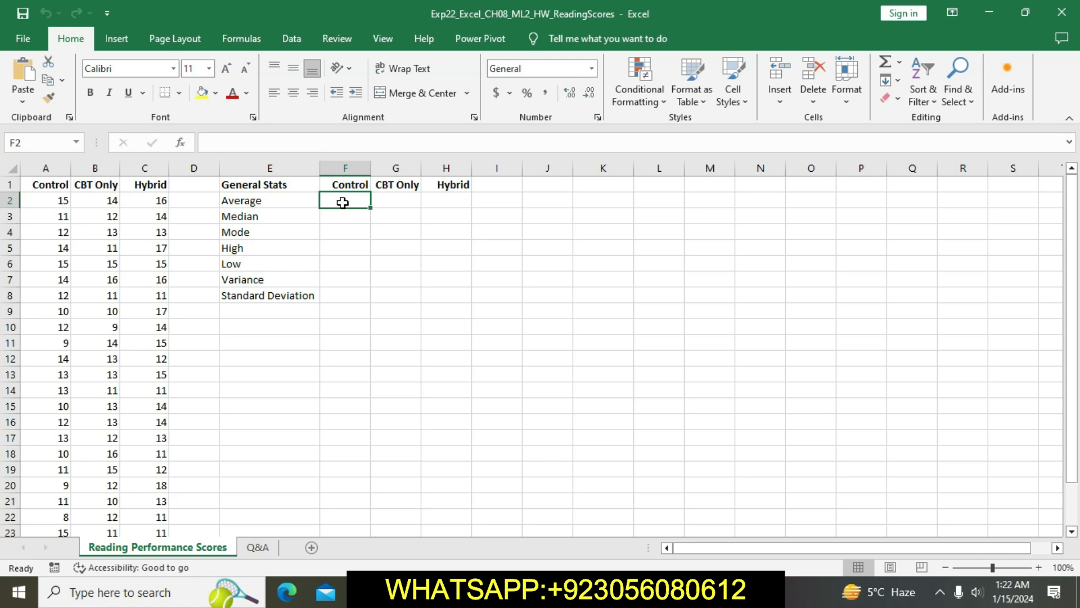
pyautogui.write('=')
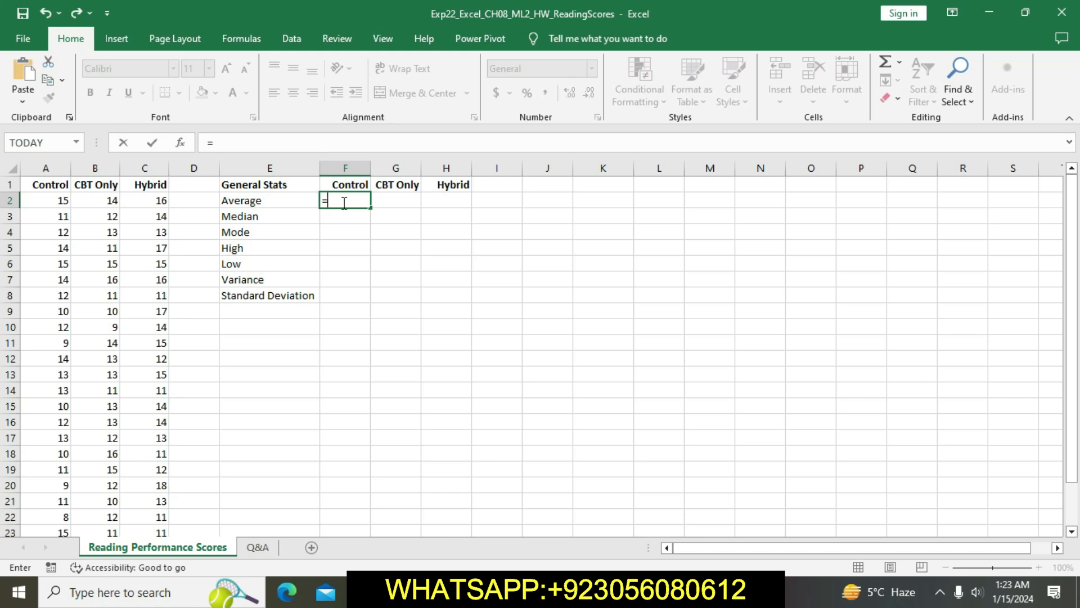
pyautogui.write('AVER')
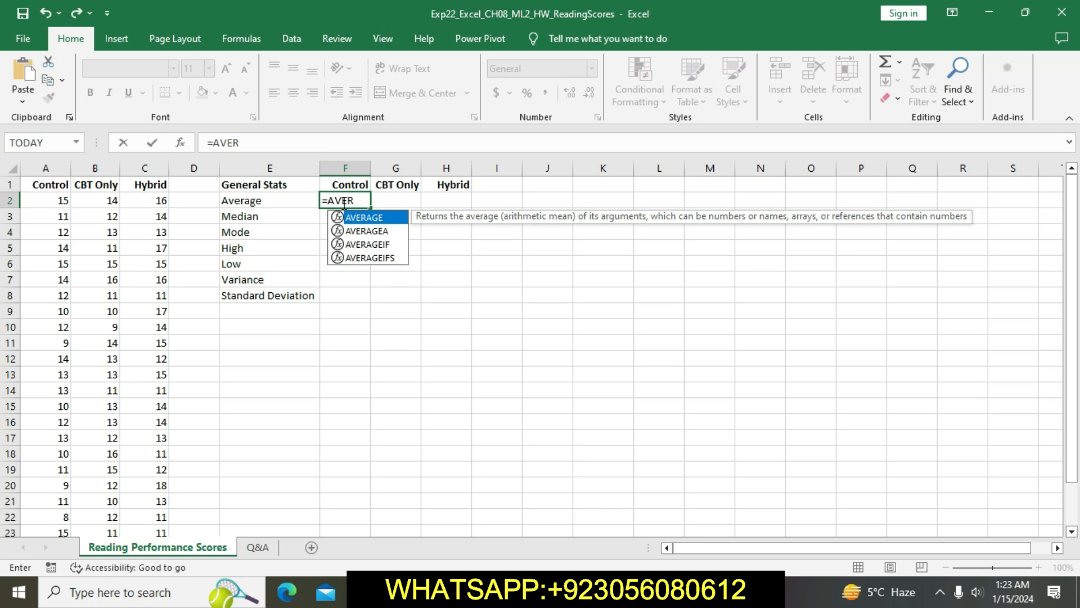
pyautogui.write('AGE(')
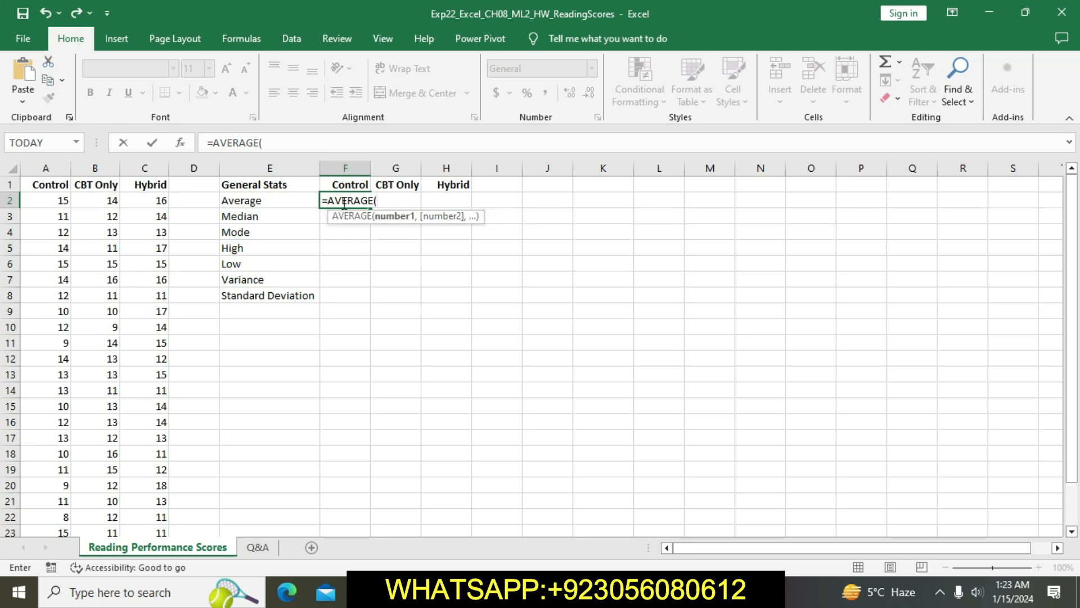
pyautogui.write('A2')
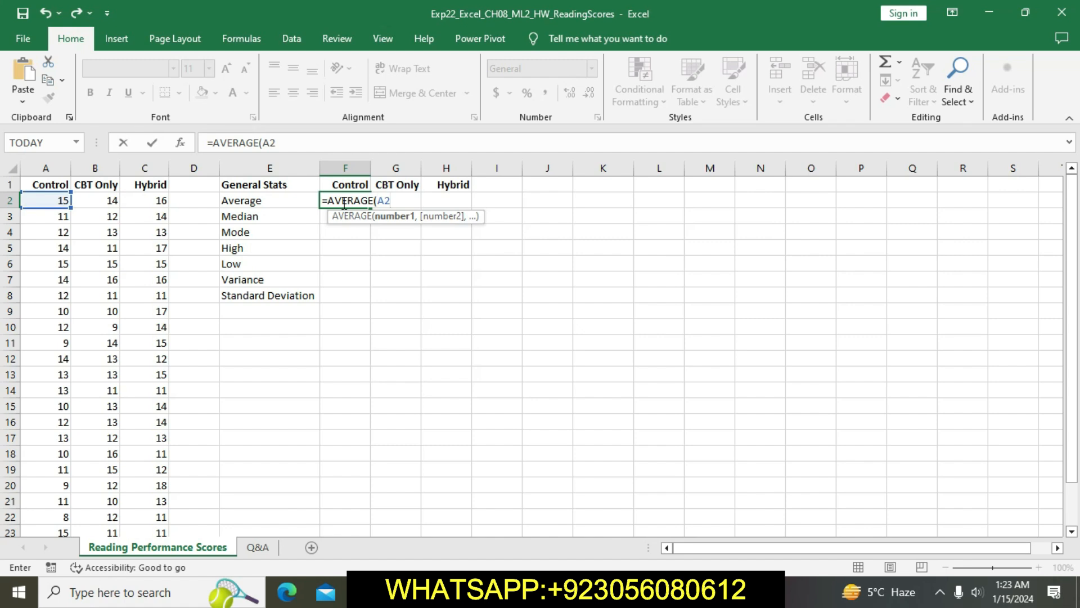
pyautogui.write(':A25')
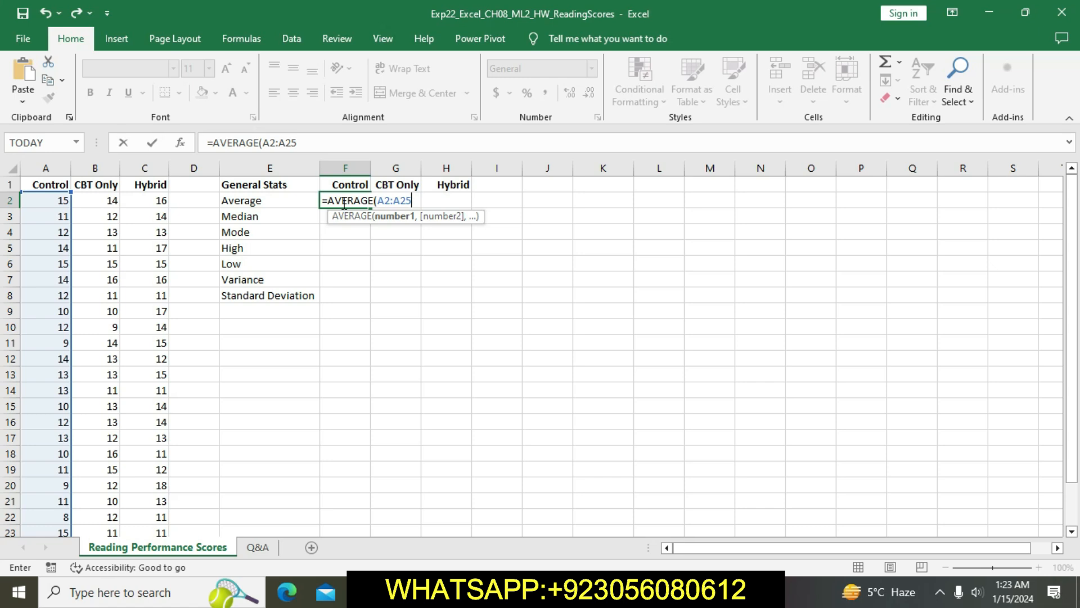
pyautogui.write(')')
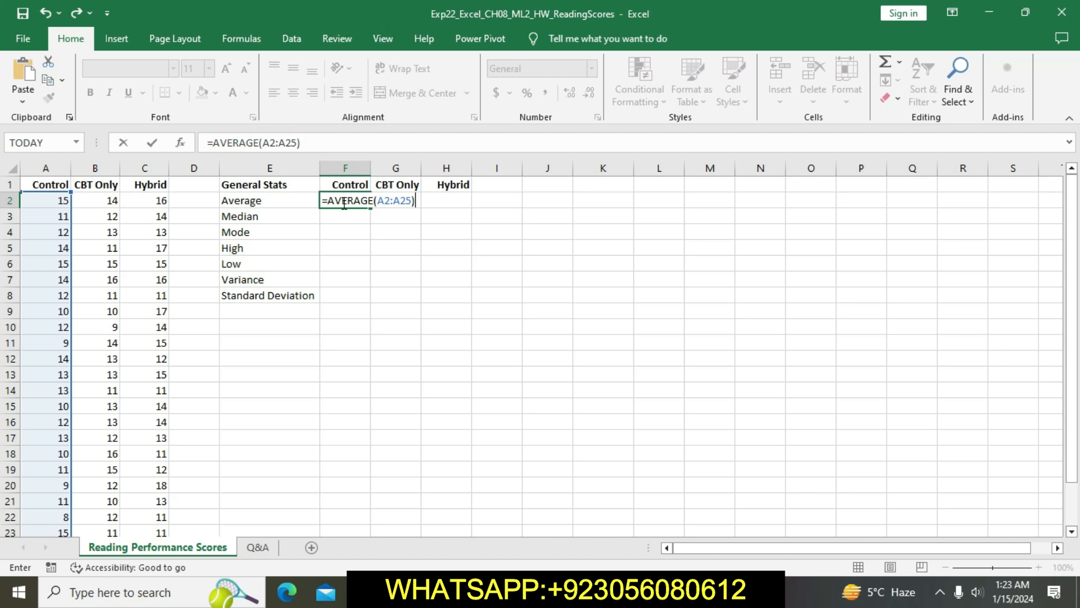
pyautogui.press('Return')
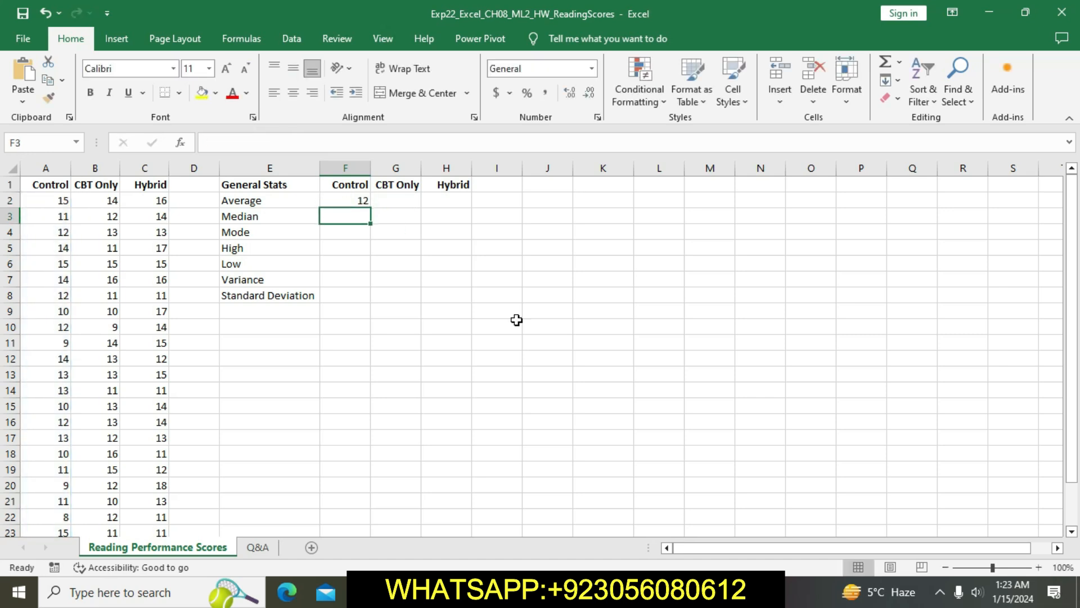
# - Recheck the step 2 instruction in Word, then return to Excel and enter =AVERAGE(B2:B25) in cell G2 for the CBT Only group
pyautogui.hotkey('alt', 'Tab')
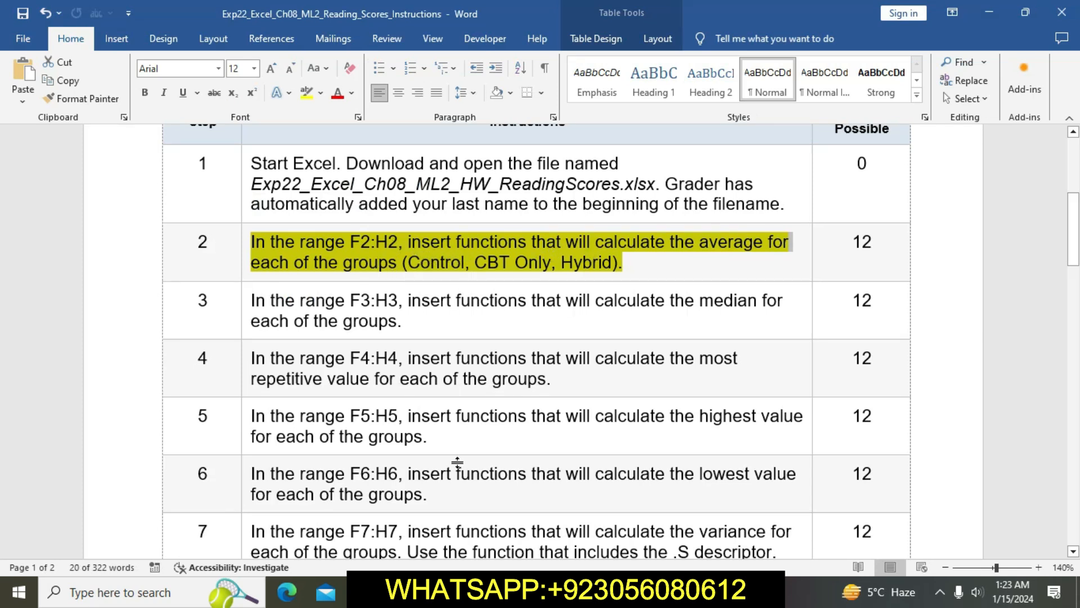
pyautogui.click(519, 592)
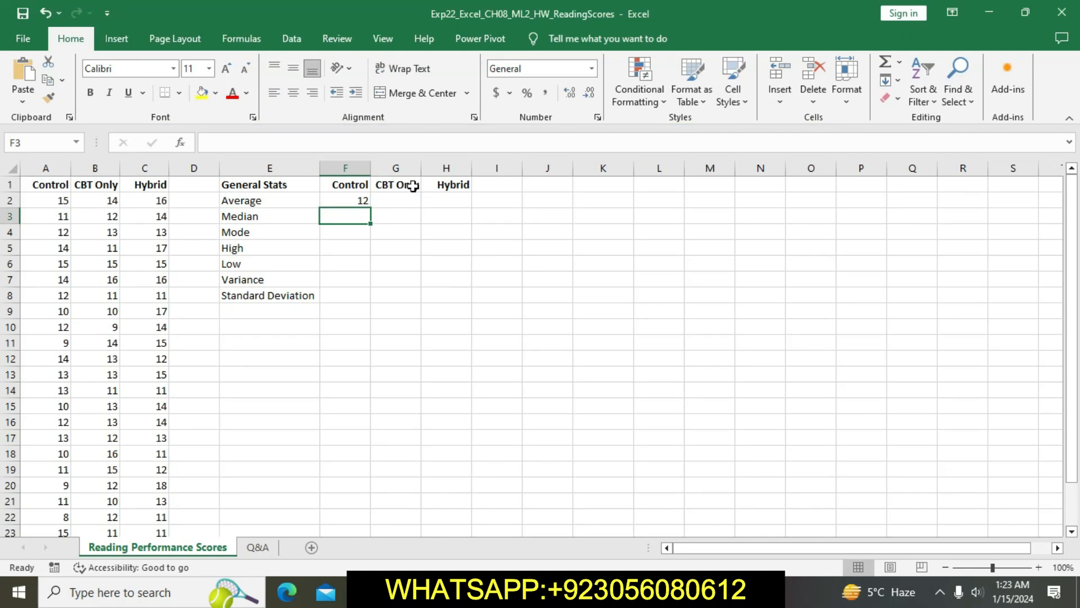
pyautogui.click(398, 196)
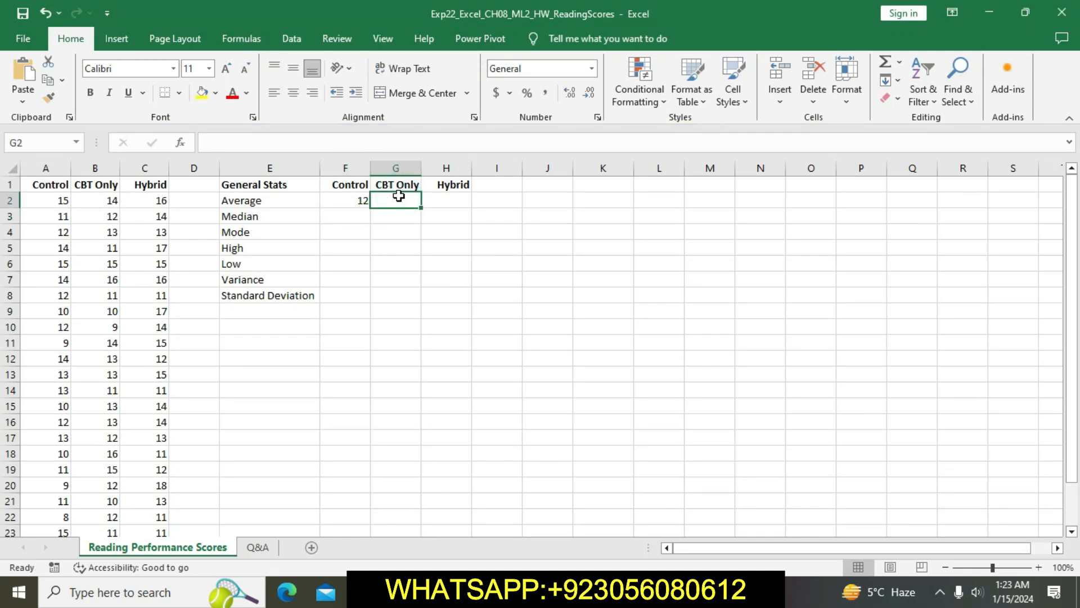
pyautogui.write('=')
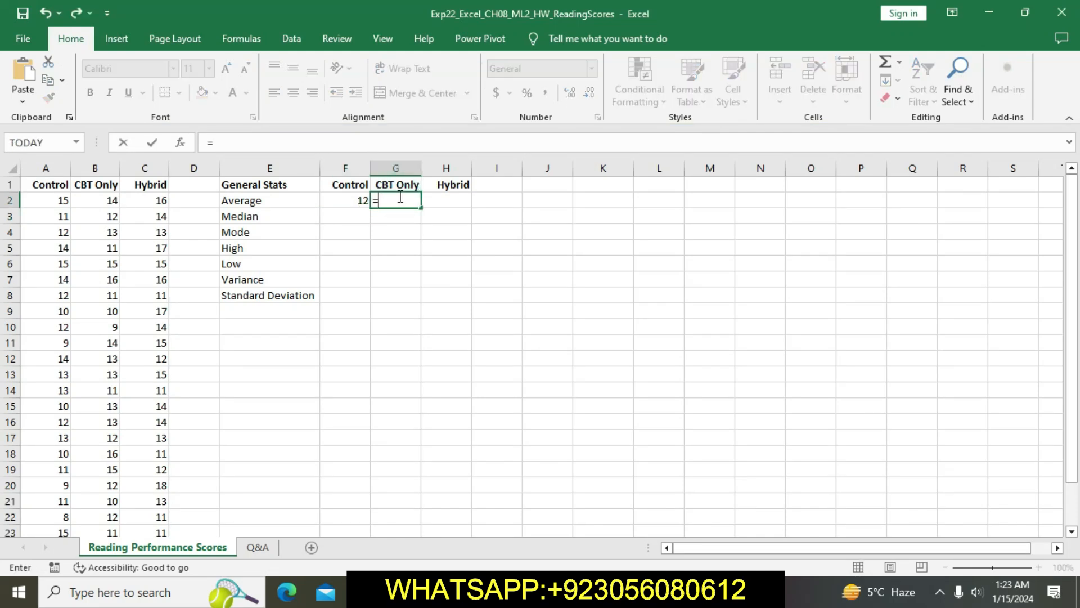
pyautogui.write('AV')
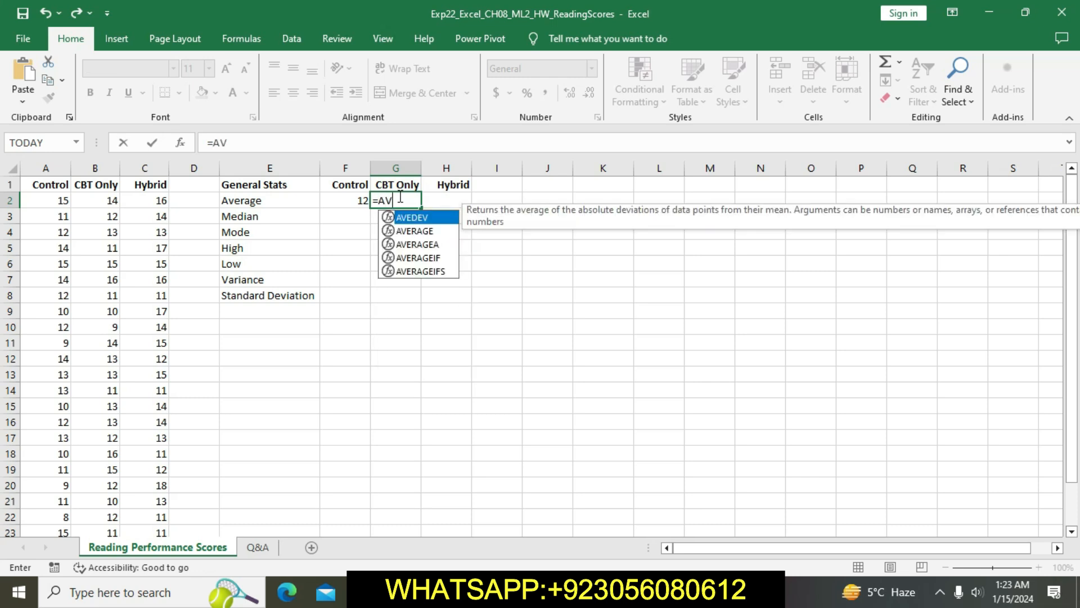
pyautogui.write('ERAGE')
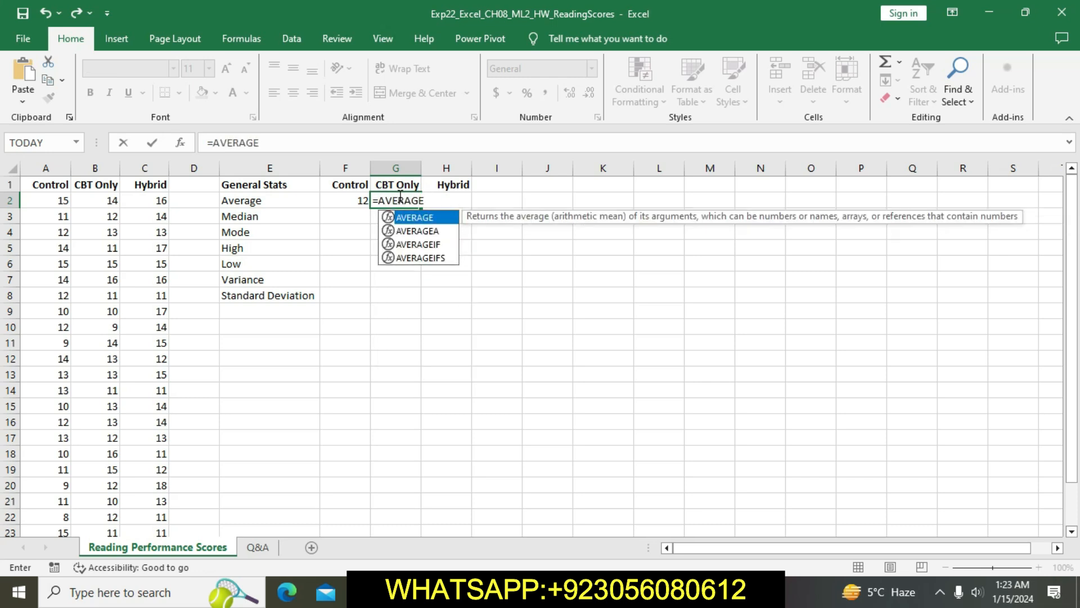
pyautogui.write('(')
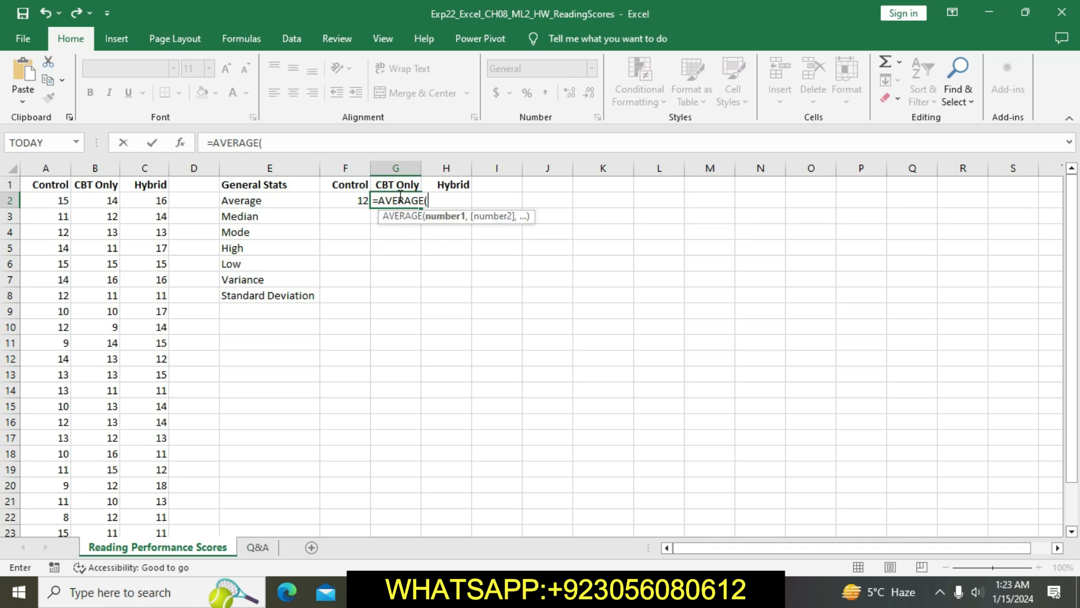
pyautogui.write('B2')
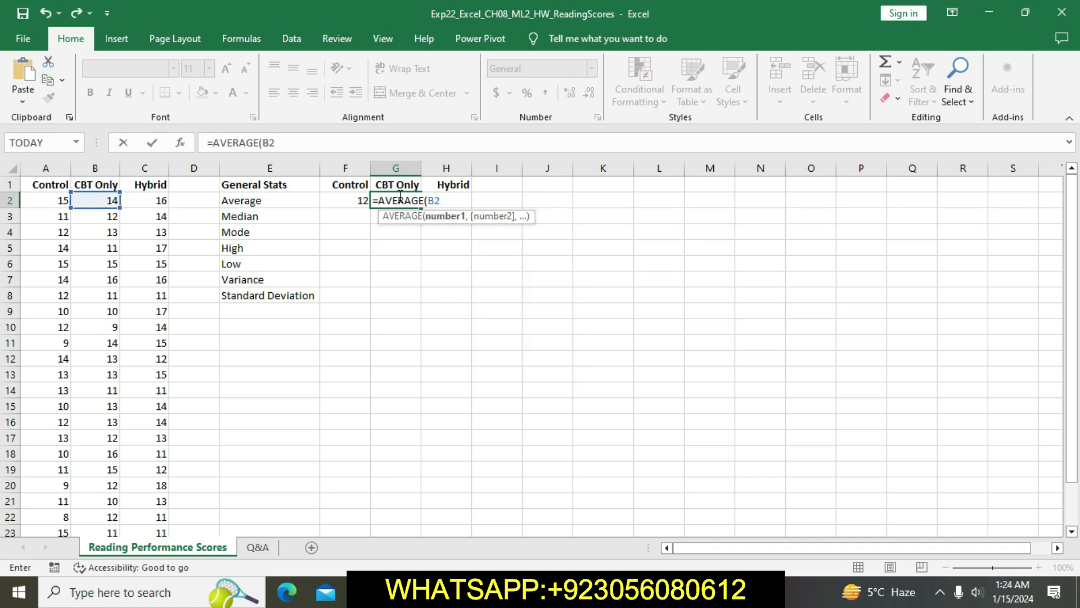
pyautogui.write(':B25')
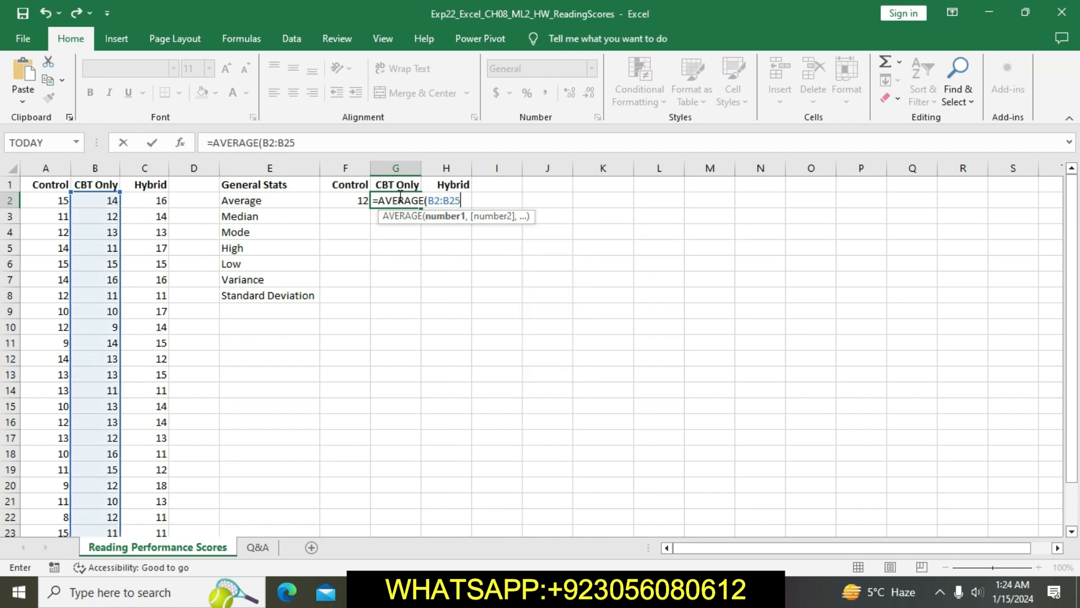
pyautogui.write(')')
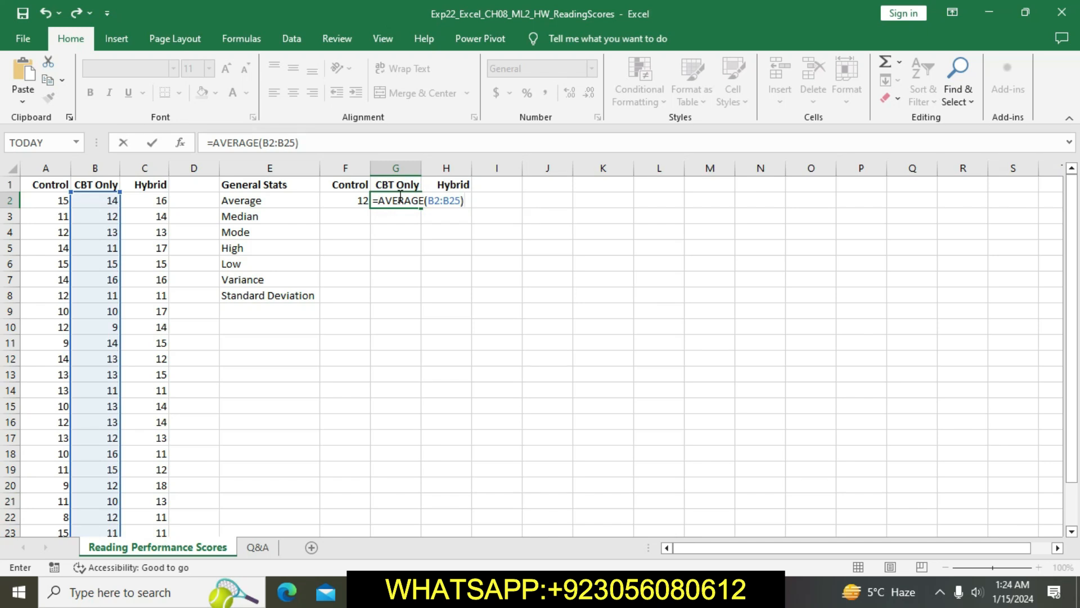
pyautogui.press('Return')
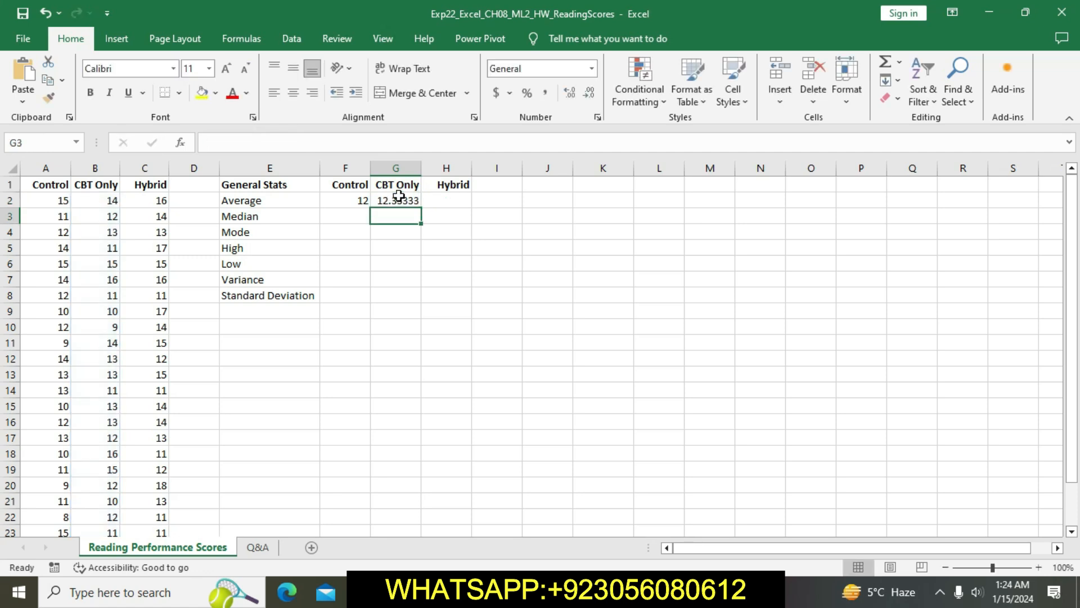
# - Enter =AVERAGE(C2:C25) in cell H2 for the Hybrid group's average
pyautogui.click(451, 202)
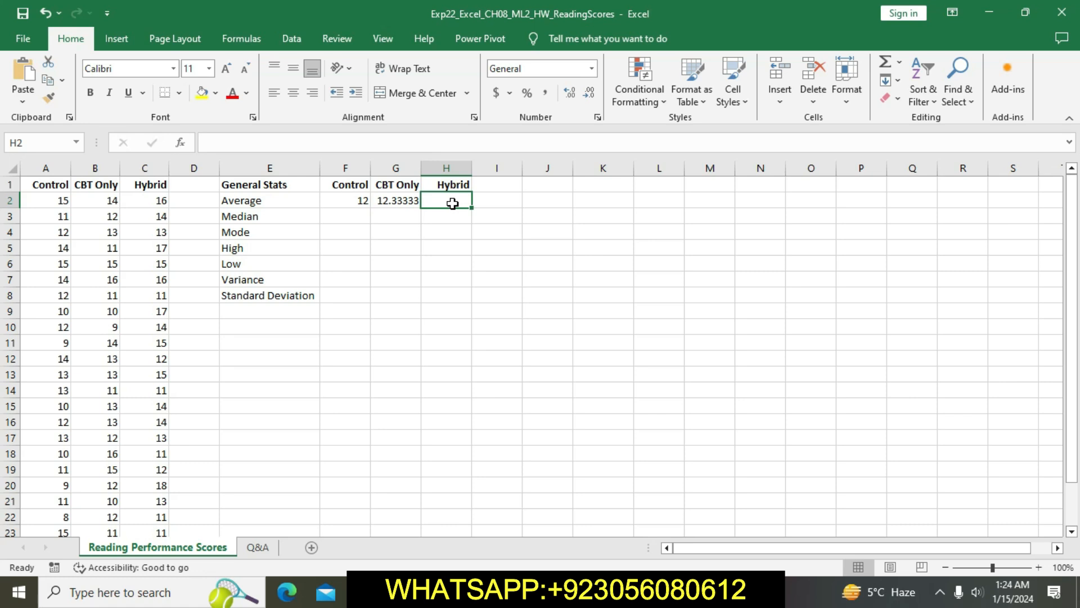
pyautogui.write('=')
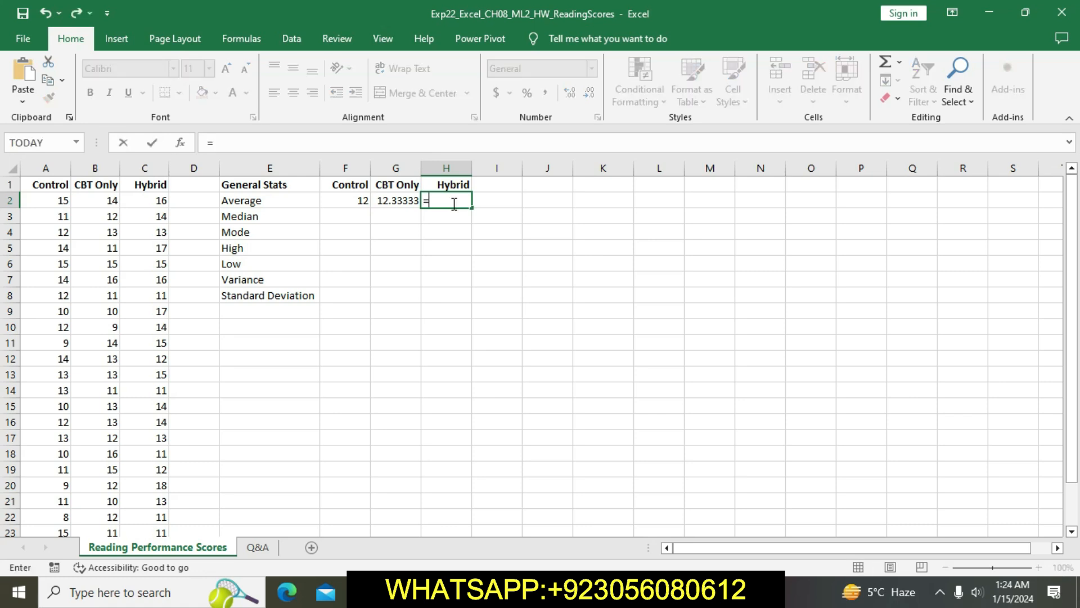
pyautogui.write('AV')
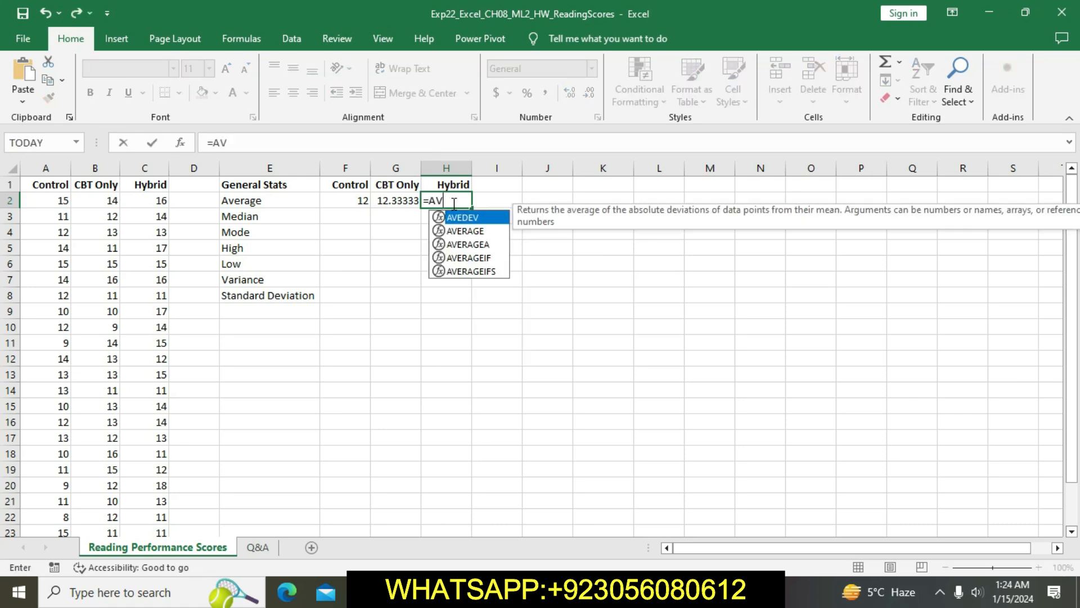
pyautogui.write('ERAGE')
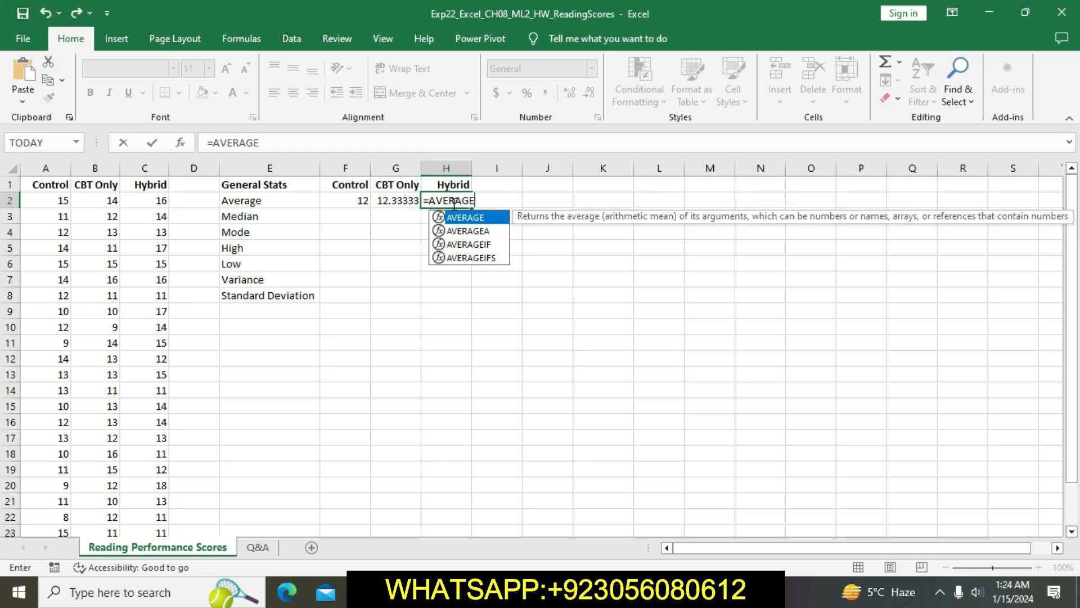
pyautogui.write('(')
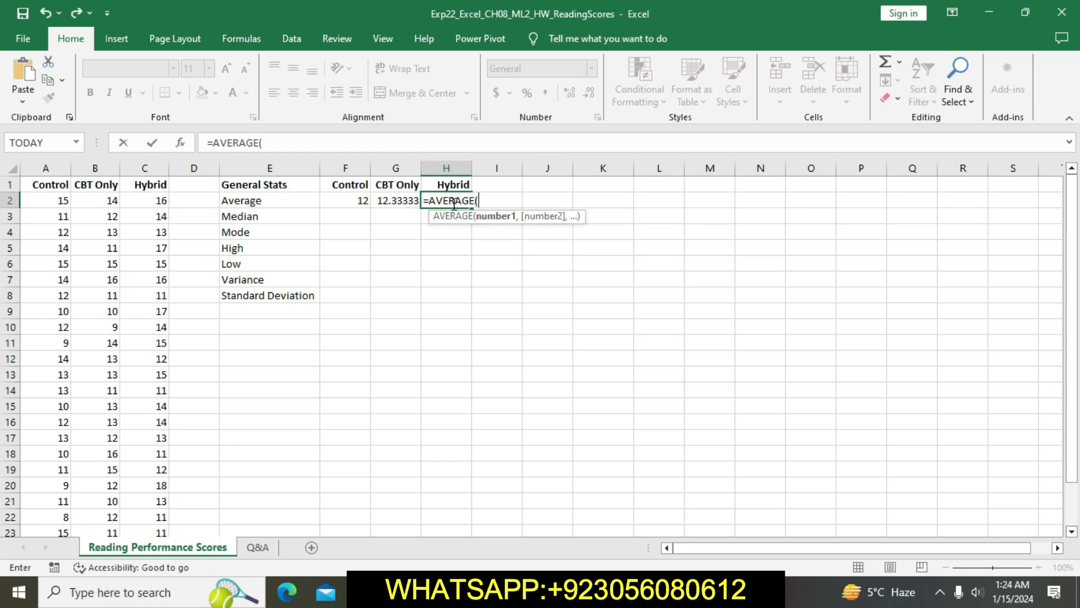
pyautogui.write('C2')
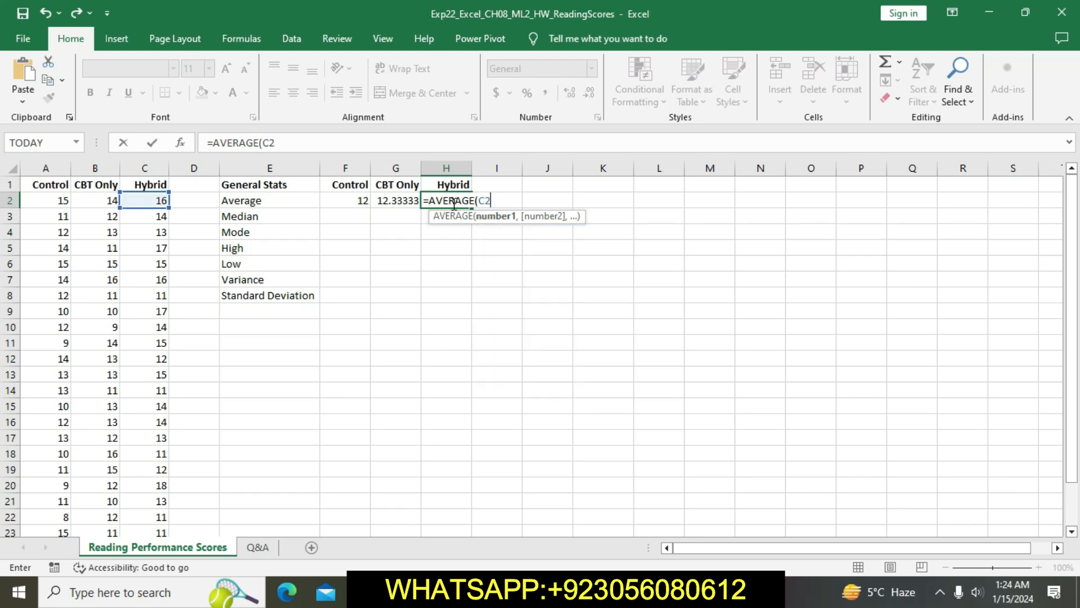
pyautogui.write(':C')
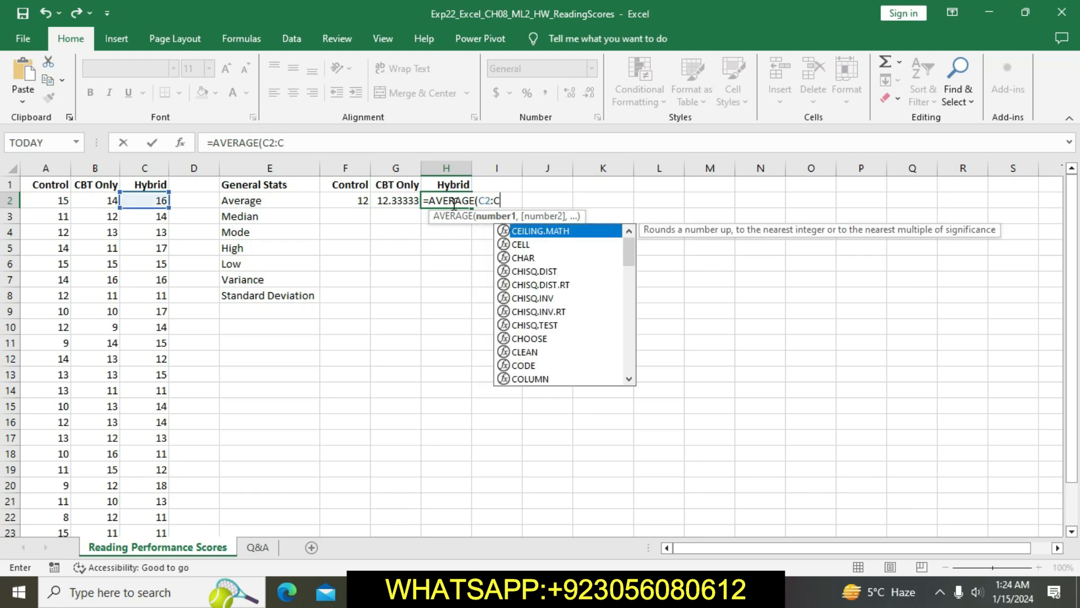
pyautogui.write('25')
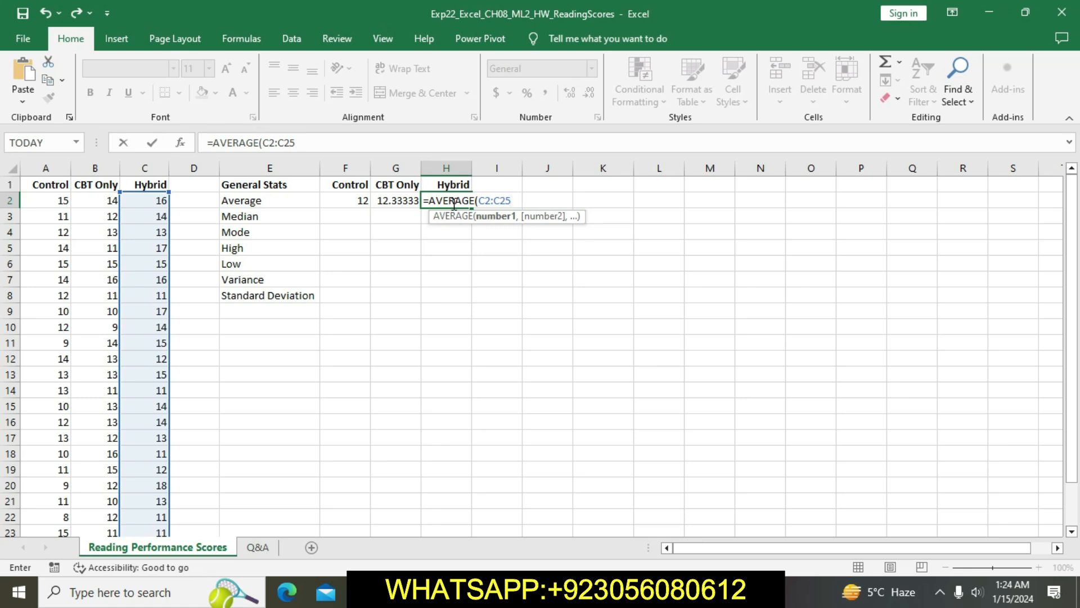
pyautogui.write(')')
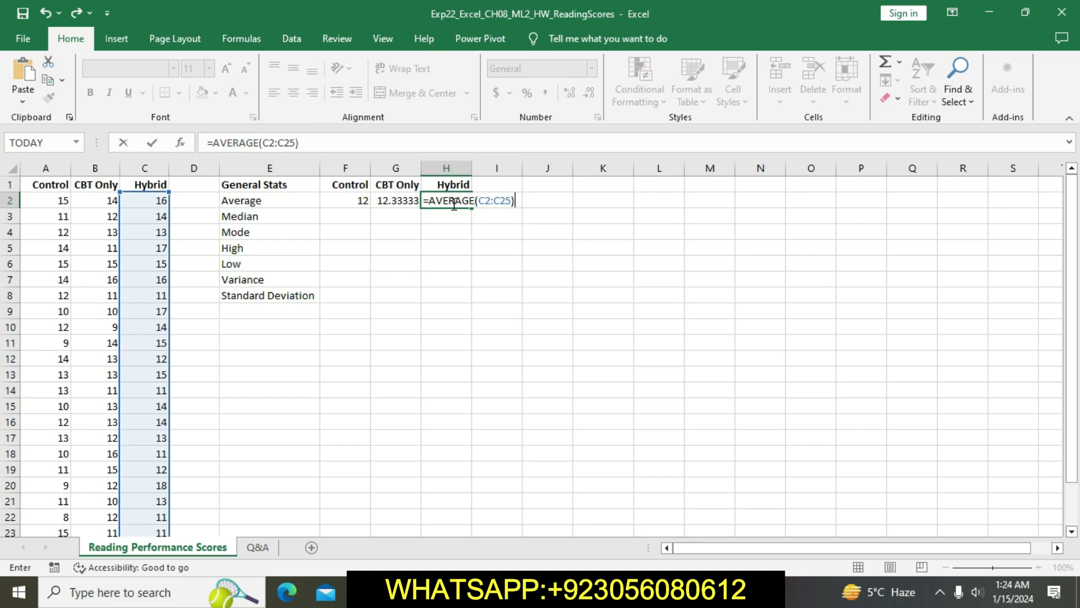
pyautogui.press('Return')
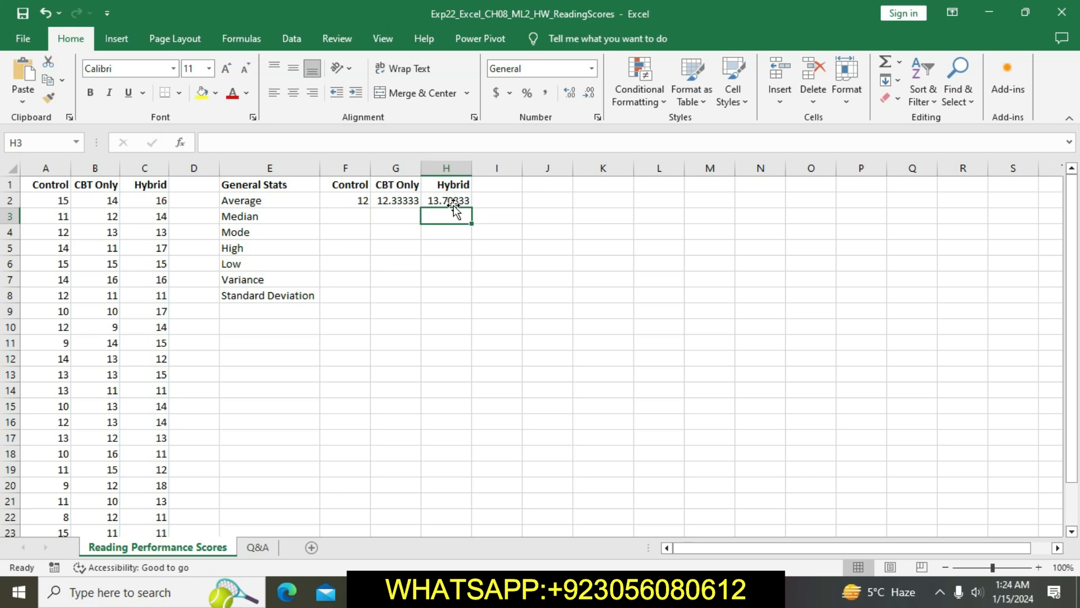
# - Switch to the Word instructions and remove the yellow highlight from the step 2 instruction
pyautogui.hotkey('alt', 'Tab')
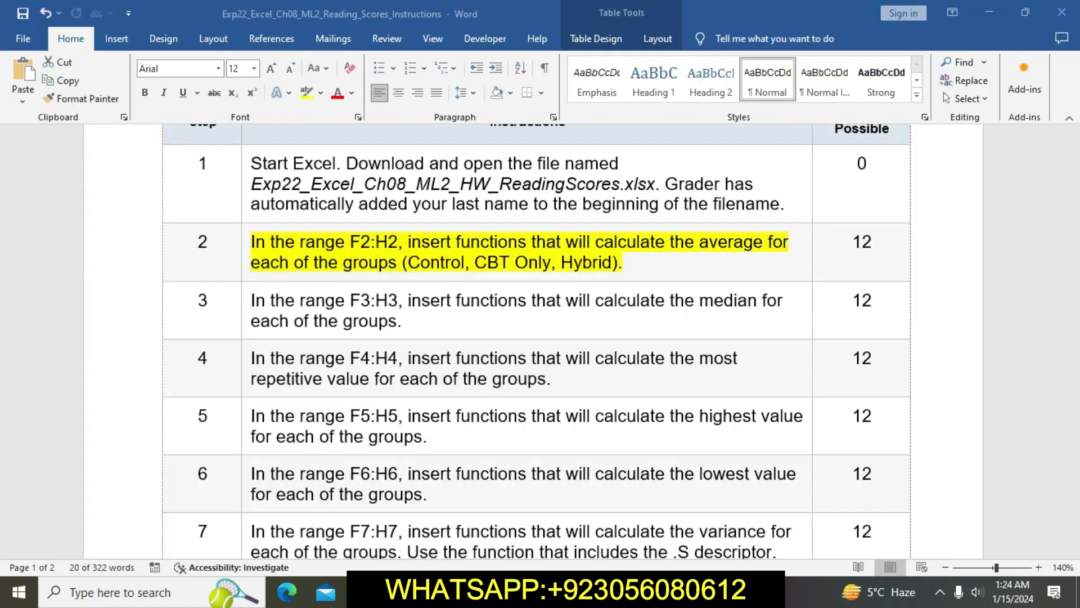
pyautogui.click(393, 263)
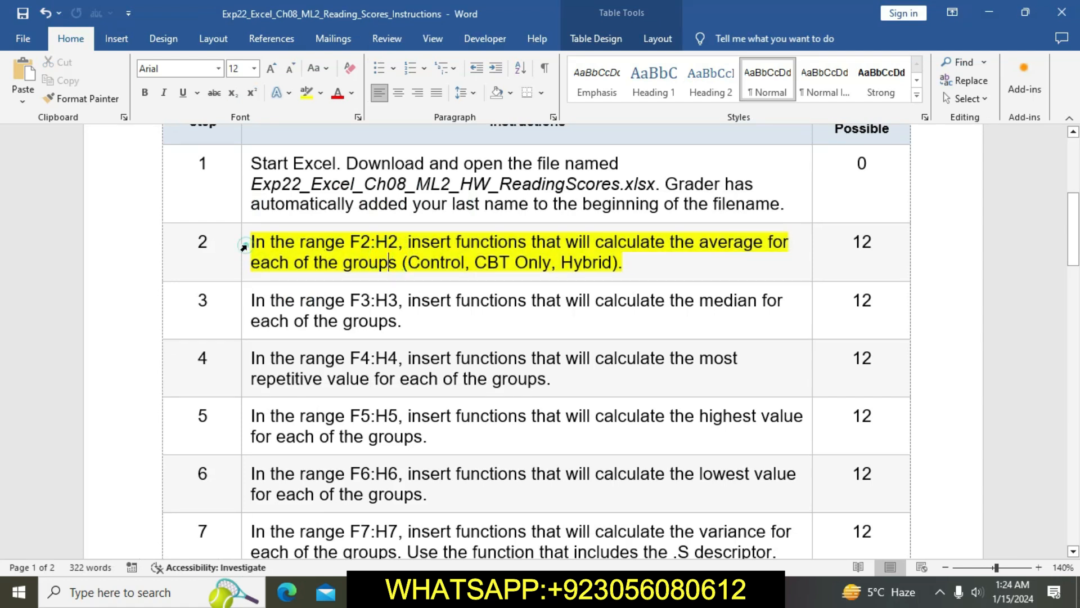
pyautogui.click(243, 248)
pyautogui.click(310, 218)
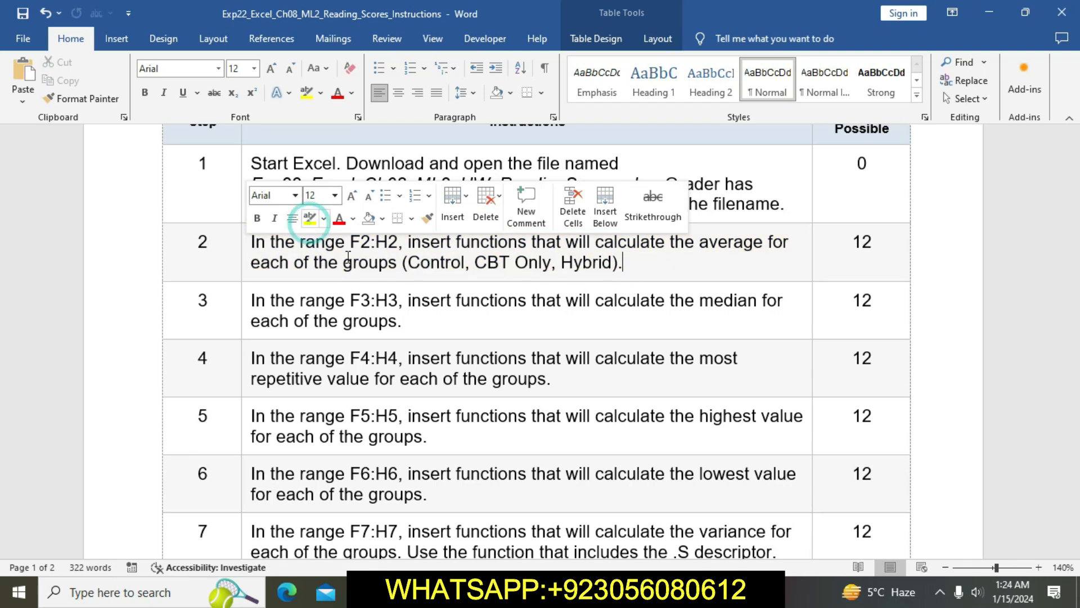
# - Highlight the step 3 instruction about the medians in F3:H3 in yellow and select its text for reading
pyautogui.scroll(-1, 356, 264)
pyautogui.scroll(-1, 356, 264)
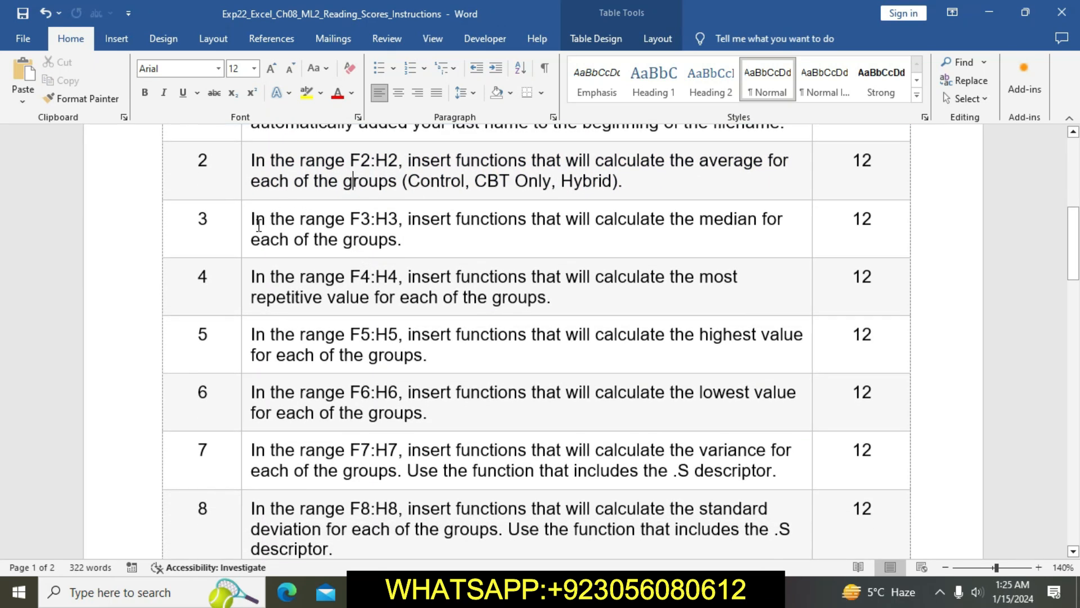
pyautogui.click(246, 223)
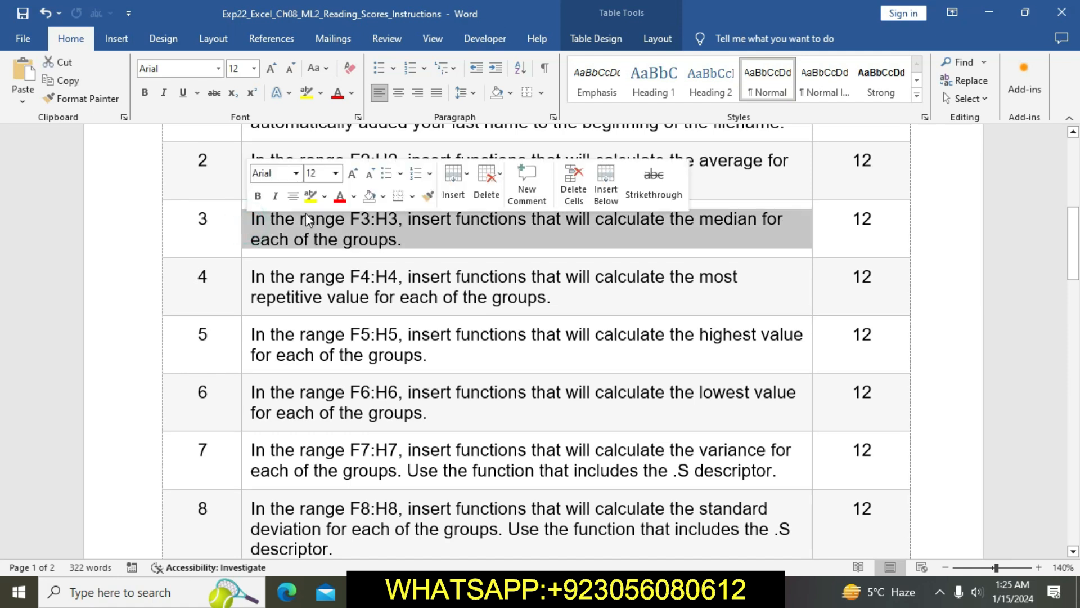
pyautogui.click(309, 196)
pyautogui.click(357, 240)
pyautogui.tripleClick(254, 219)
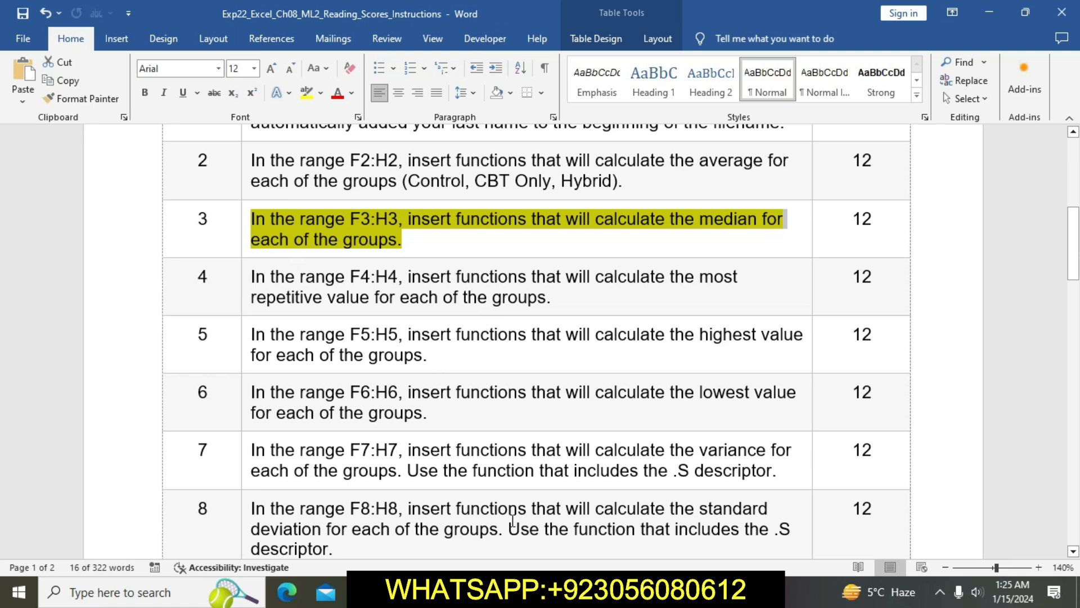
# - Switch to the Excel workbook and enter =MEDIAN(A2:A25) in cell F3 for the Control group's median
pyautogui.click(521, 592)
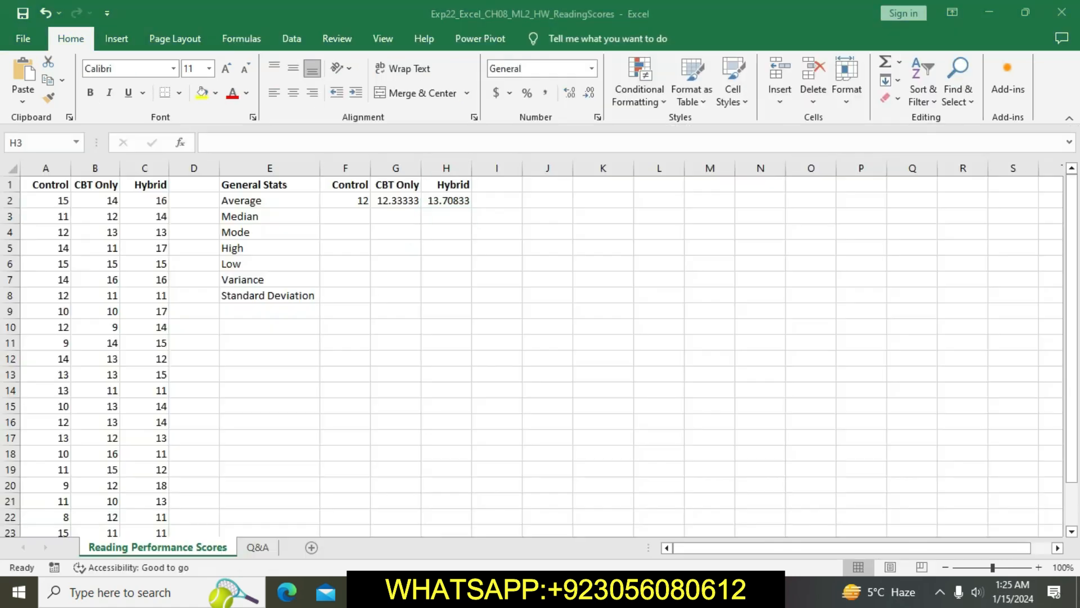
pyautogui.click(353, 218)
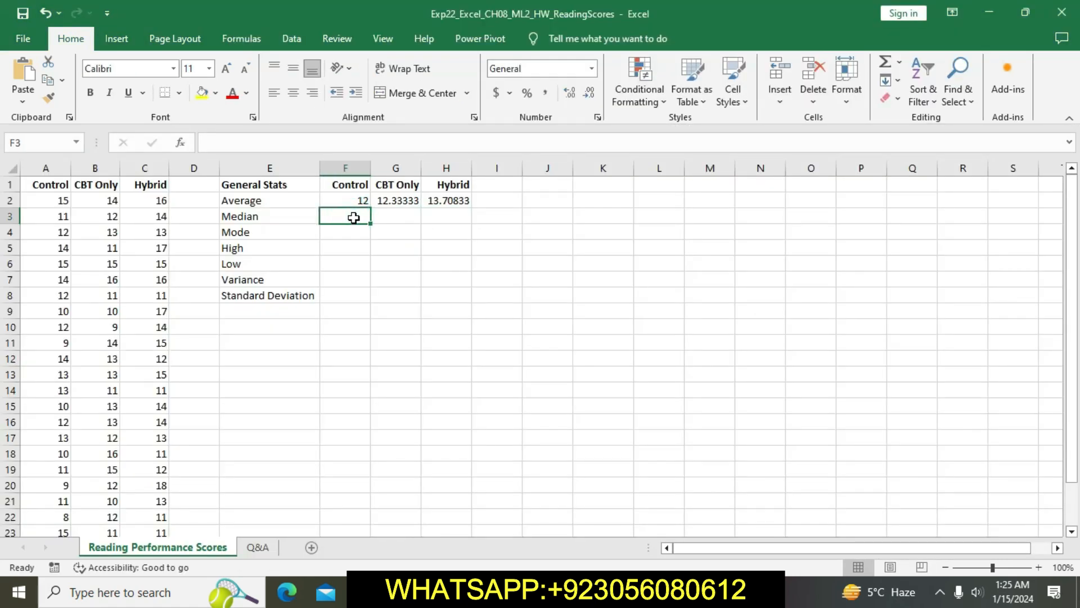
pyautogui.write('=')
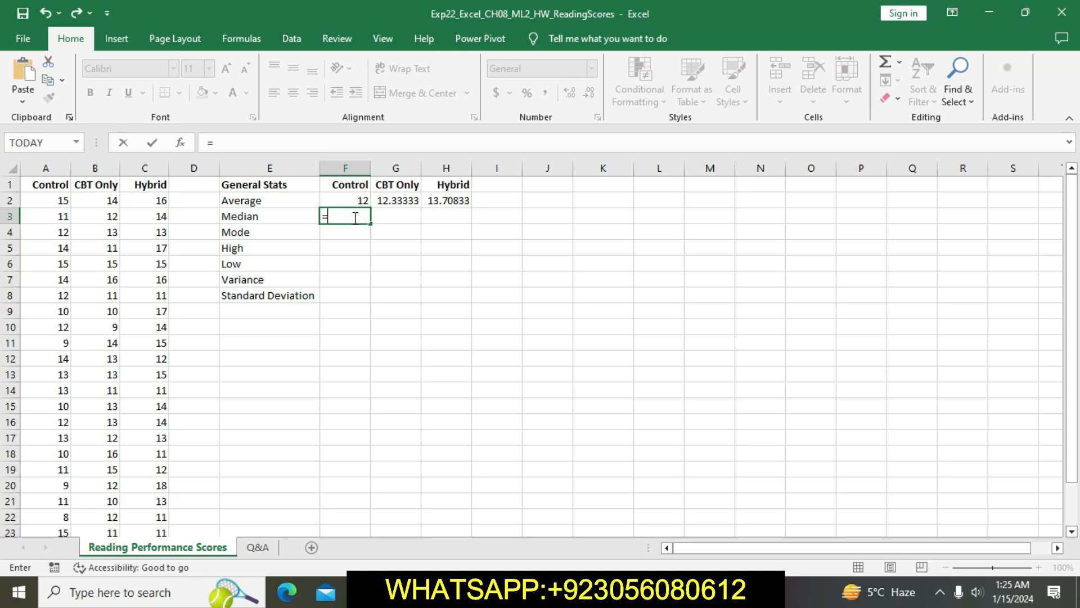
pyautogui.write('MEDI')
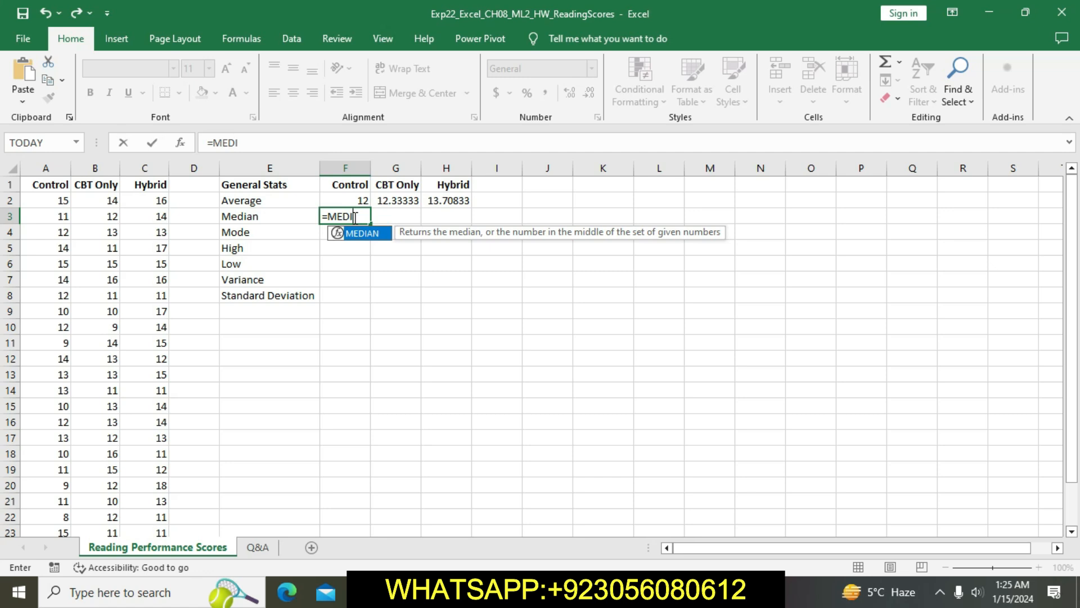
pyautogui.write('AN(')
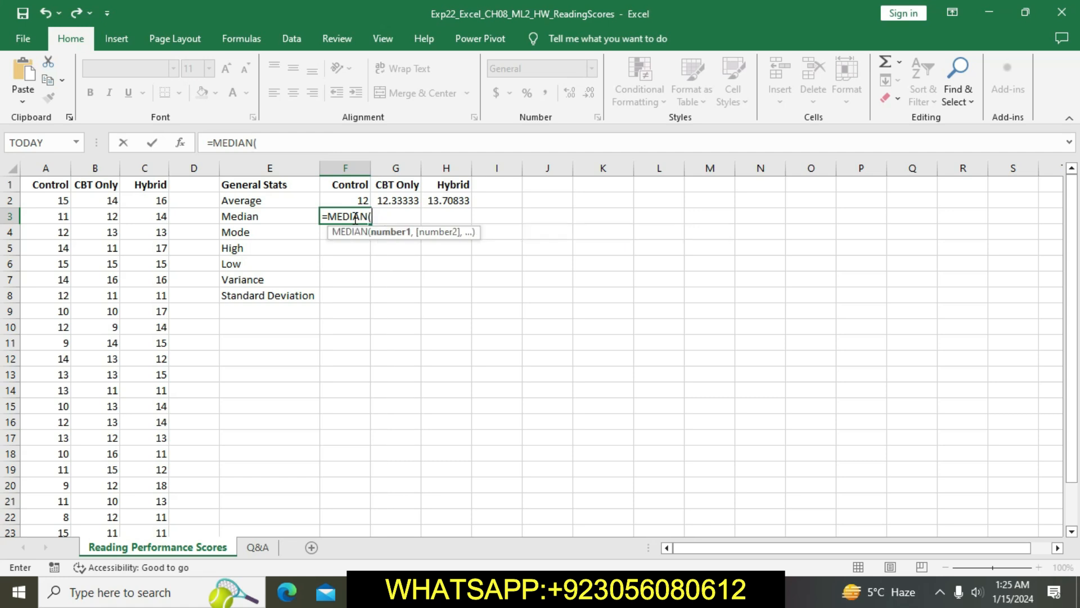
pyautogui.write('A2')
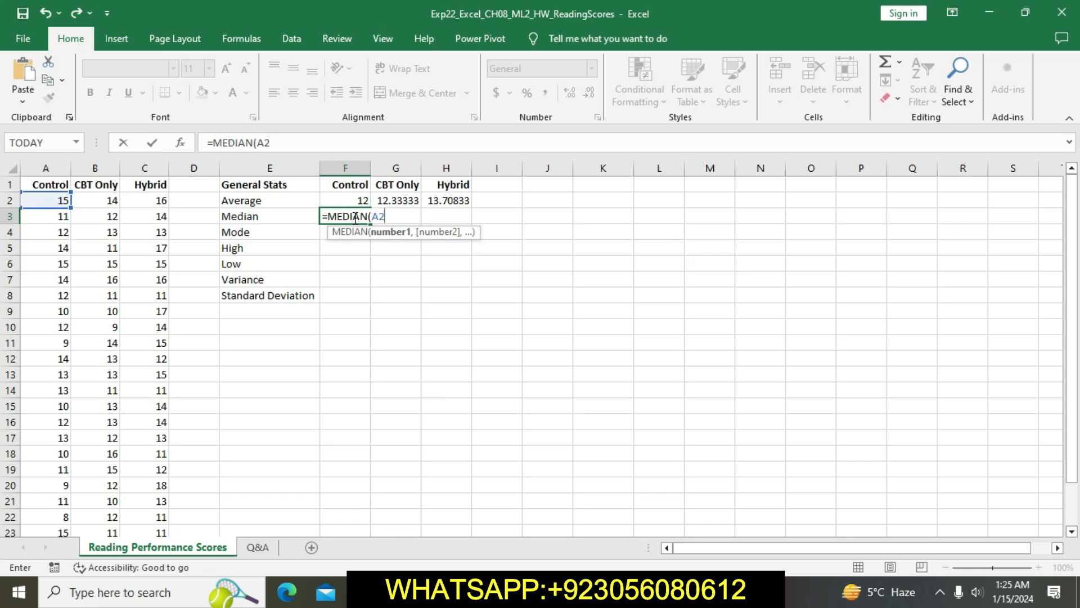
pyautogui.write(':A25')
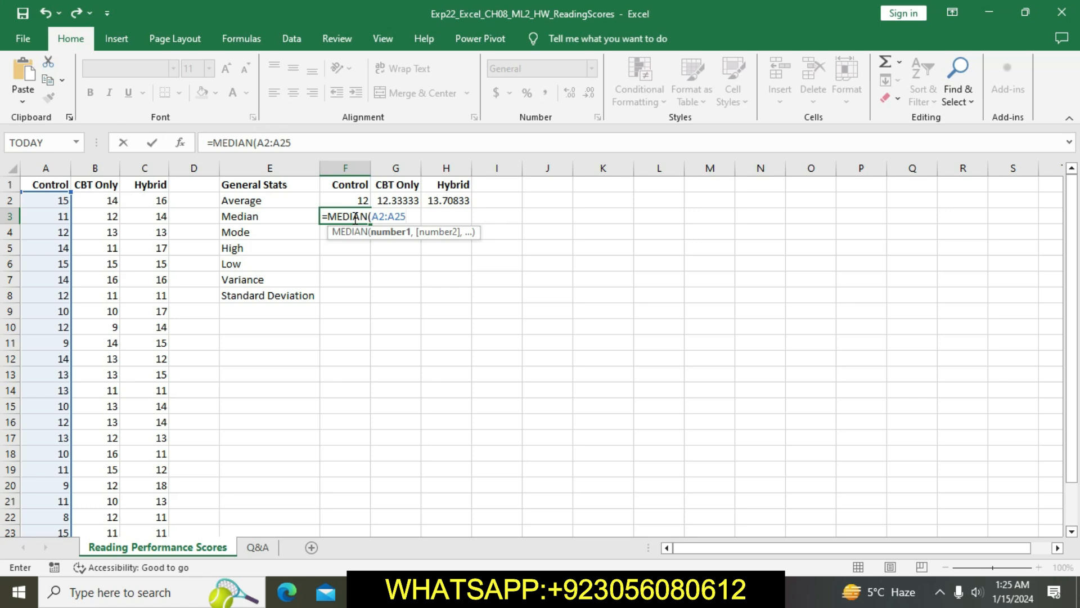
pyautogui.write(')')
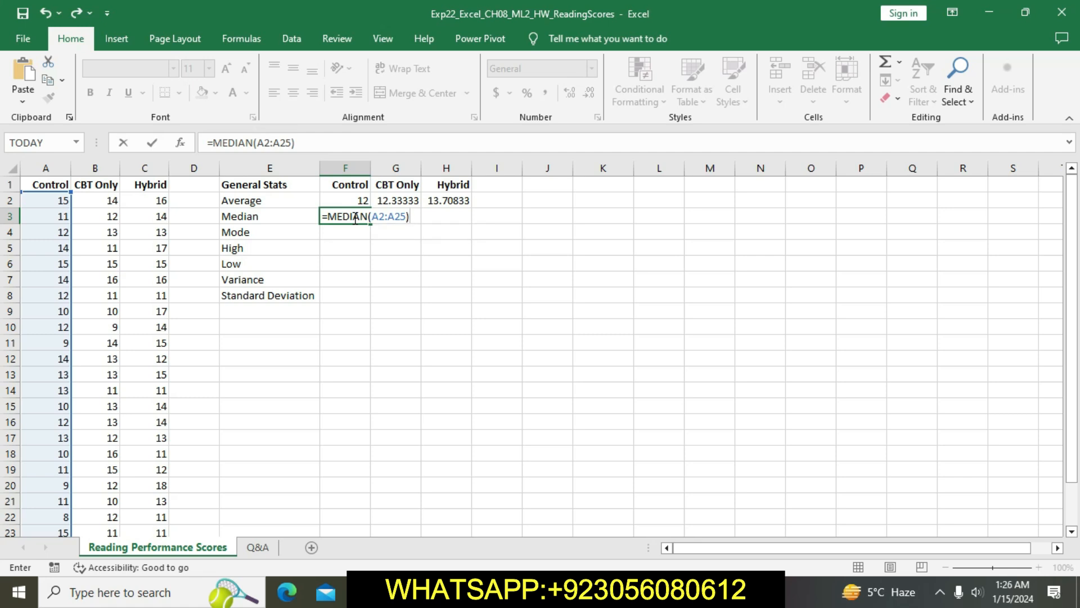
pyautogui.press('Return')
# - Enter =MEDIAN(B2:B25) in cell G3 for the CBT Only group's median
pyautogui.click(409, 218)
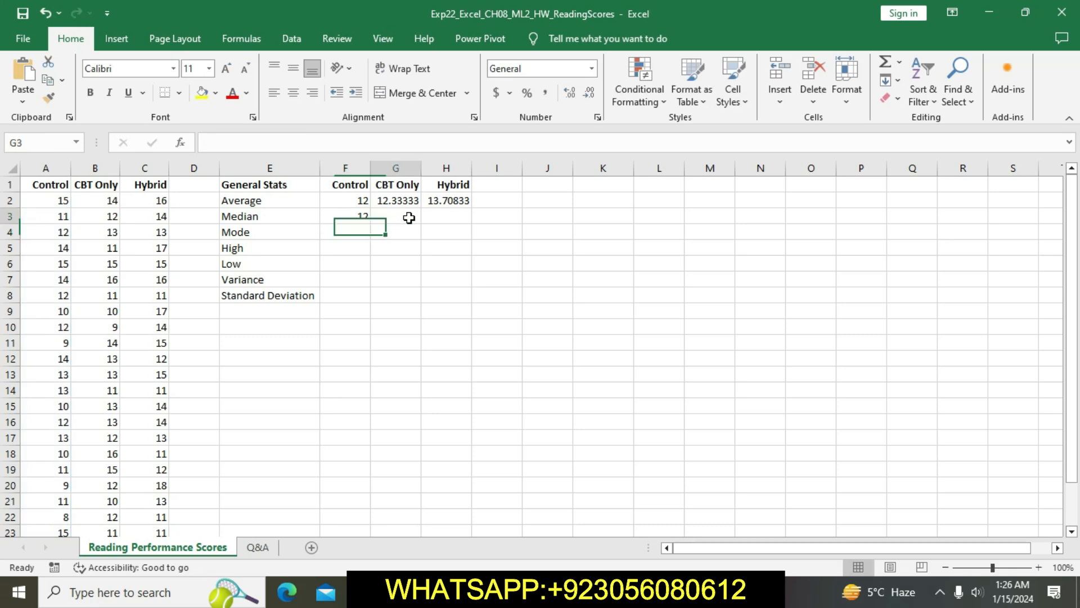
pyautogui.write('=')
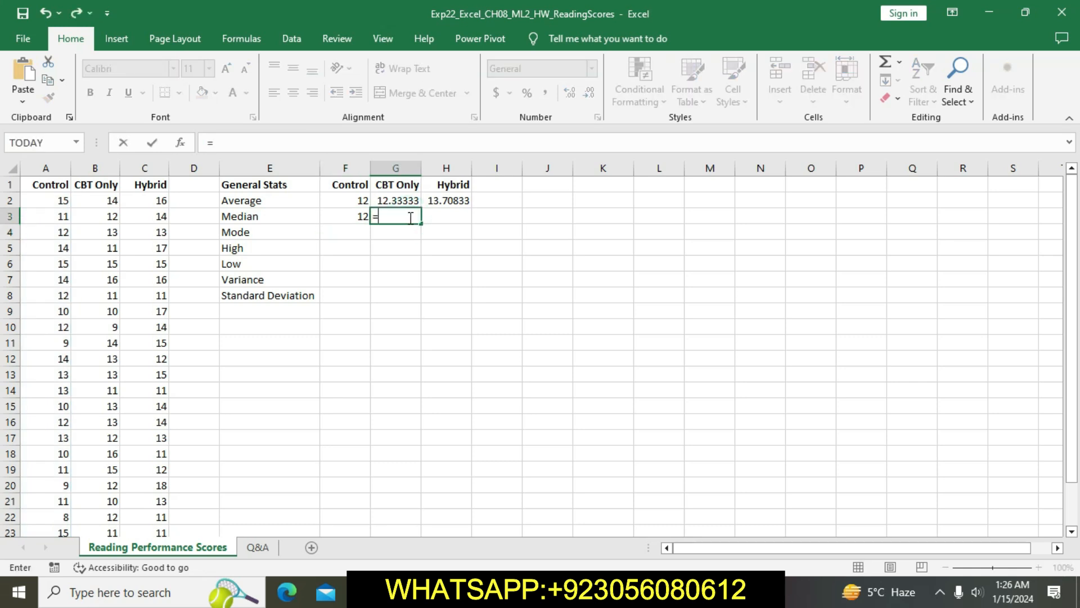
pyautogui.write('MEDIAN')
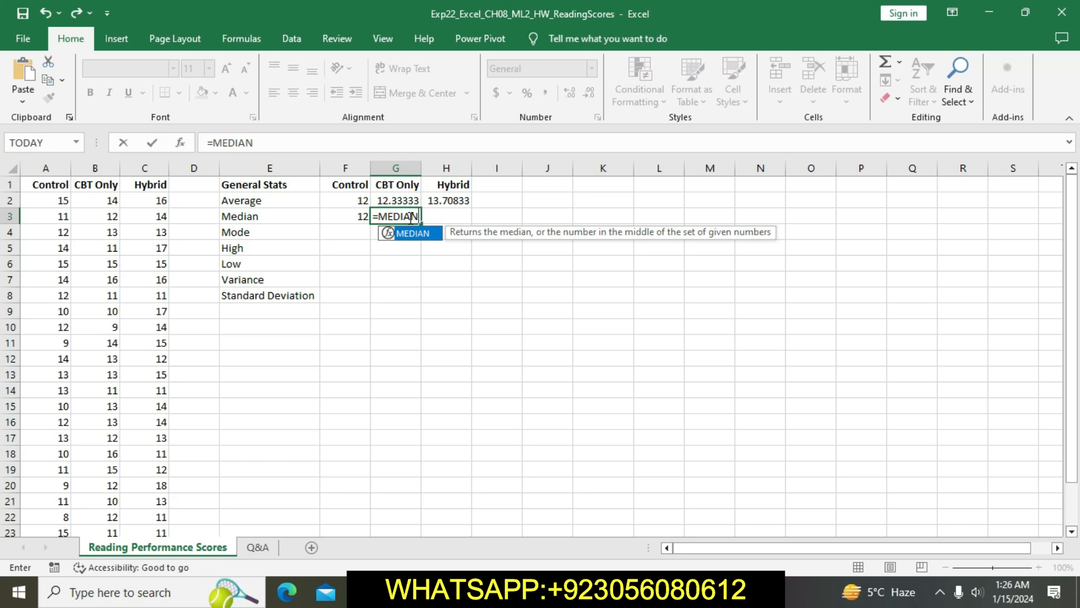
pyautogui.write('(')
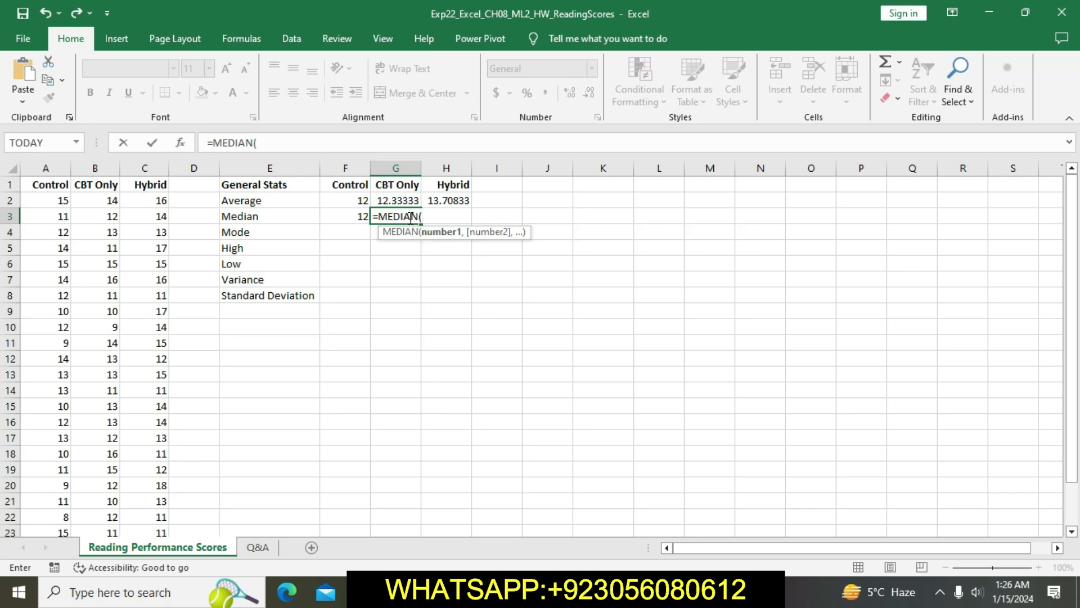
pyautogui.write('B2')
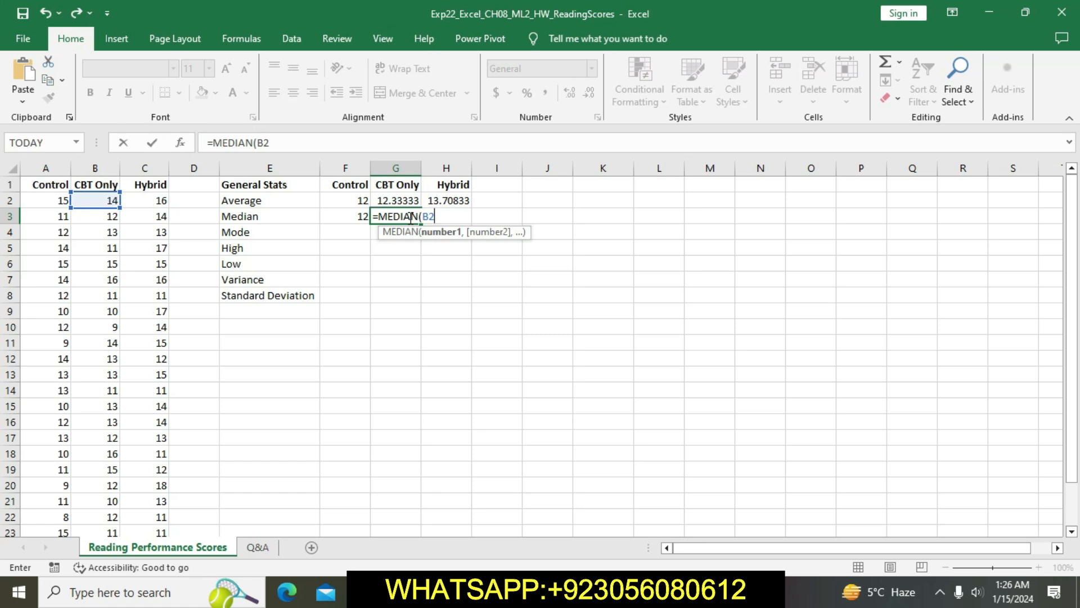
pyautogui.write(':B25')
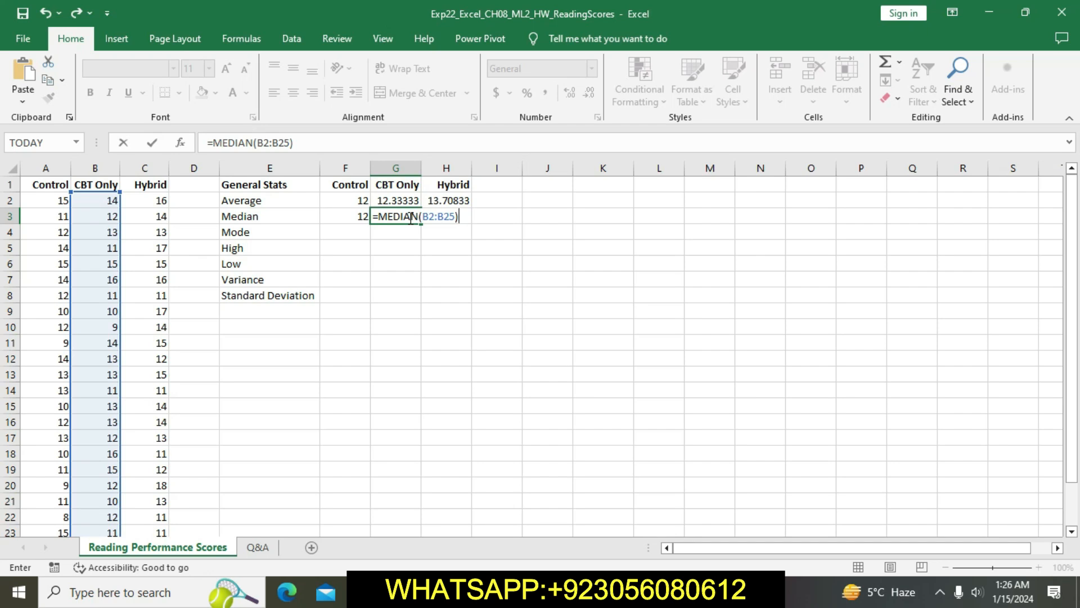
pyautogui.press('Return')
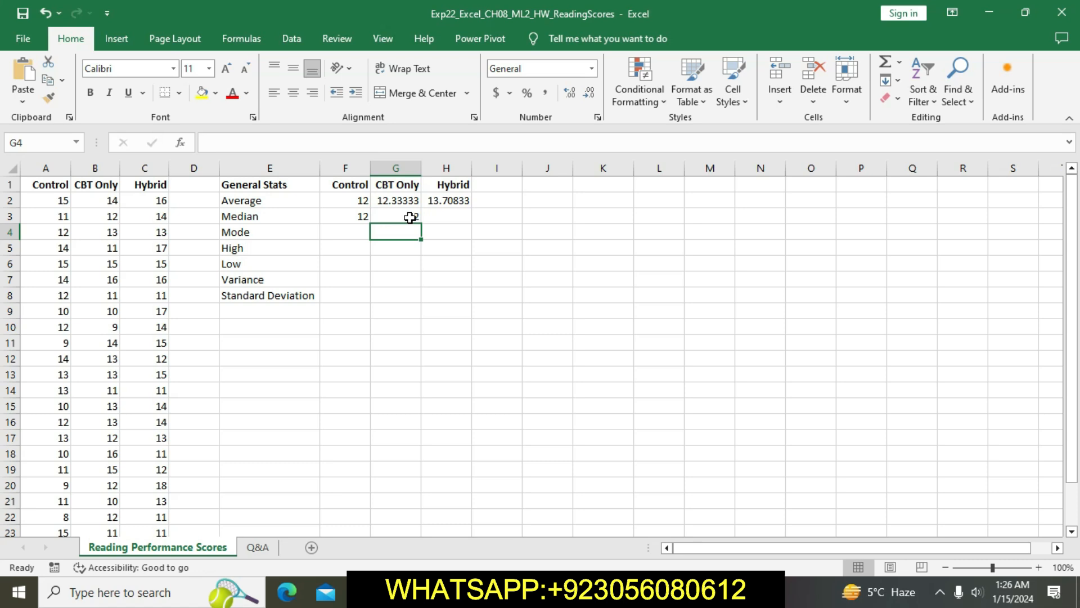
# - Enter =MEDIAN(C2:C25) in cell H3 for the Hybrid group's median
pyautogui.click(445, 215)
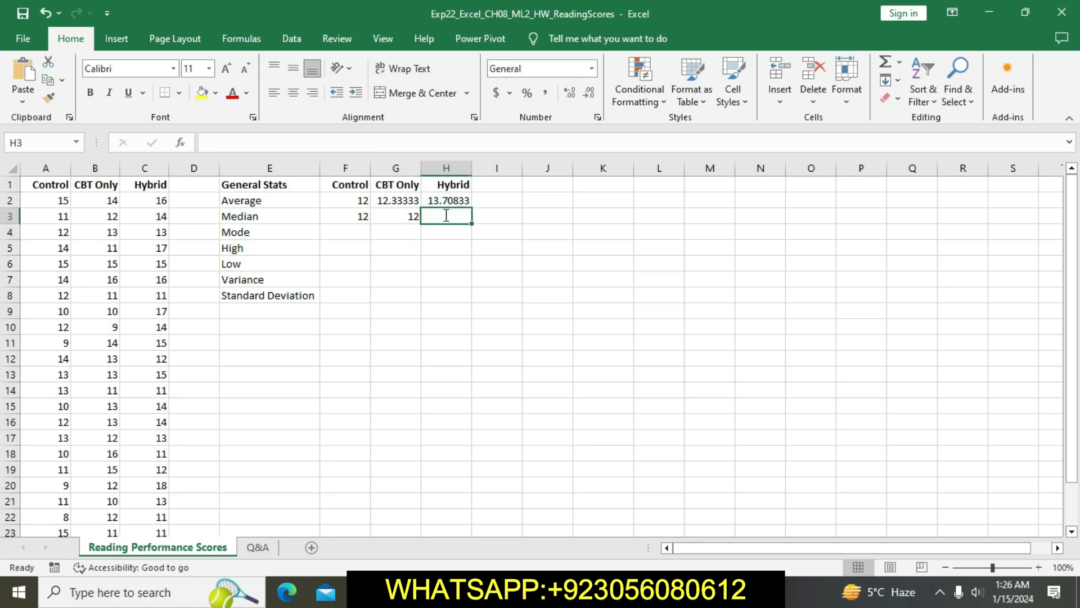
pyautogui.write('=')
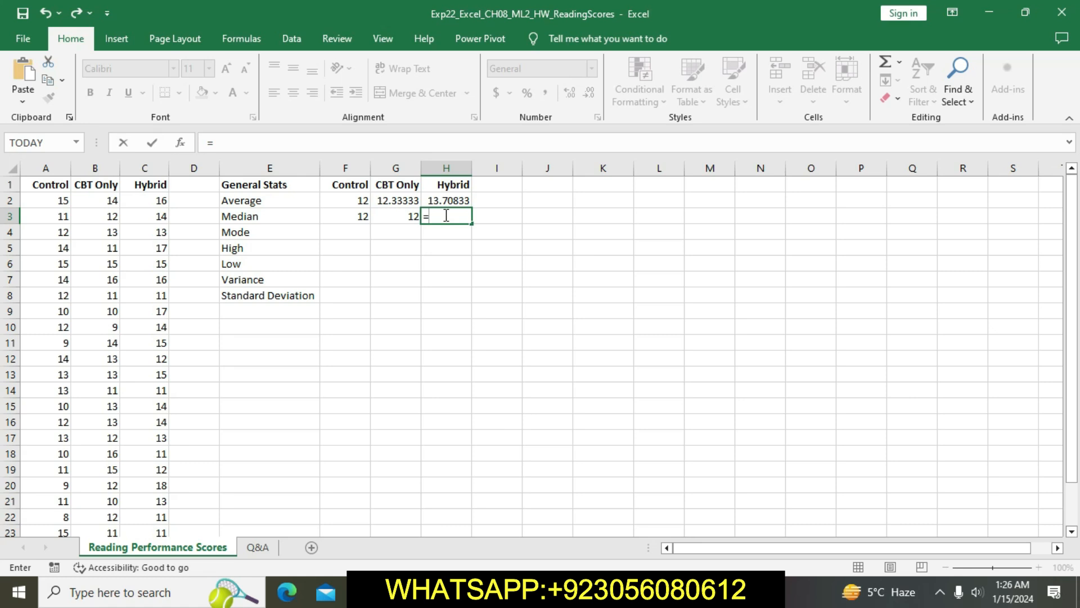
pyautogui.write('MEDIAN')
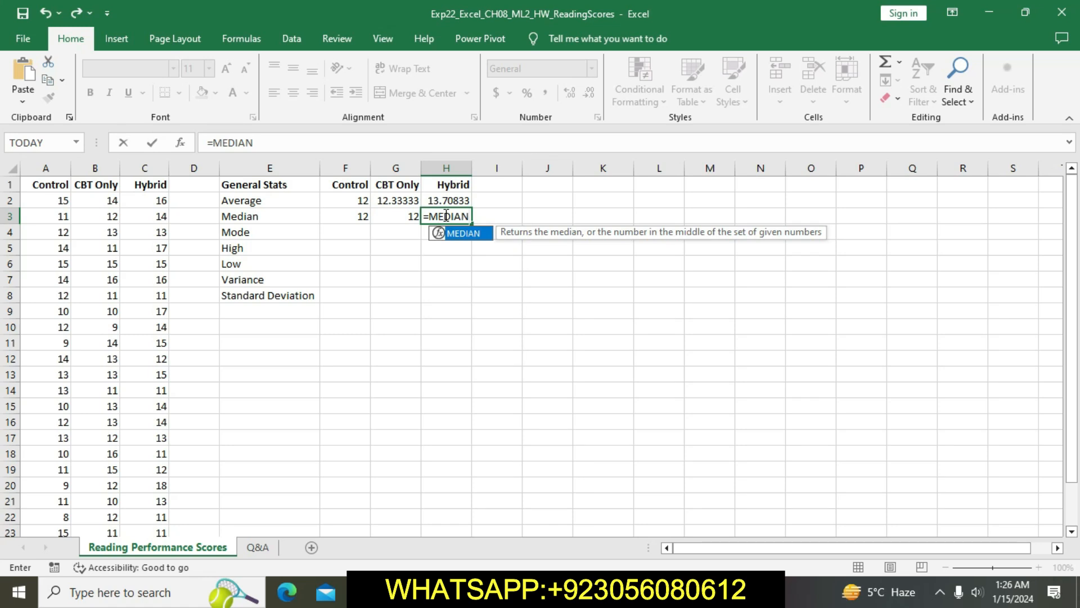
pyautogui.write('(')
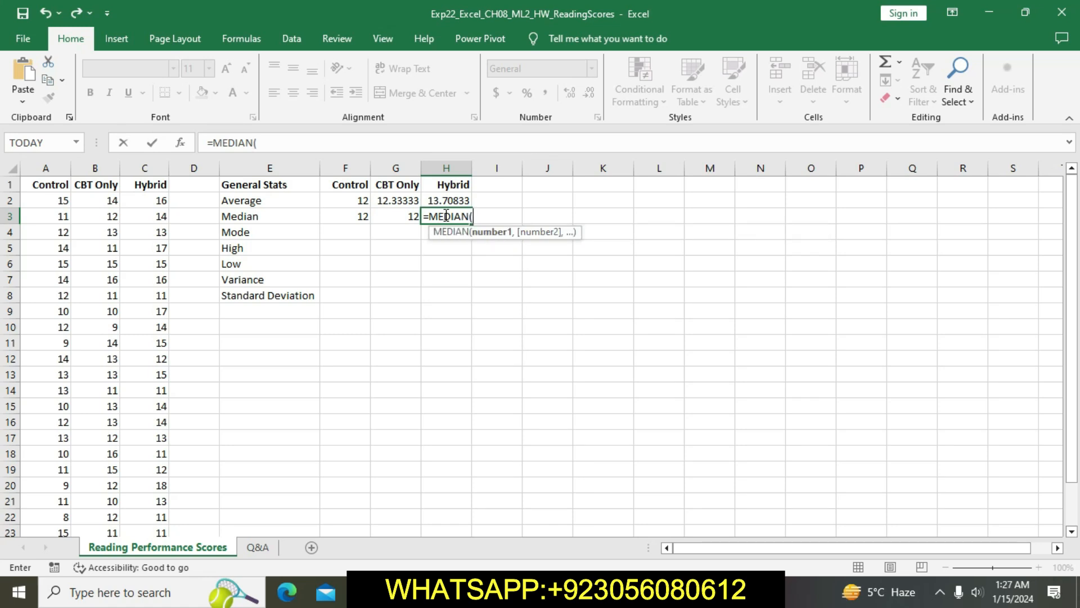
pyautogui.write('C2')
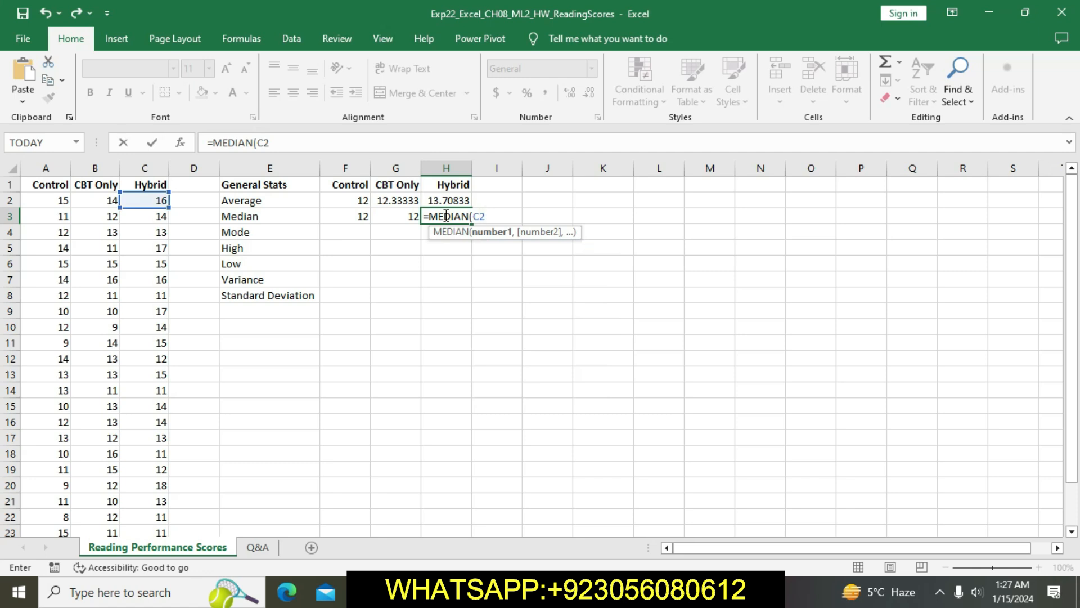
pyautogui.write(':C25')
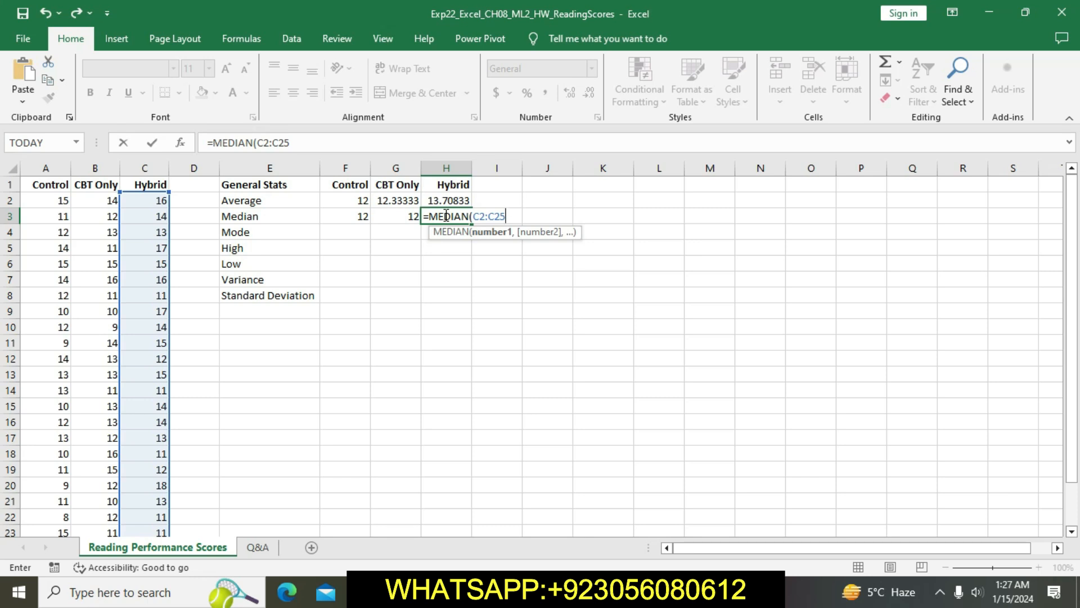
pyautogui.write(')')
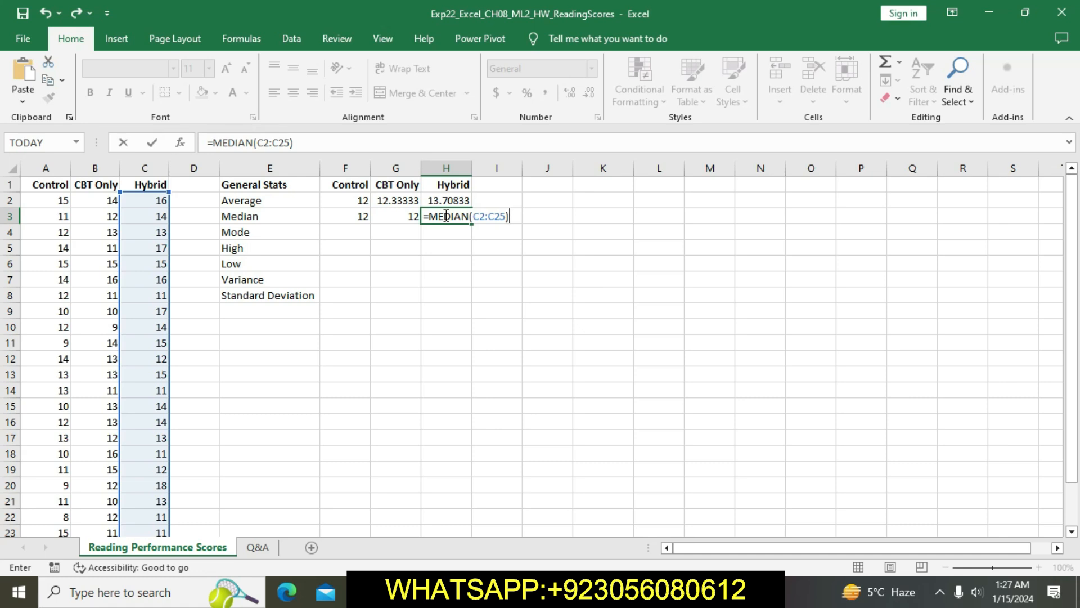
pyautogui.press('Return')
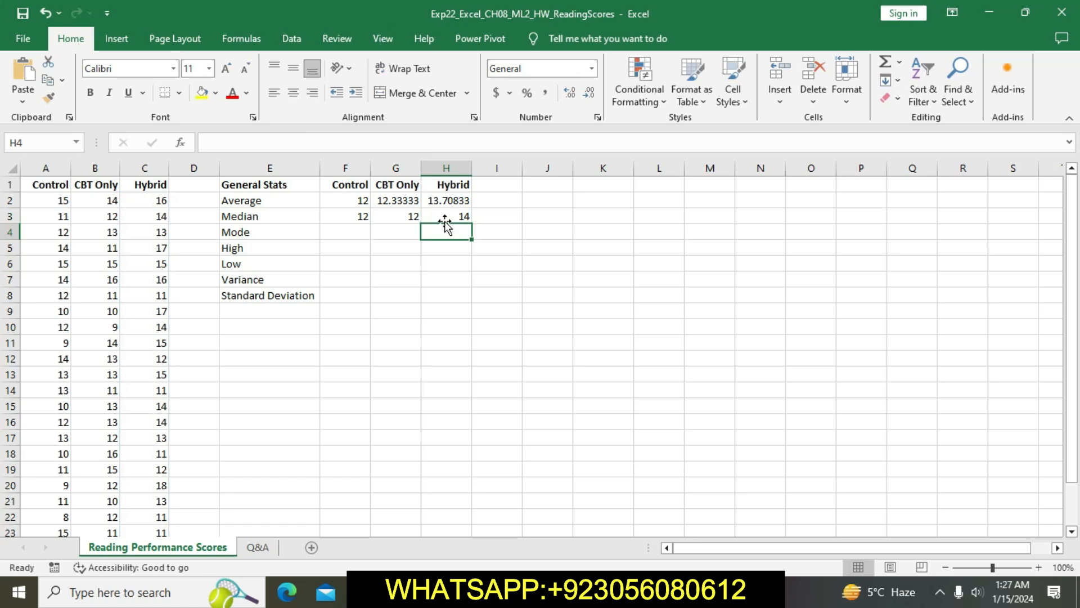
# - Switch to the Word instructions and remove the yellow highlight from the step 3 instruction
pyautogui.hotkey('alt', 'Tab')
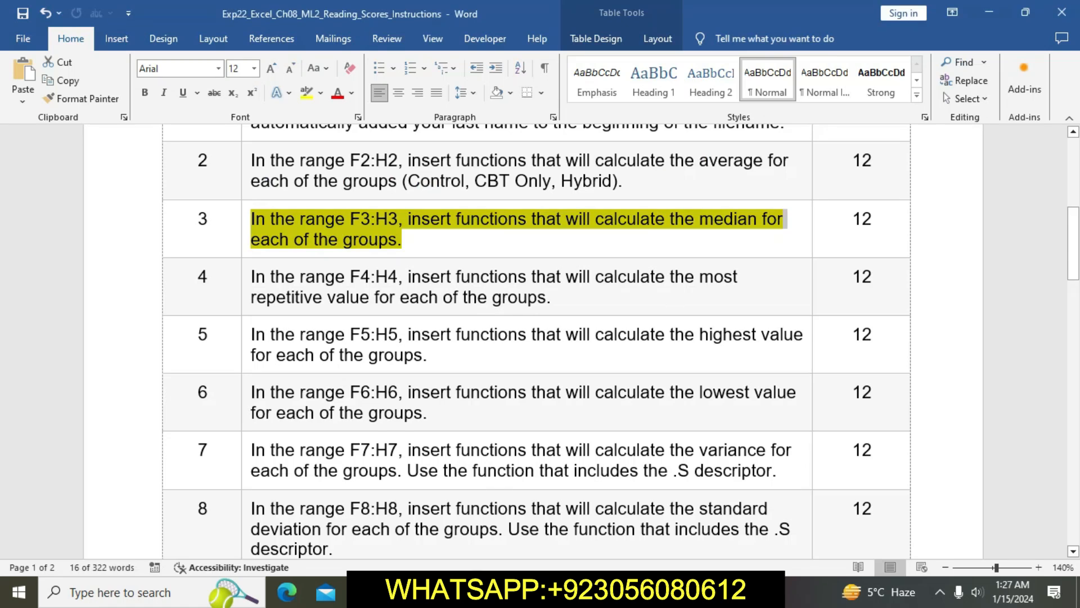
pyautogui.click(398, 242)
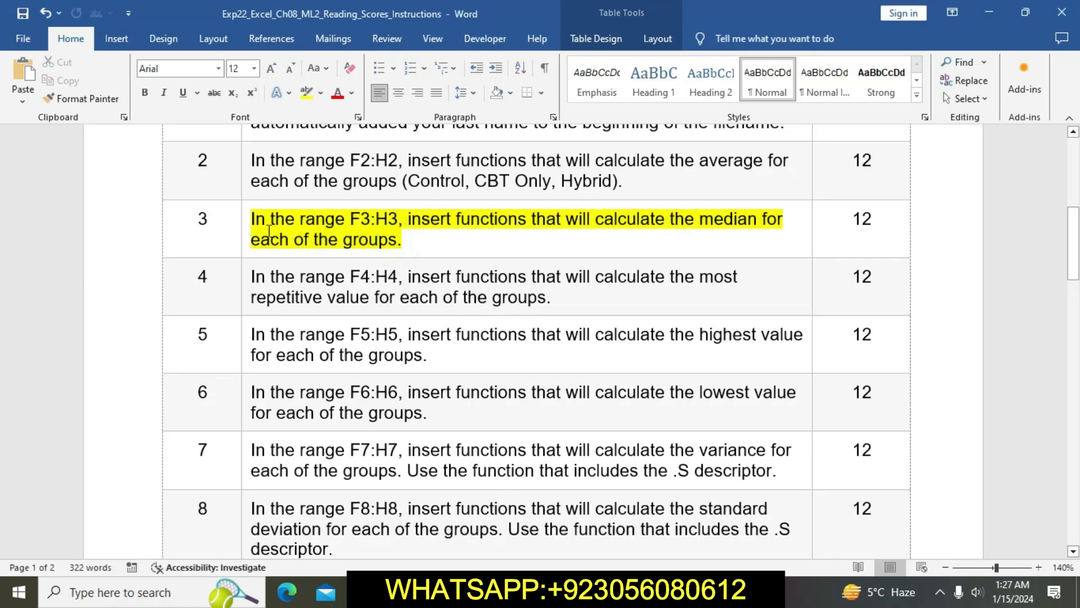
pyautogui.click(246, 223)
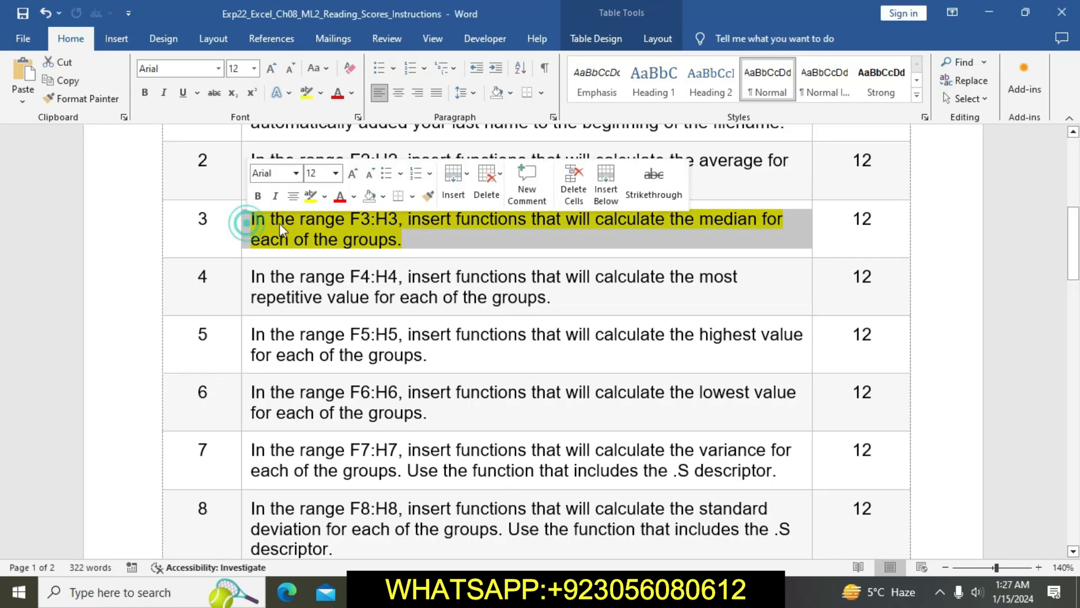
pyautogui.click(310, 196)
pyautogui.click(343, 235)
# - Highlight the step 4 instruction about the most repetitive value in F4:H4 in yellow and select its text for reading
pyautogui.scroll(-2, 343, 235)
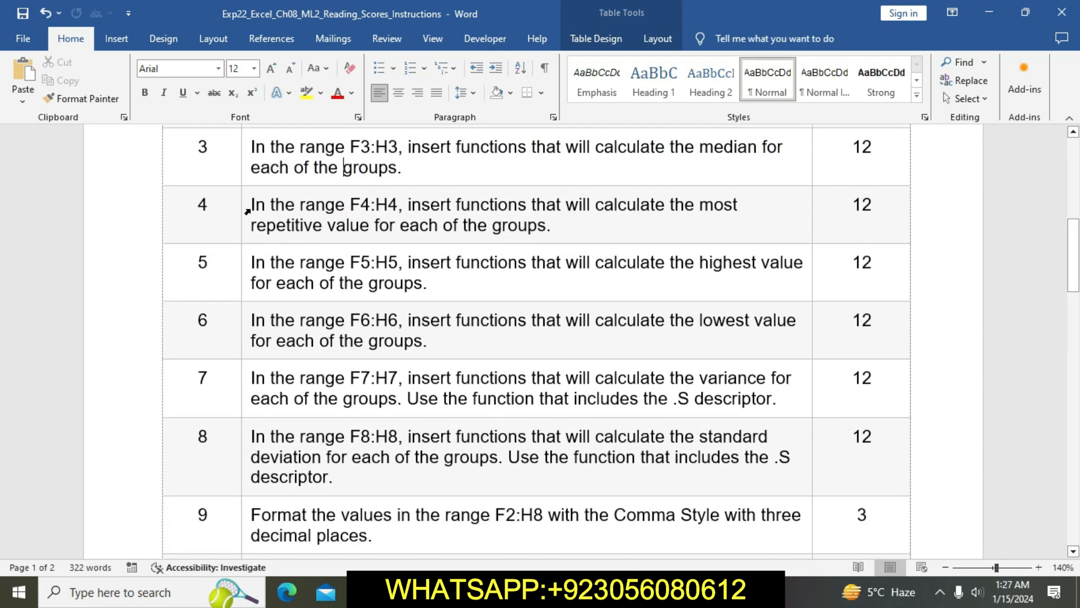
pyautogui.click(247, 209)
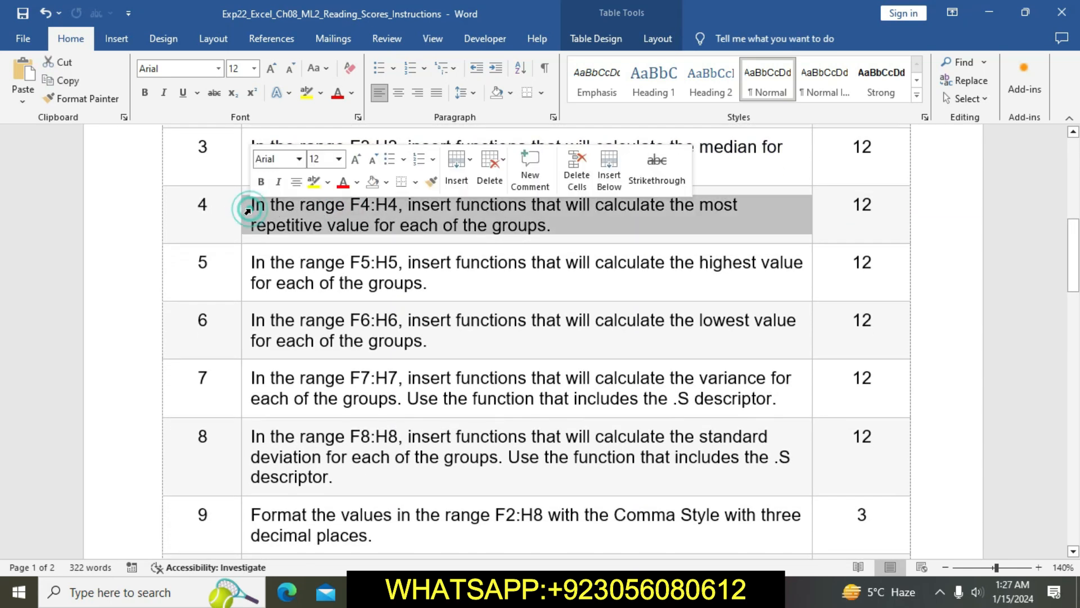
pyautogui.click(313, 181)
pyautogui.click(328, 224)
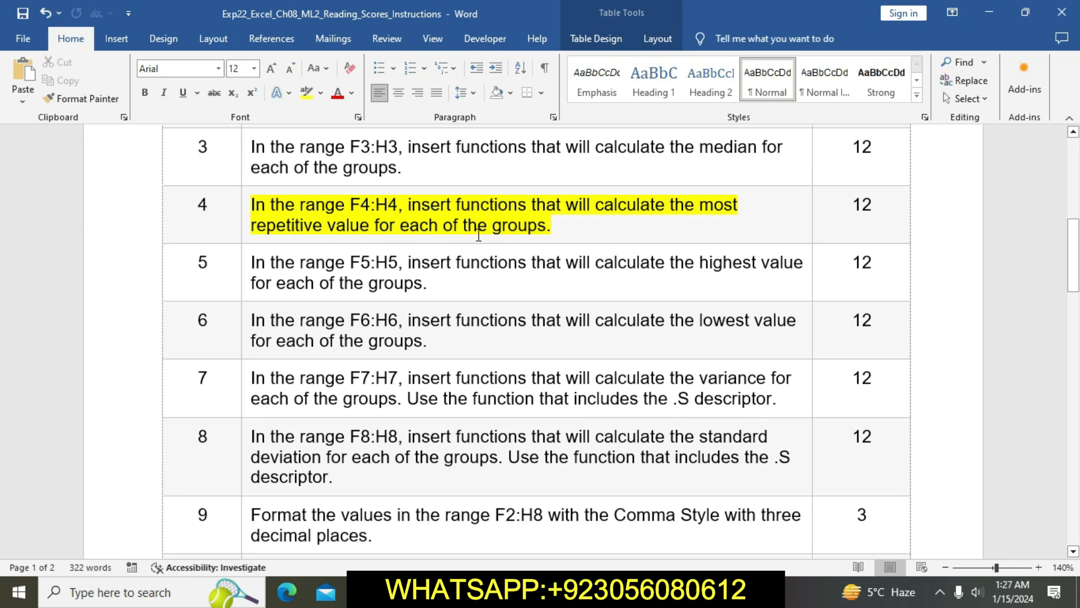
pyautogui.moveTo(254, 204); pyautogui.dragTo(560, 243)
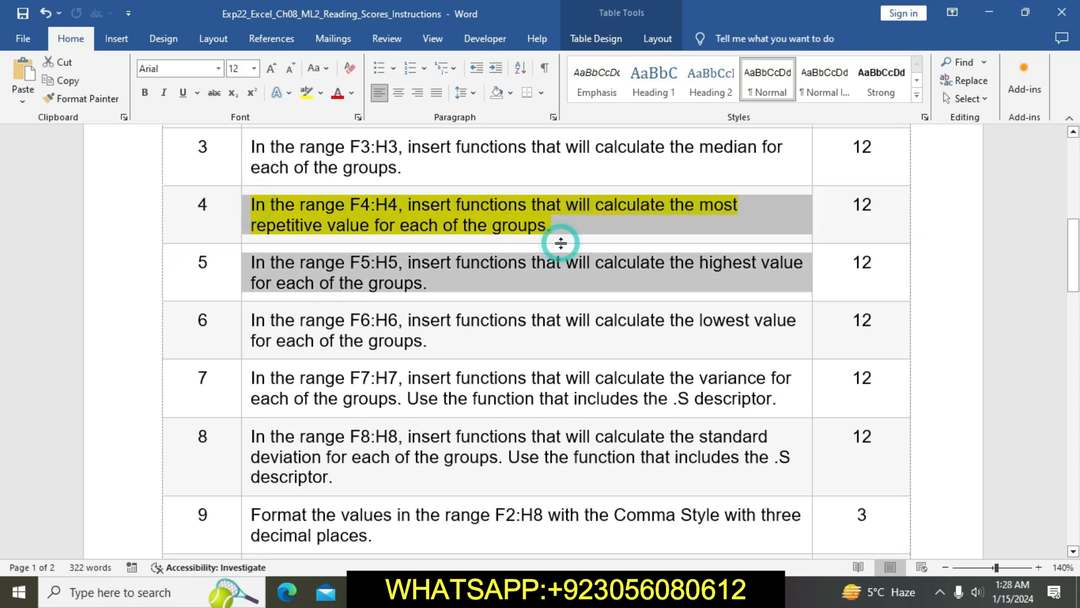
pyautogui.click(551, 232)
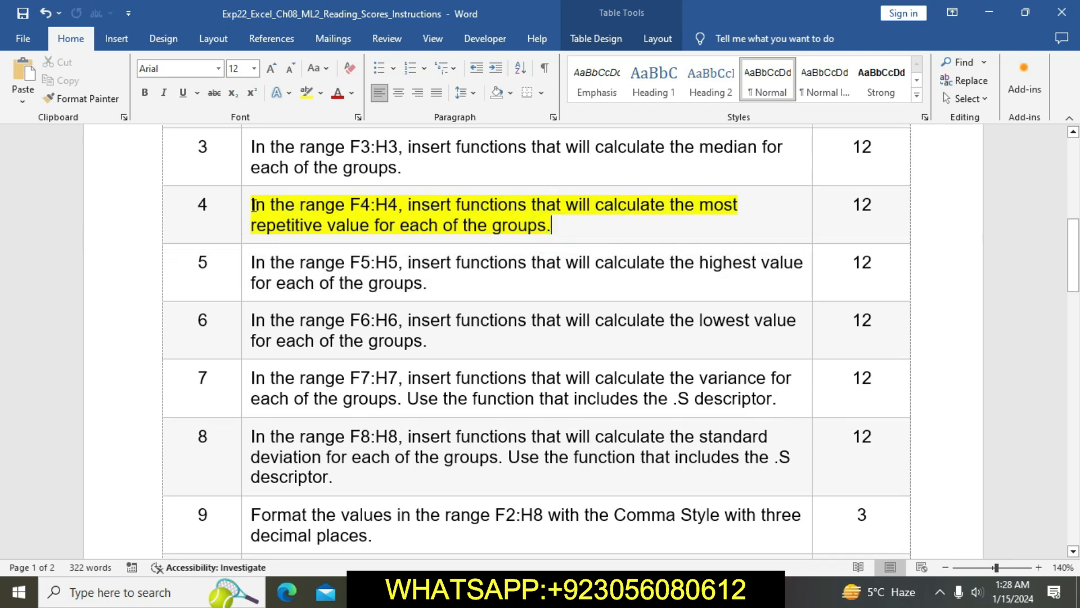
pyautogui.click(246, 212)
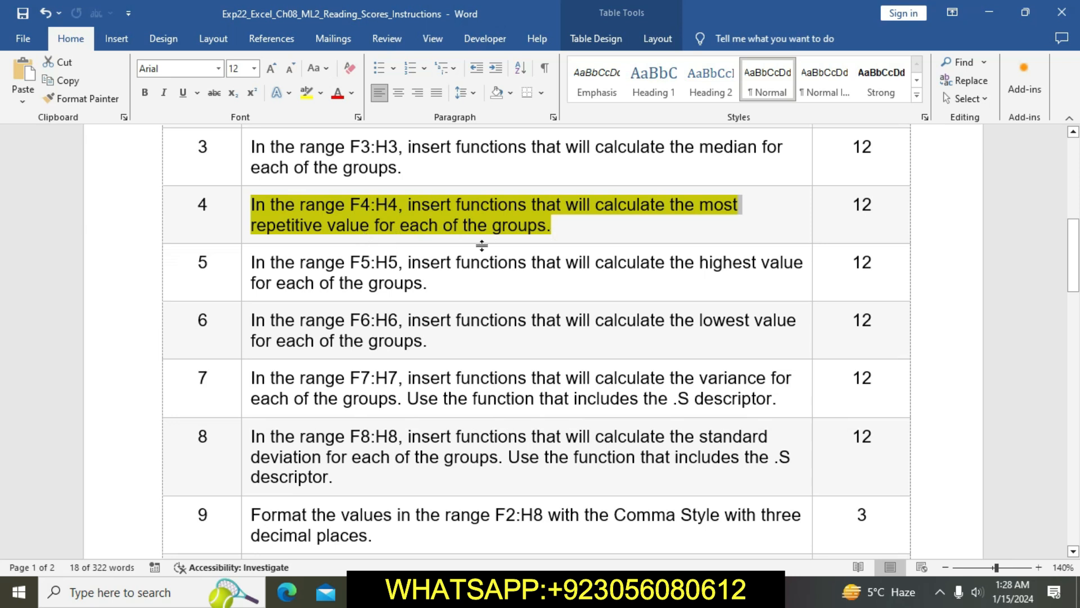
# - Switch to the Excel workbook and enter =MODE(A2:A25) in cell F4 for the Control group's mode
pyautogui.hotkey('alt', 'Tab')
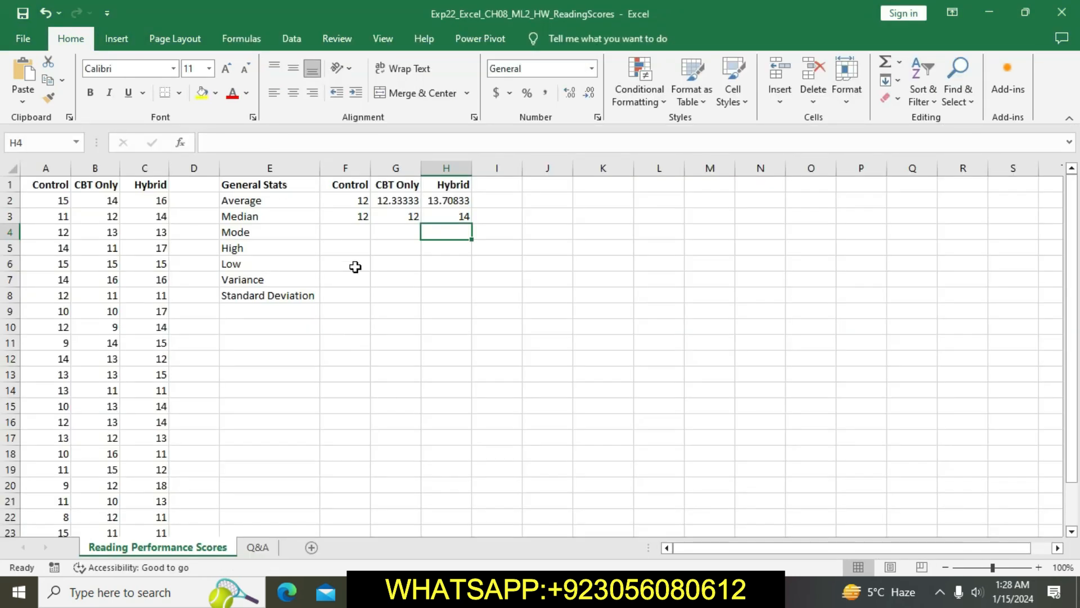
pyautogui.click(358, 235)
pyautogui.write('=')
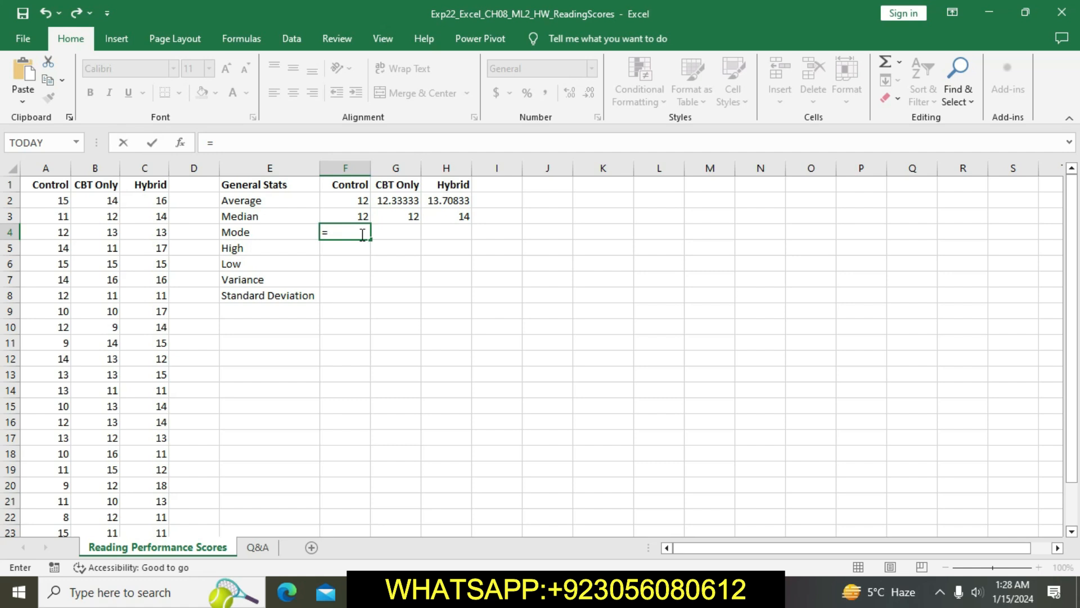
pyautogui.write('MODE')
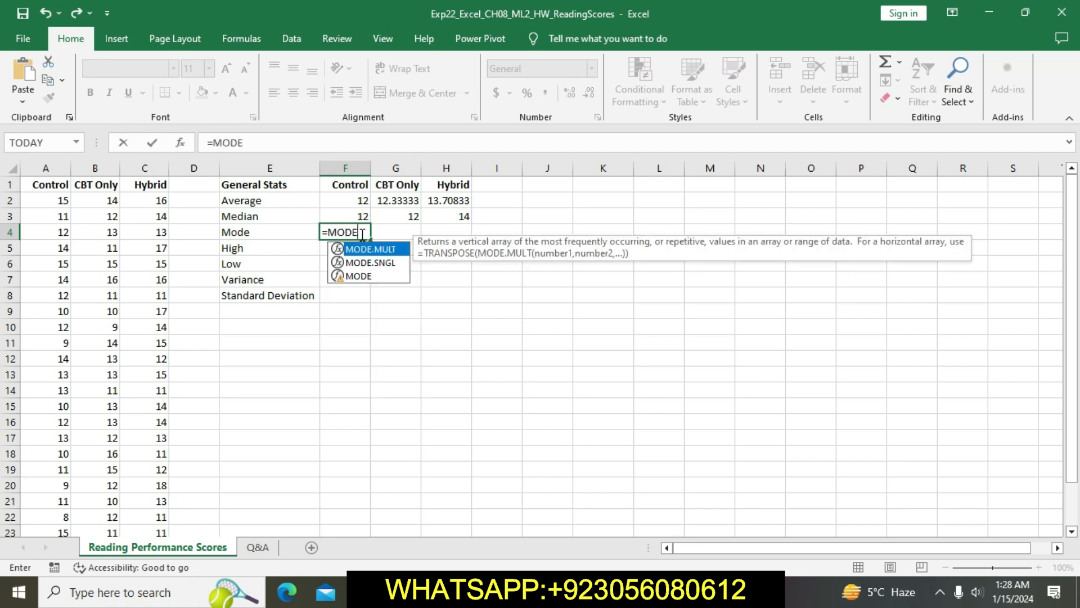
pyautogui.write('(')
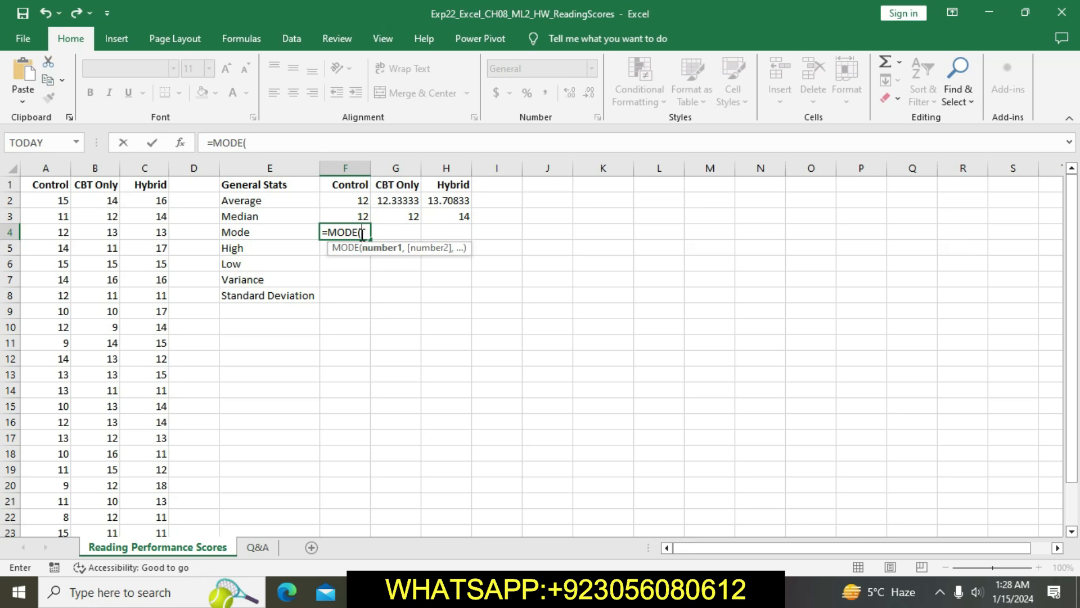
pyautogui.write('A2')
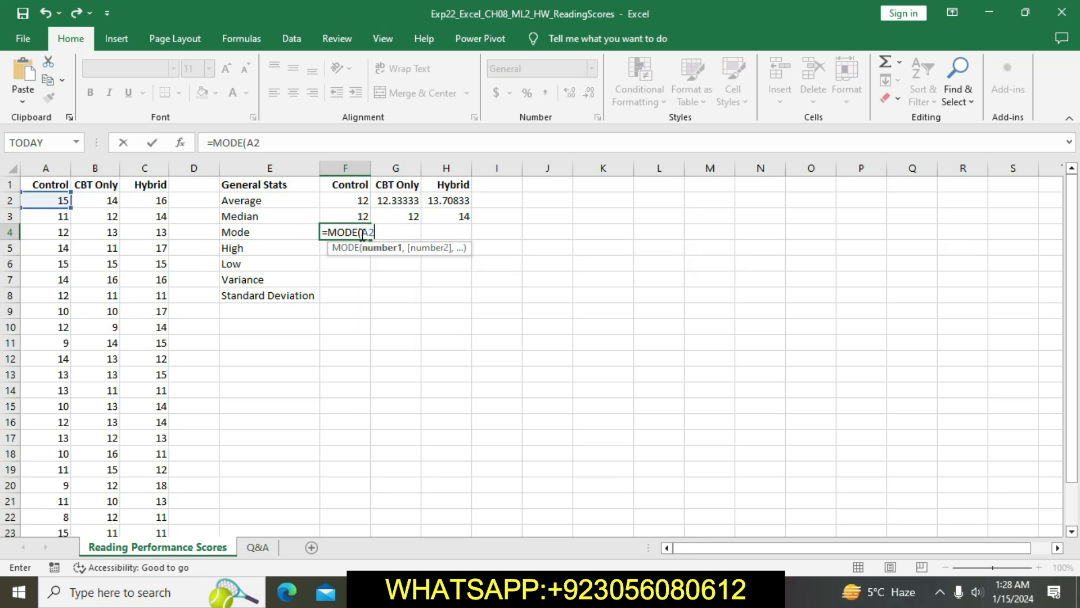
pyautogui.write(':A25')
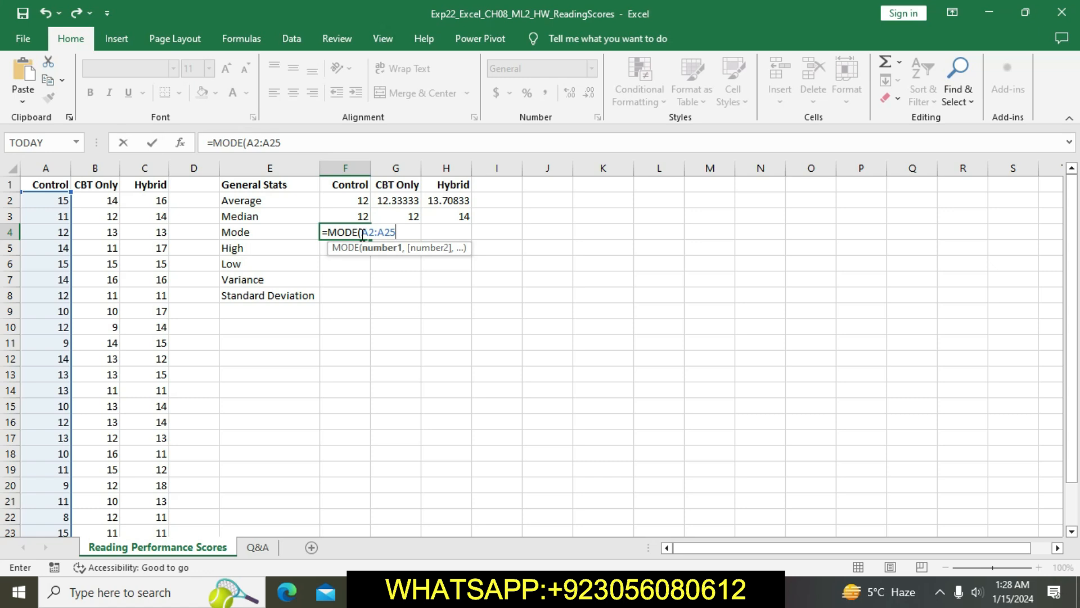
pyautogui.write(')')
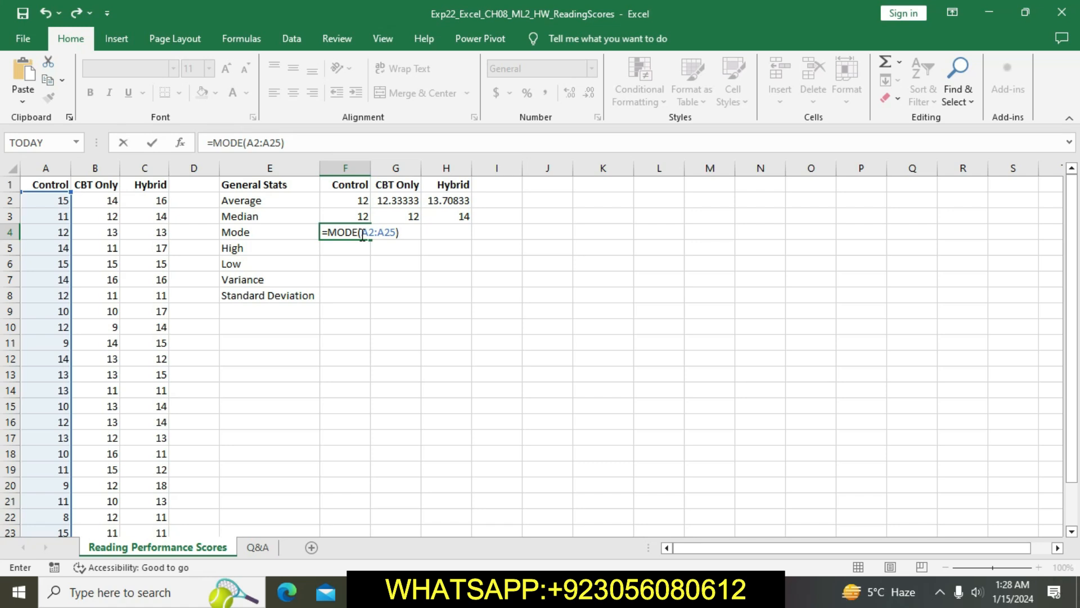
pyautogui.press('Return')
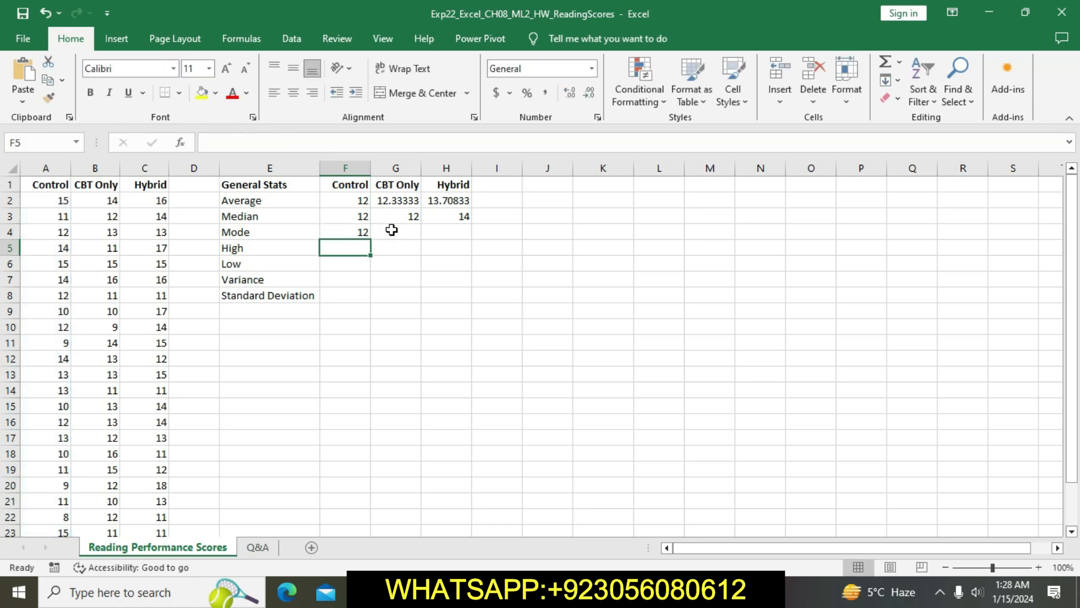
# - Enter =MODE(B2:B25) in cell G4 for the CBT Only group's mode
pyautogui.click(404, 229)
pyautogui.write('=')
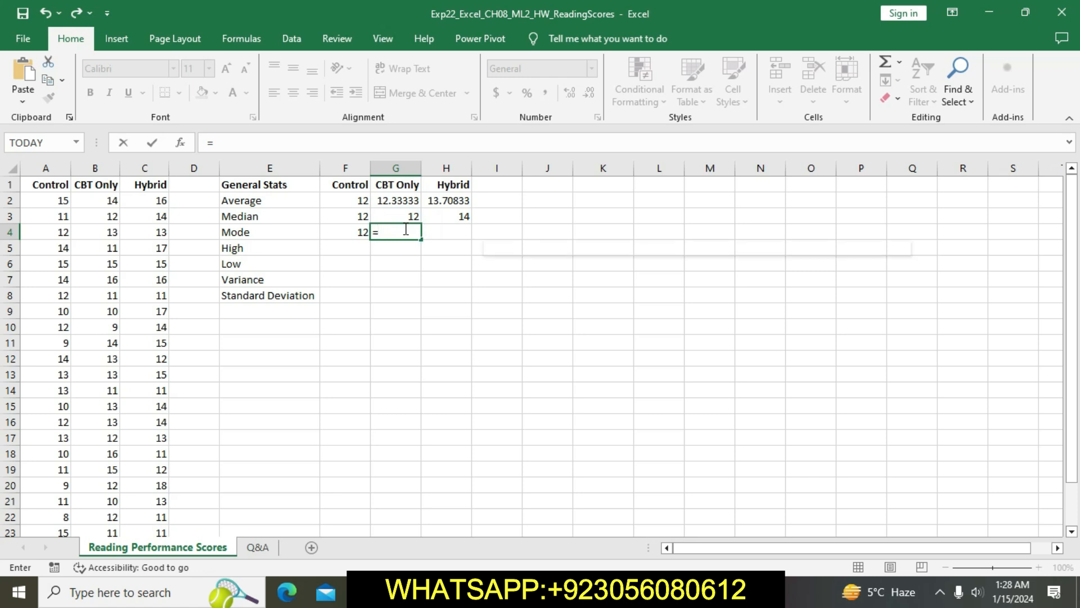
pyautogui.write('MODE')
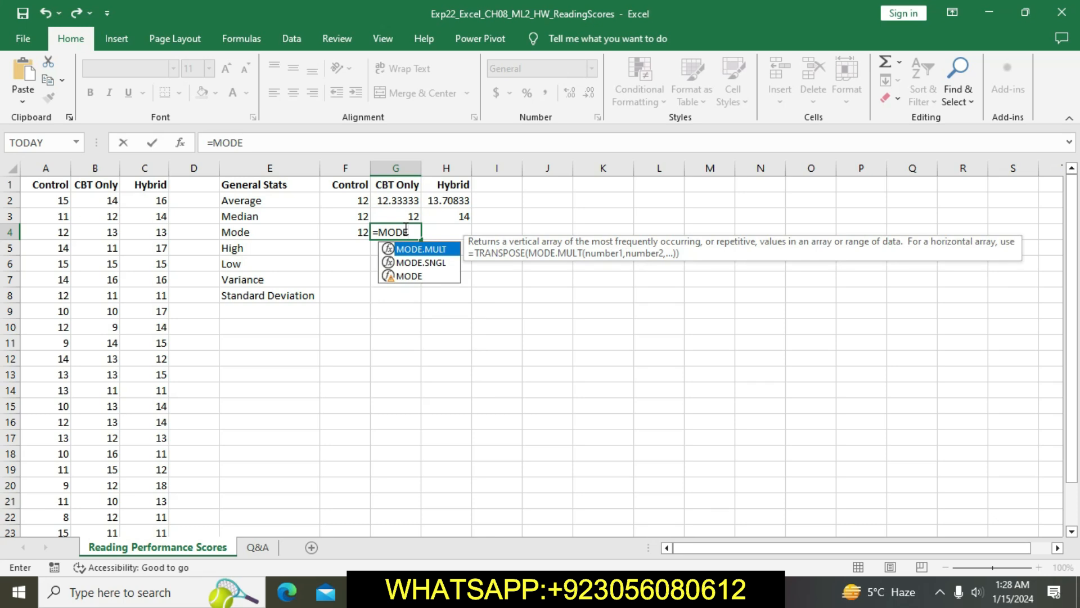
pyautogui.write('(B2')
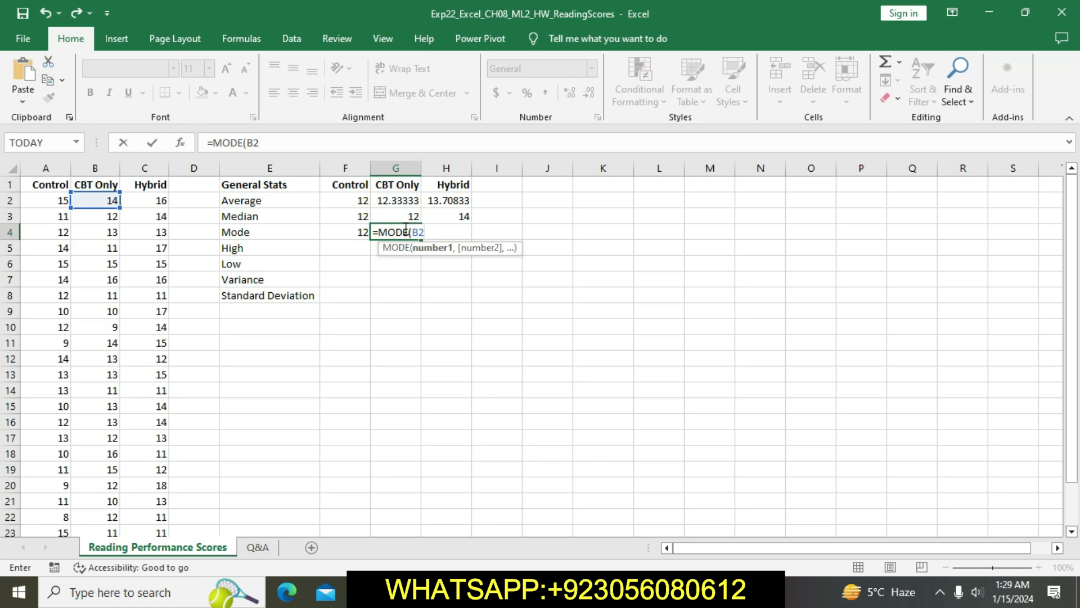
pyautogui.write(':B25')
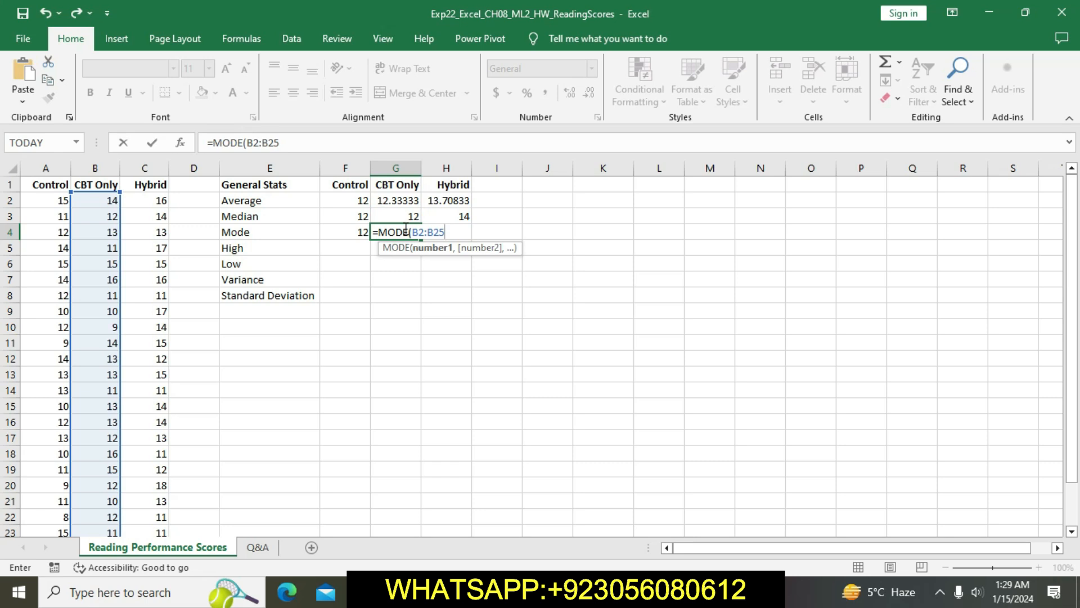
pyautogui.write(')')
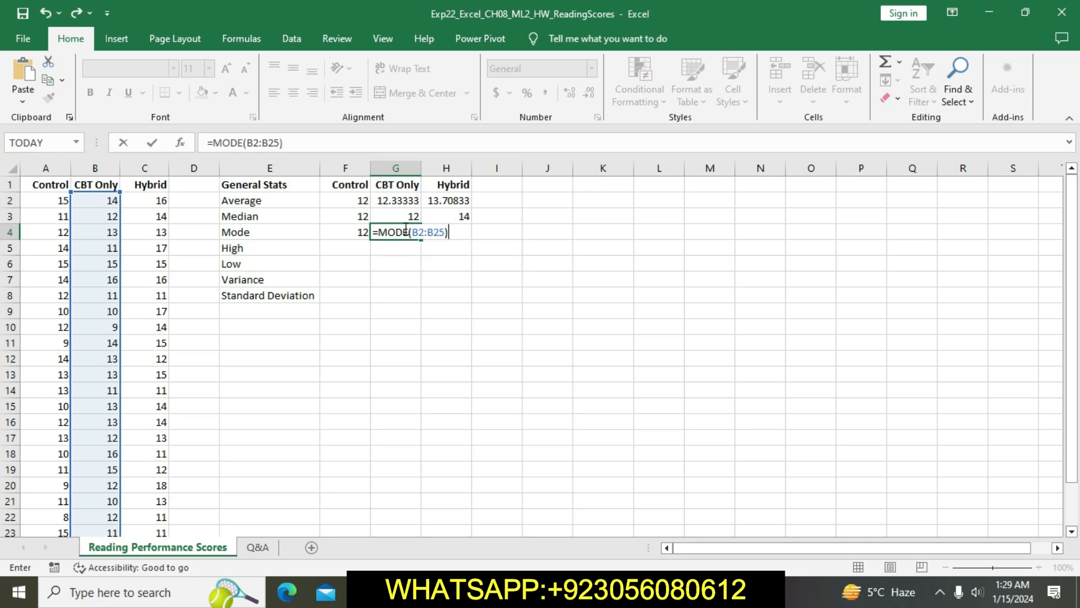
pyautogui.press('Return')
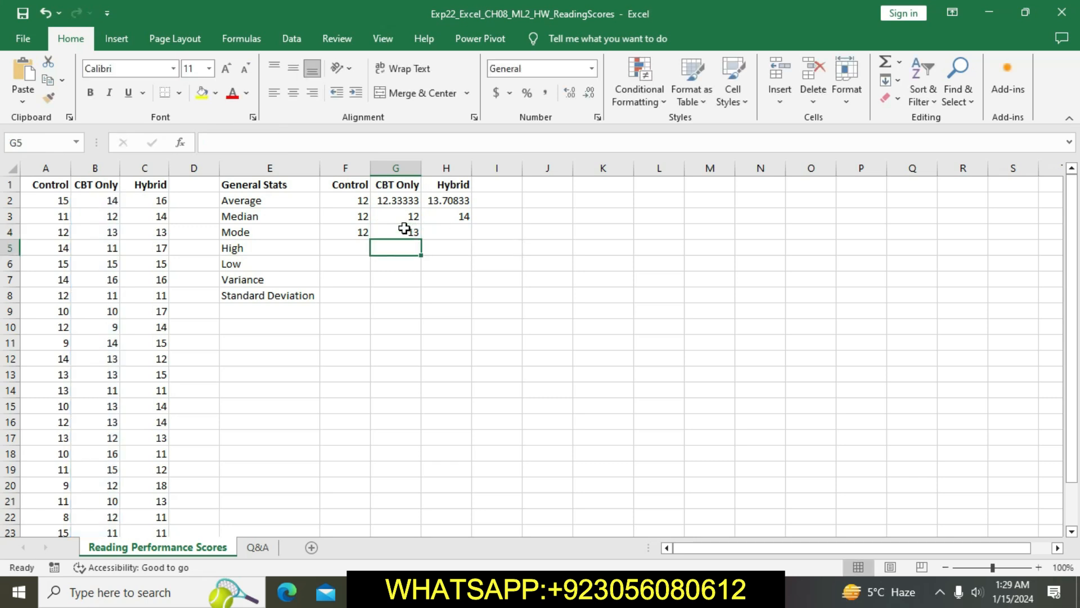
# - Enter =MODE(C2:C25) in cell H4 for the Hybrid group's mode
pyautogui.click(441, 233)
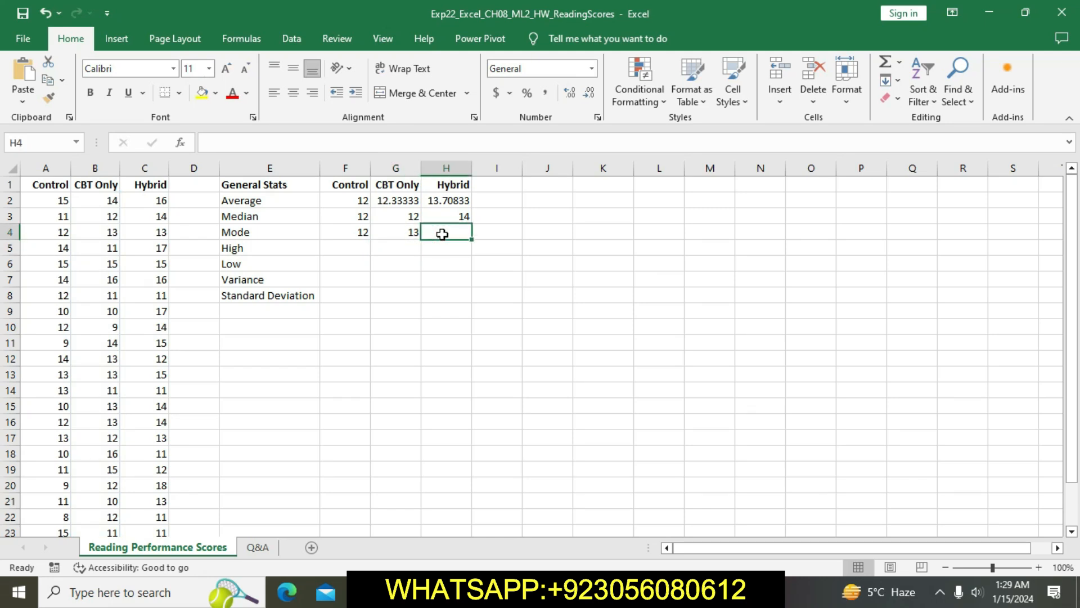
pyautogui.write('=')
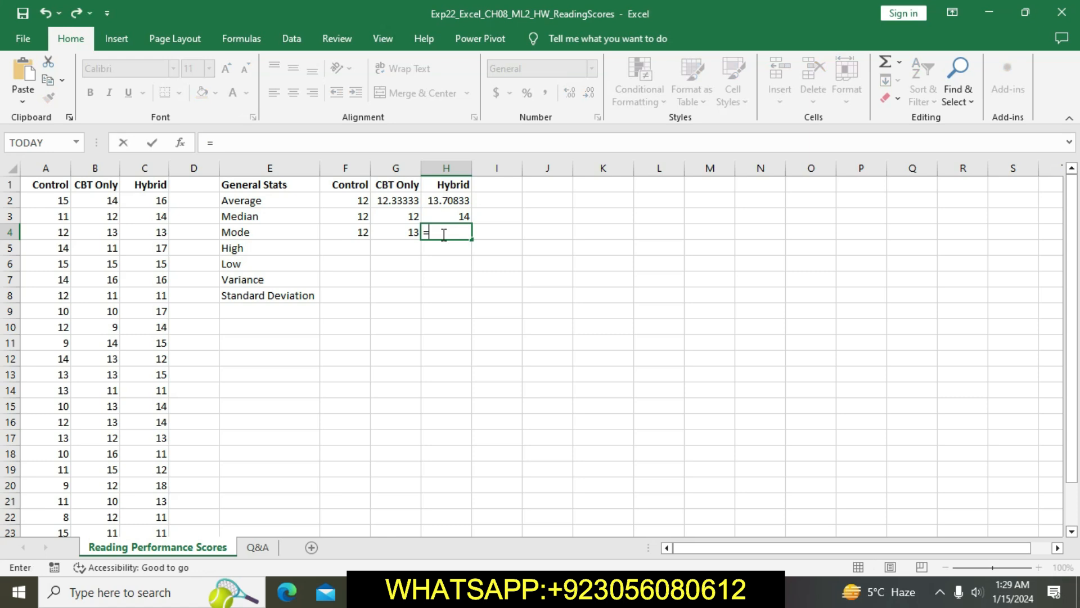
pyautogui.write('MODE')
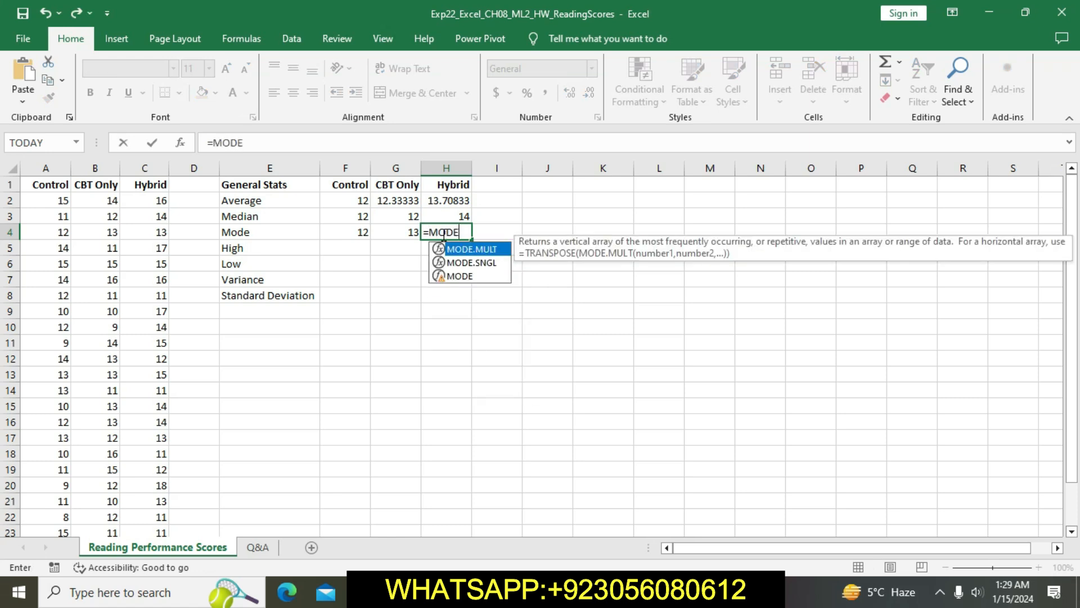
pyautogui.write('(C2')
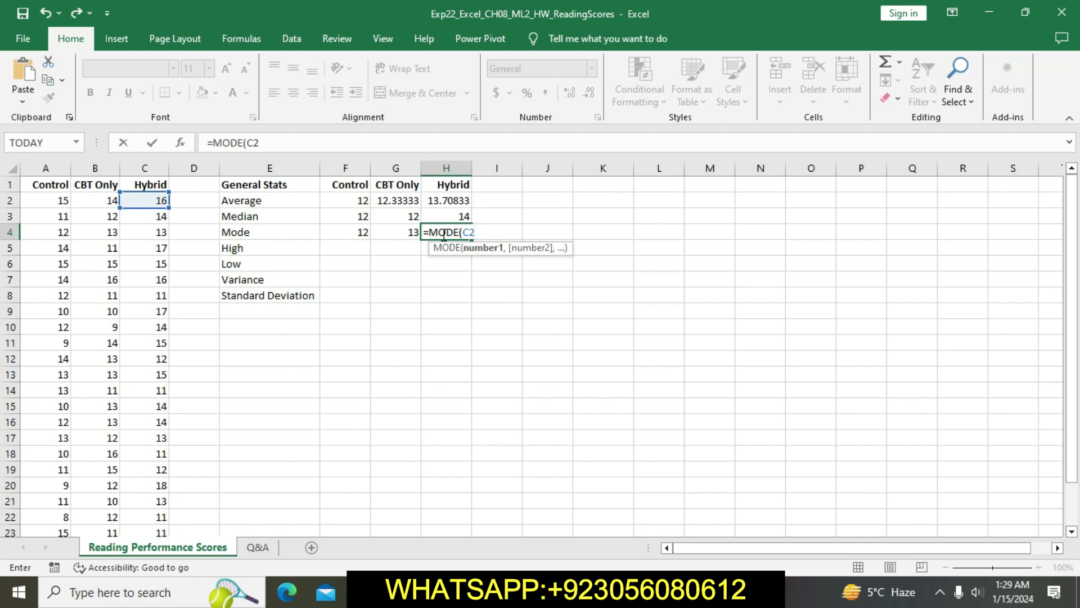
pyautogui.write(':C25')
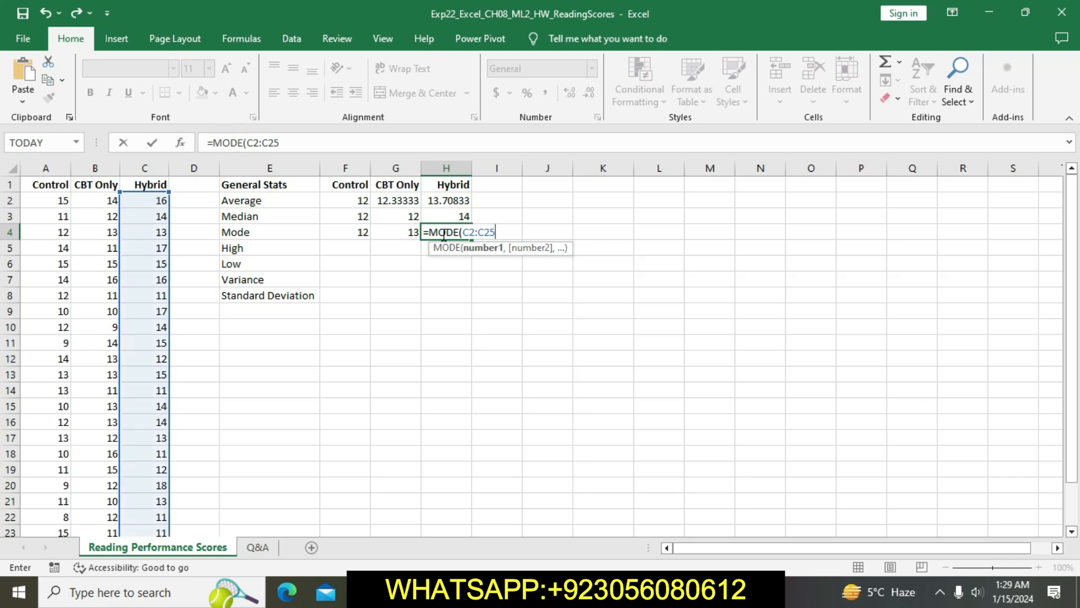
pyautogui.write(')')
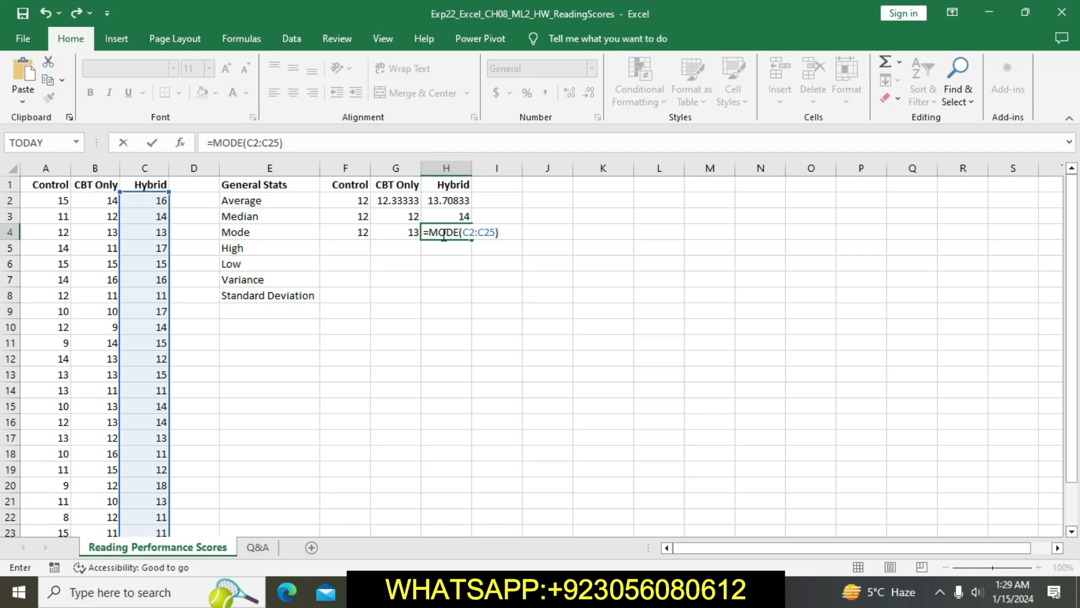
pyautogui.press('Return')
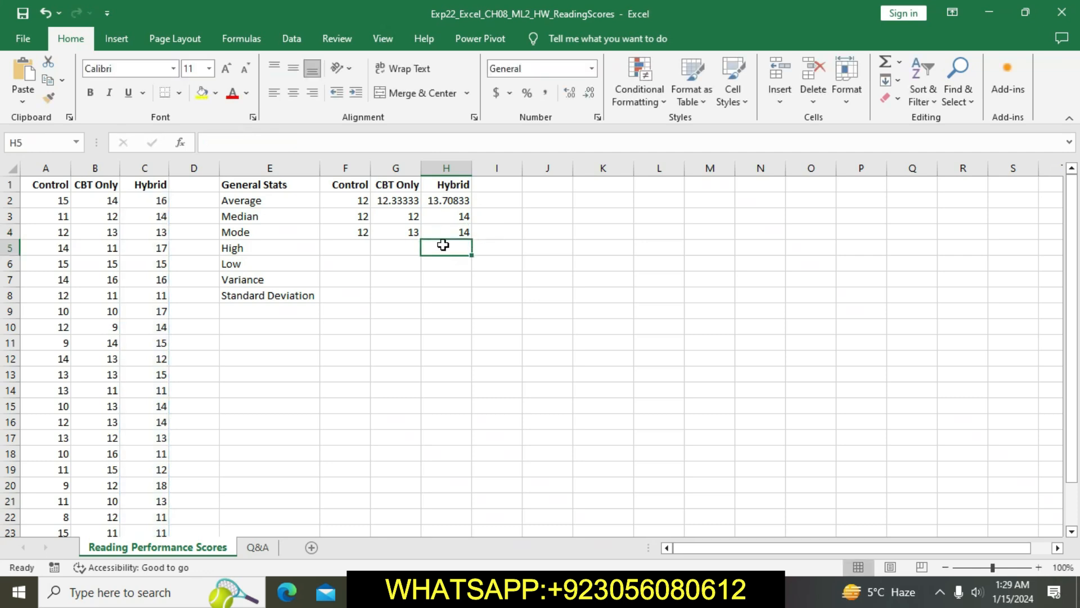
# - Switch to the Word instructions and remove the yellow highlight from the step 4 instruction
pyautogui.click(442, 592)
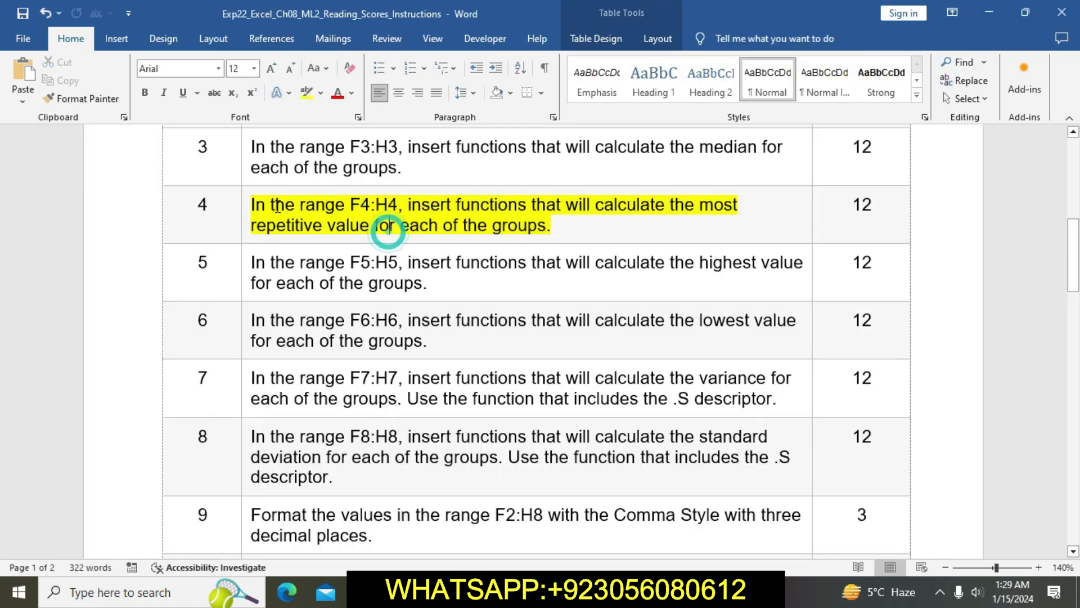
pyautogui.click(241, 206)
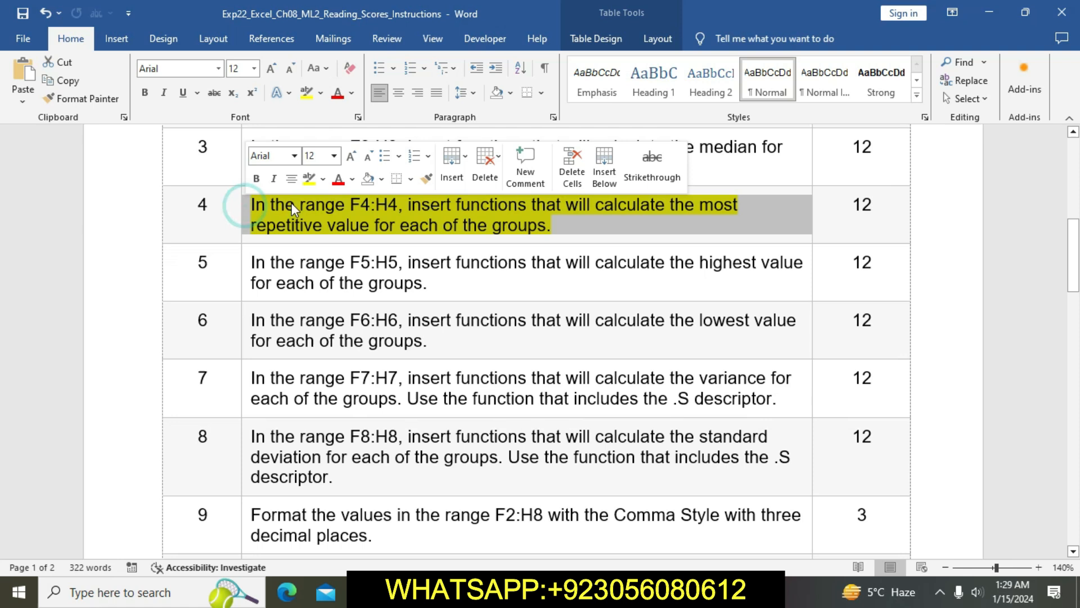
pyautogui.click(308, 178)
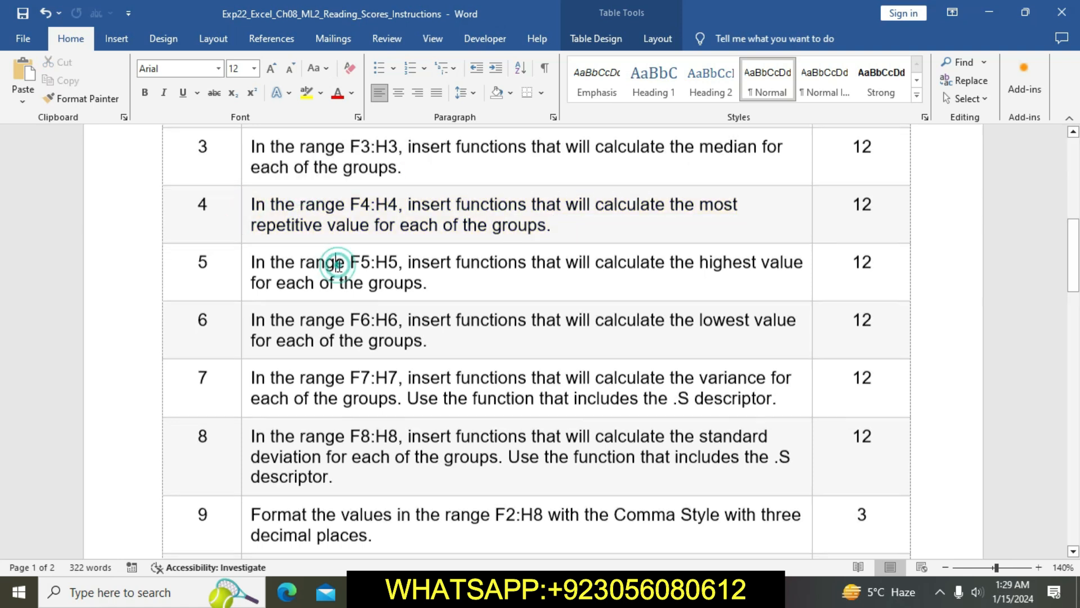
# - Highlight the step 5 instruction about the highest value in F5:H5 in yellow and select its text for reading
pyautogui.scroll(-2, 302, 260)
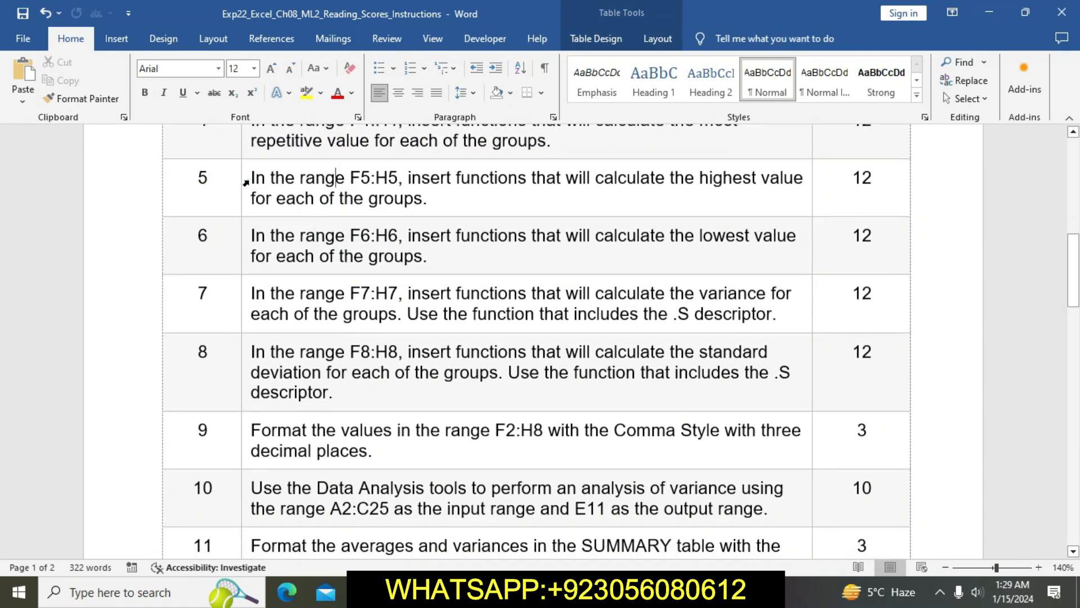
pyautogui.click(246, 185)
pyautogui.click(312, 153)
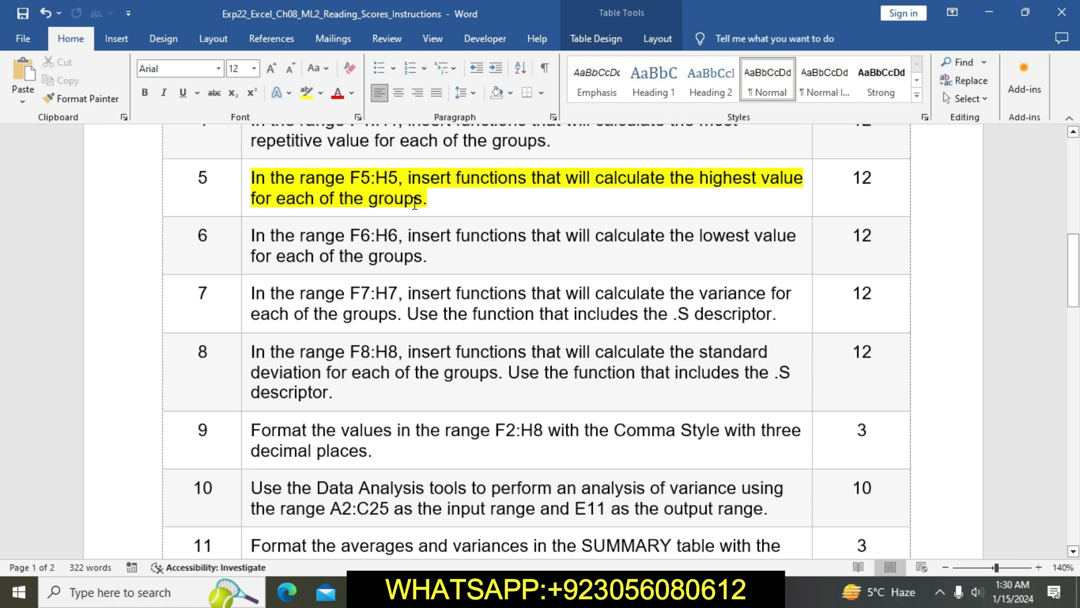
pyautogui.moveTo(252, 178); pyautogui.dragTo(429, 200)
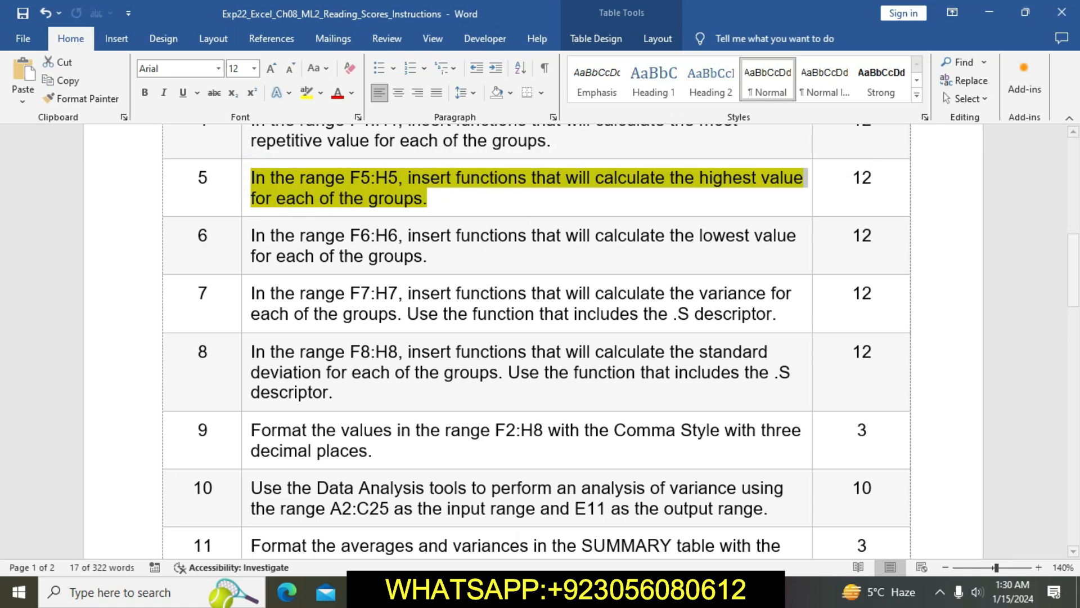
# - Switch to the Excel workbook and enter =MAX(A2:A25) in cell F5 for the Control group's highest value
pyautogui.click(525, 592)
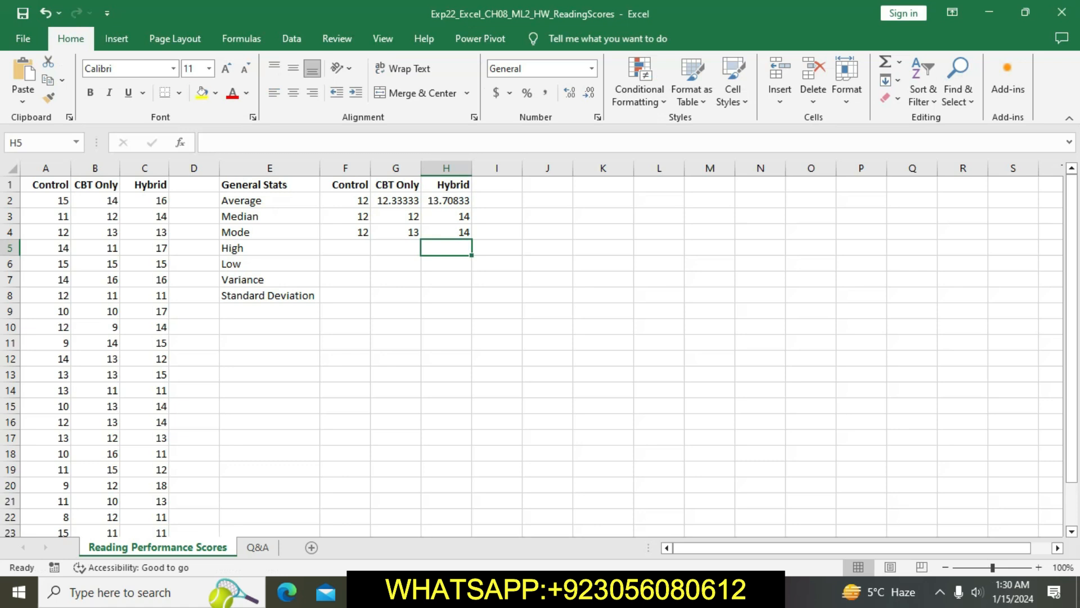
pyautogui.click(351, 246)
pyautogui.write('=')
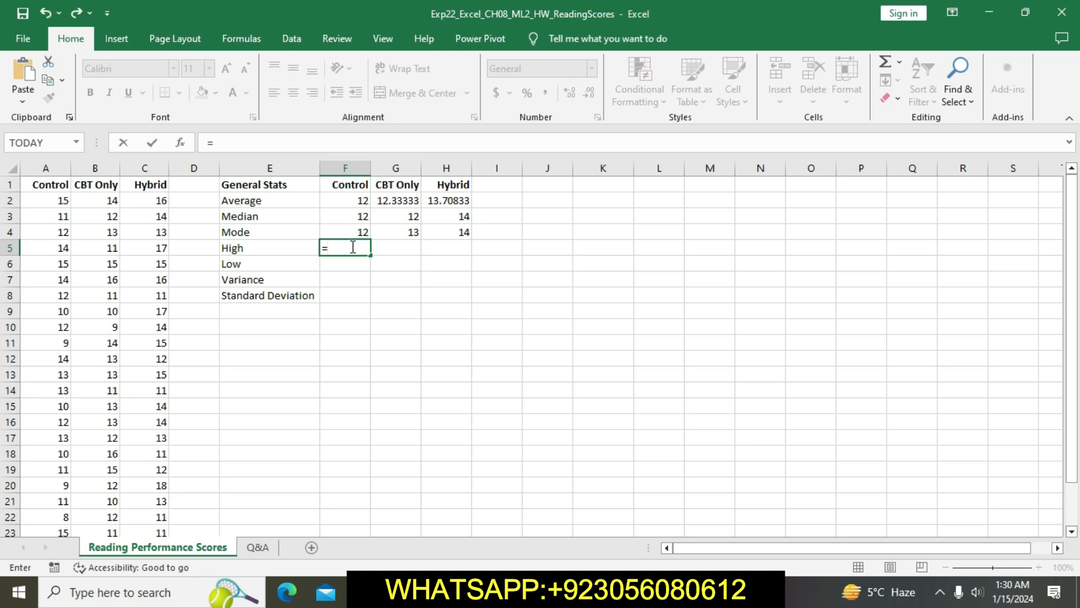
pyautogui.write('MAX')
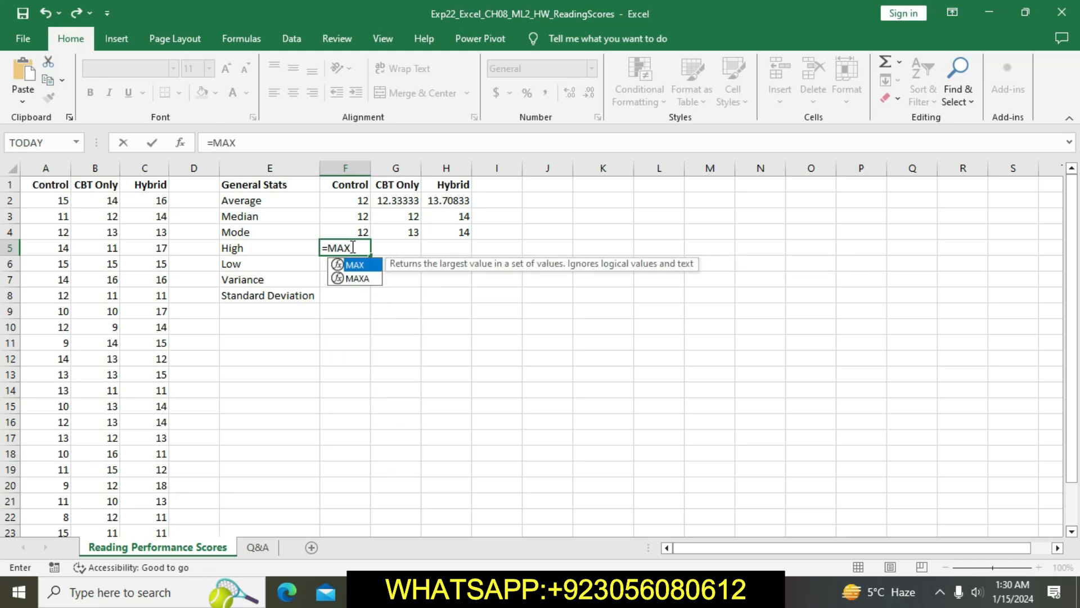
pyautogui.write('(')
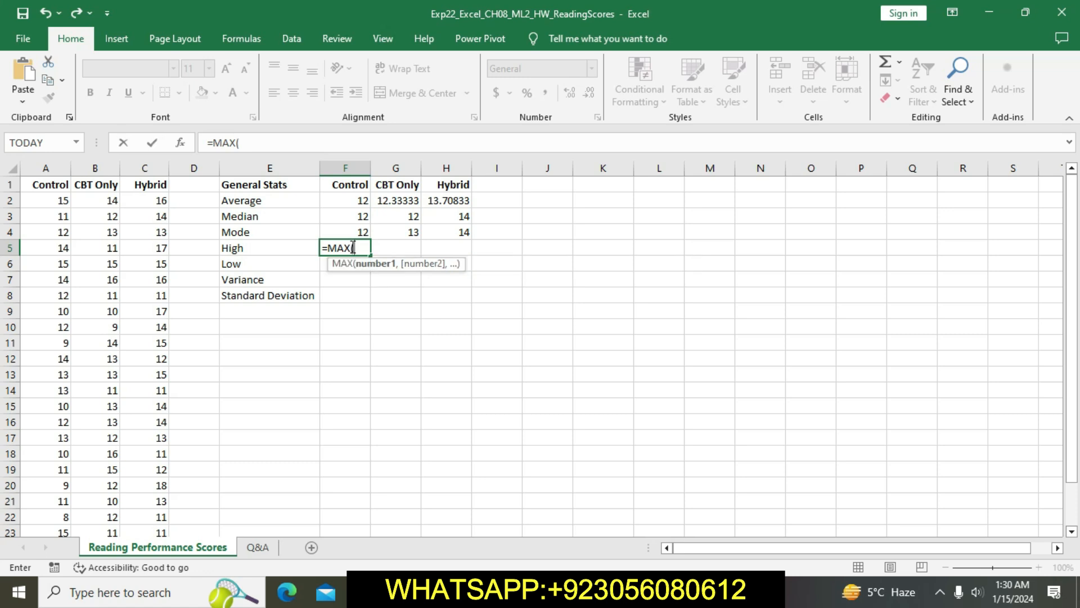
pyautogui.write('A2')
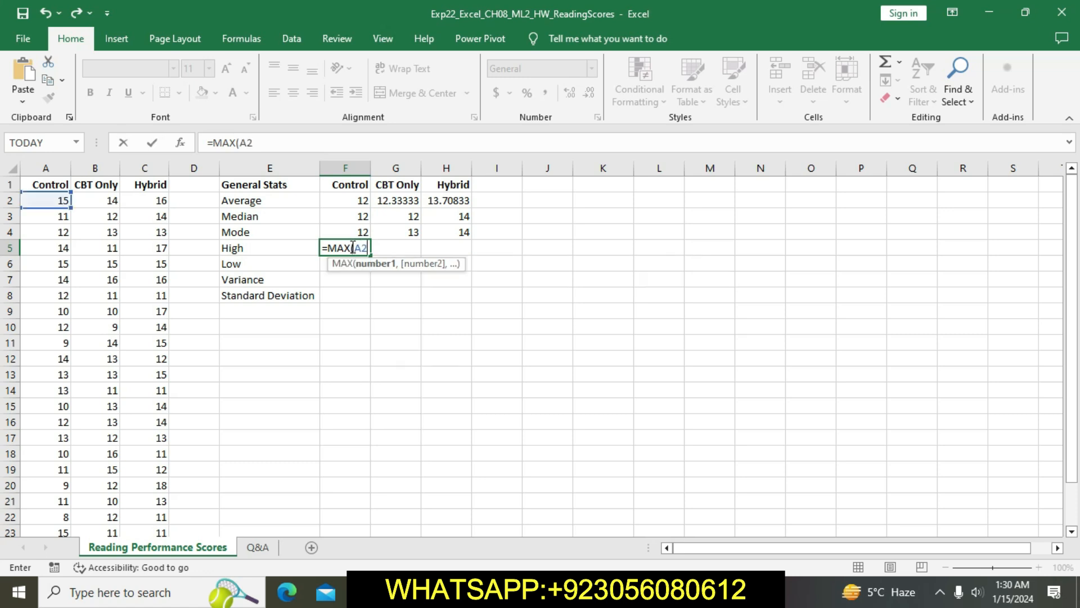
pyautogui.write(':A25)')
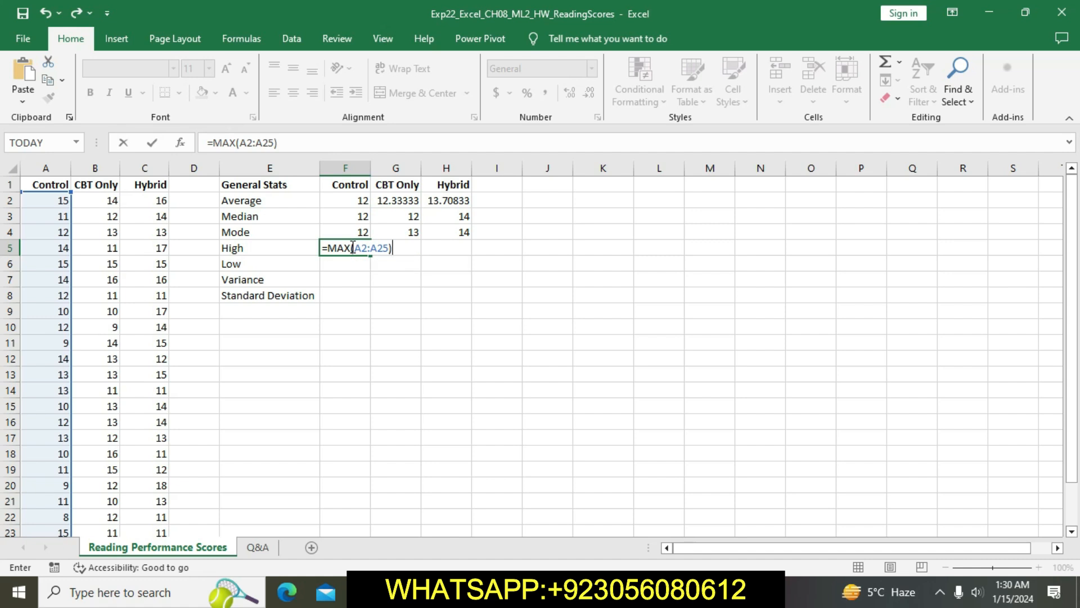
pyautogui.press('Return')
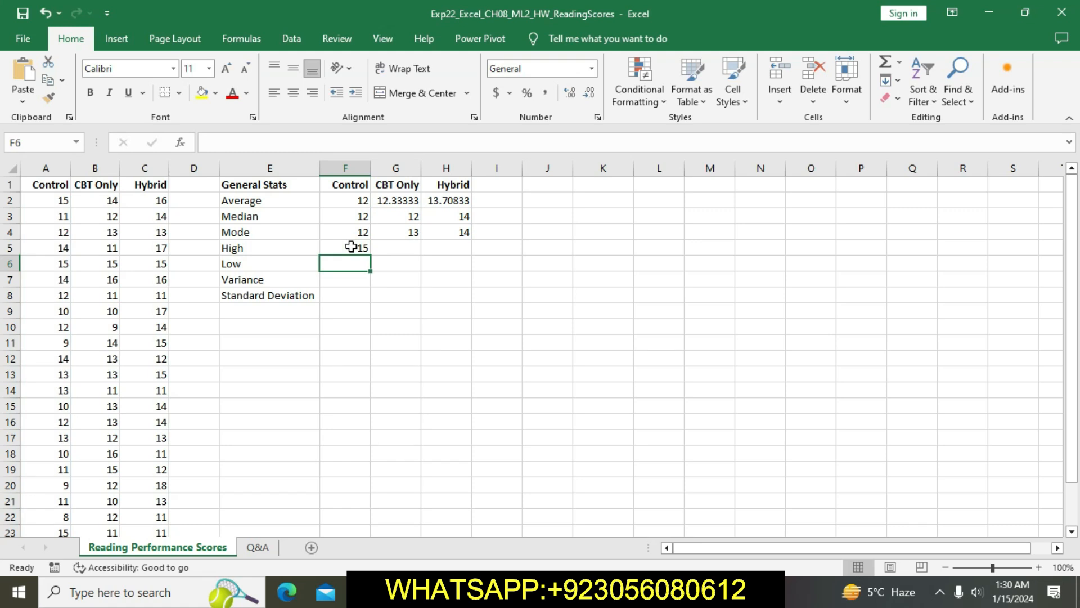
# - Enter =MAX(B2:B25) in cell G5 for the CBT Only group's highest value
pyautogui.click(404, 249)
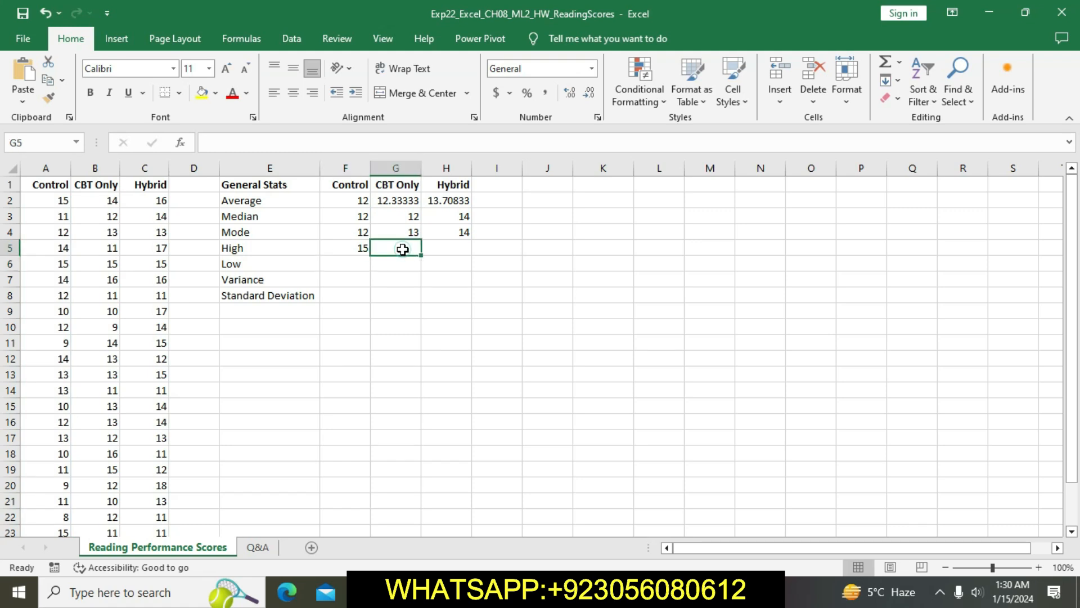
pyautogui.write('=')
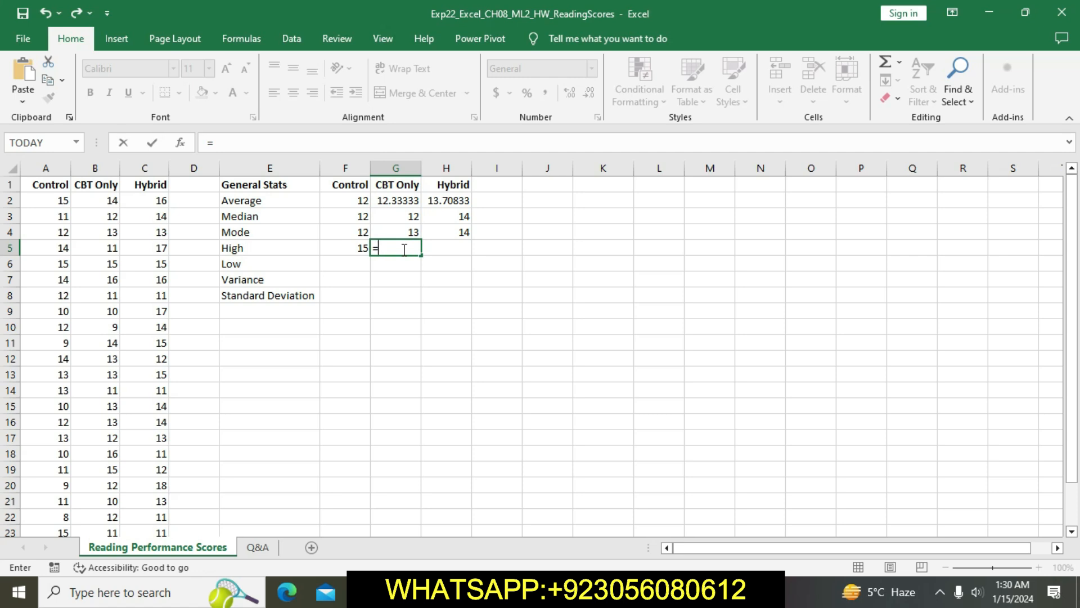
pyautogui.write('MAX')
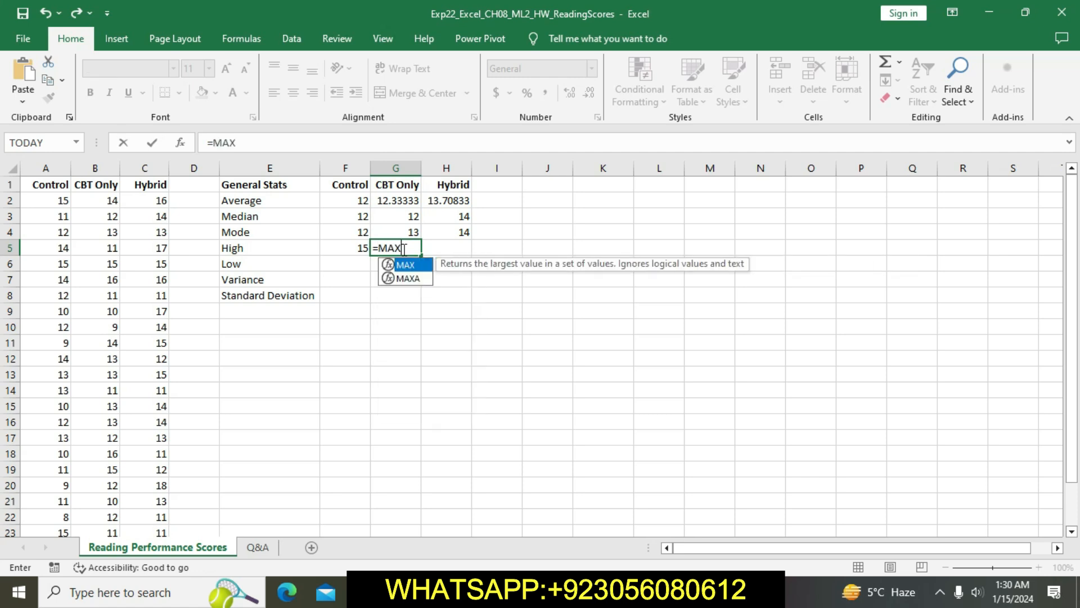
pyautogui.write('(')
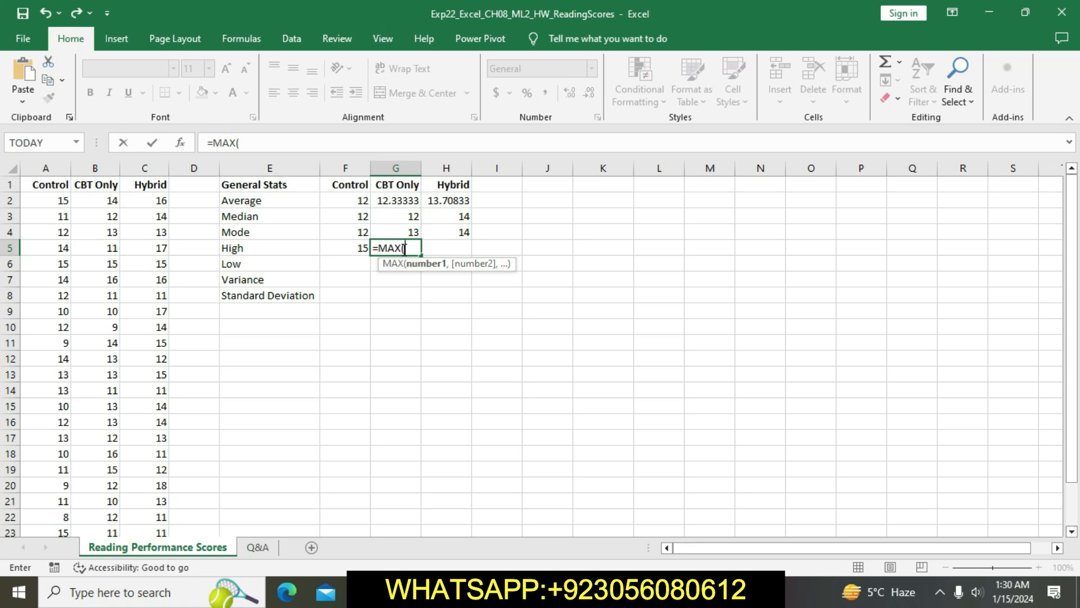
pyautogui.write('B2')
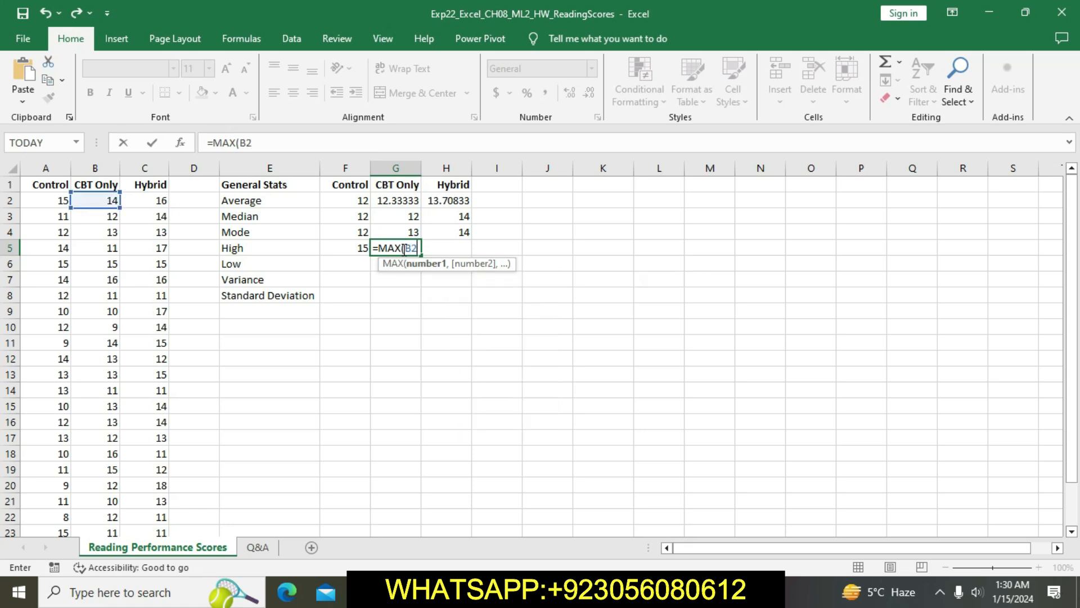
pyautogui.write(':B25')
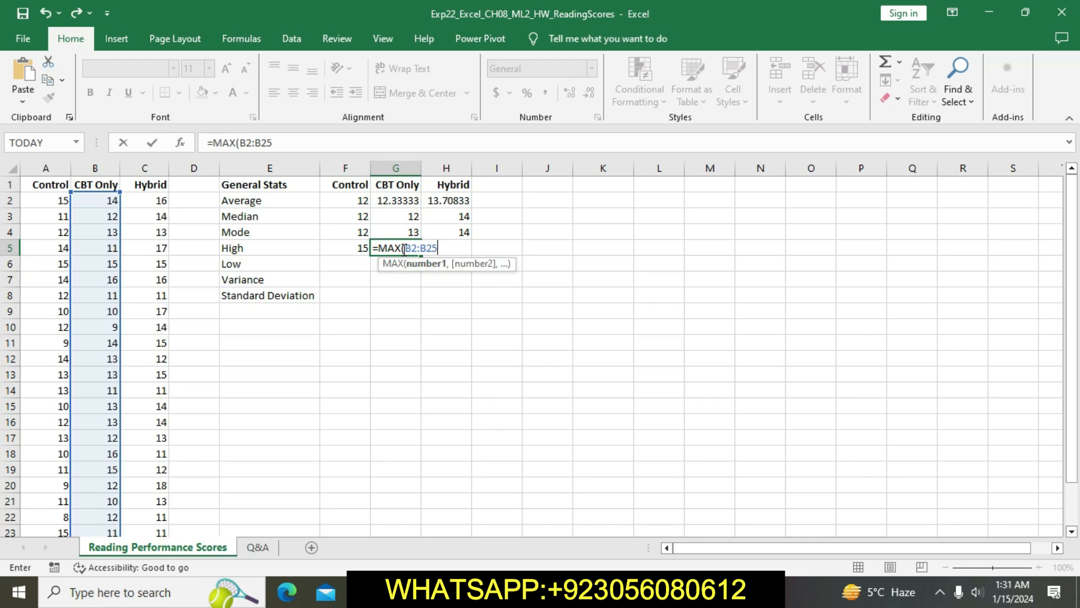
pyautogui.write(')')
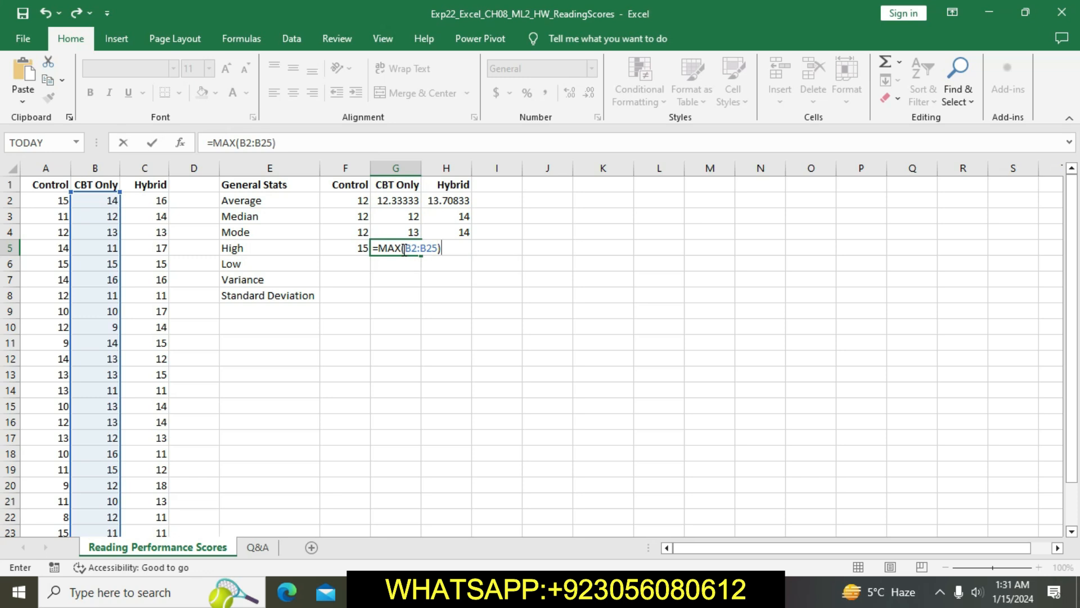
pyautogui.press('Return')
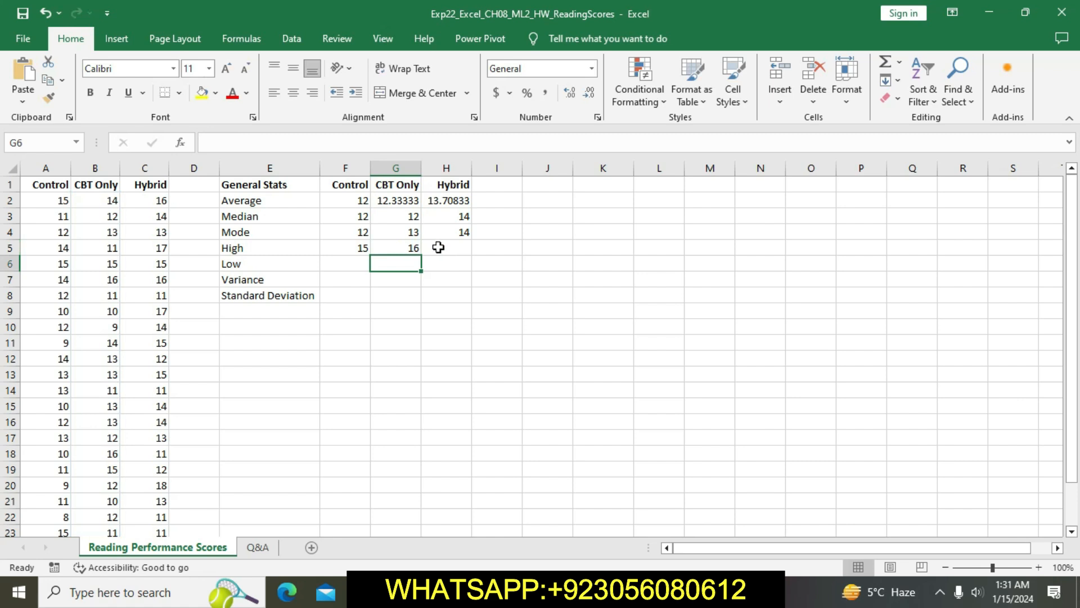
# - Enter =MAX(C2:C25) in cell H5 for the Hybrid group's highest value
pyautogui.click(442, 246)
pyautogui.write('=')
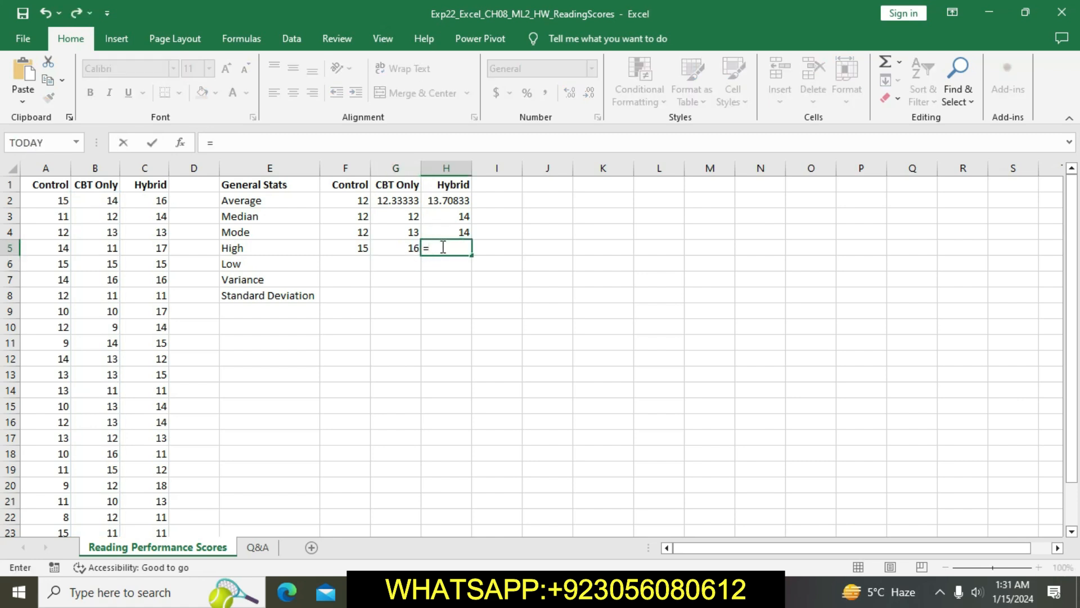
pyautogui.write('MAX')
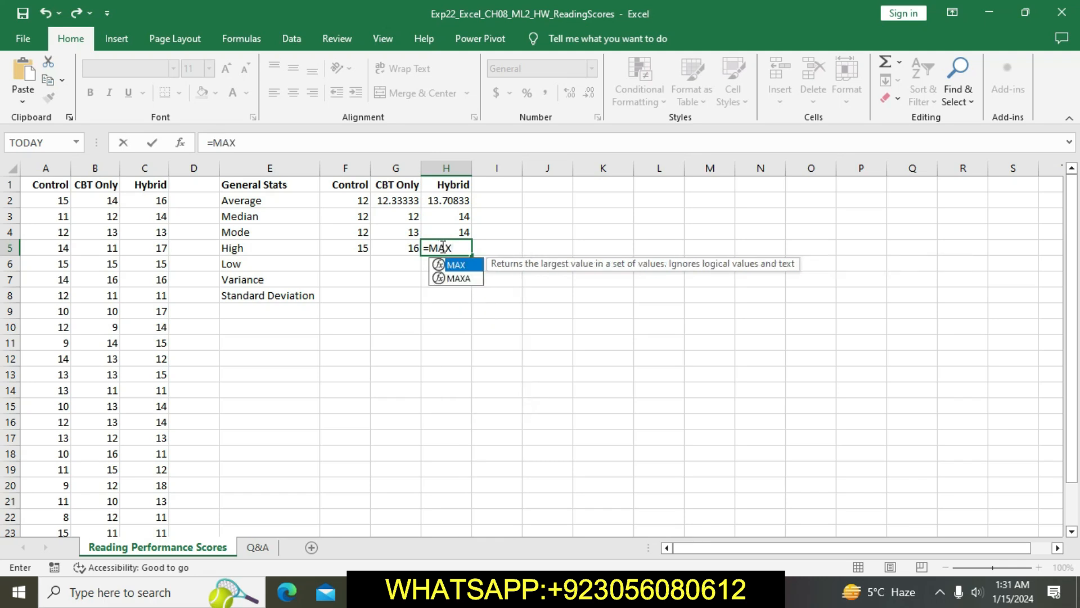
pyautogui.write('(')
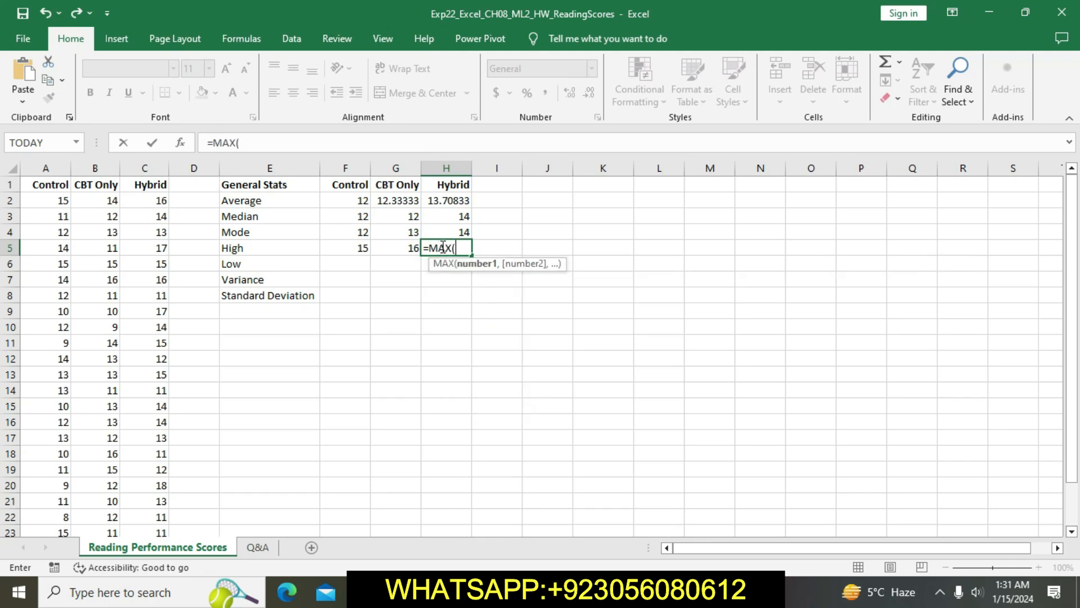
pyautogui.write('C')
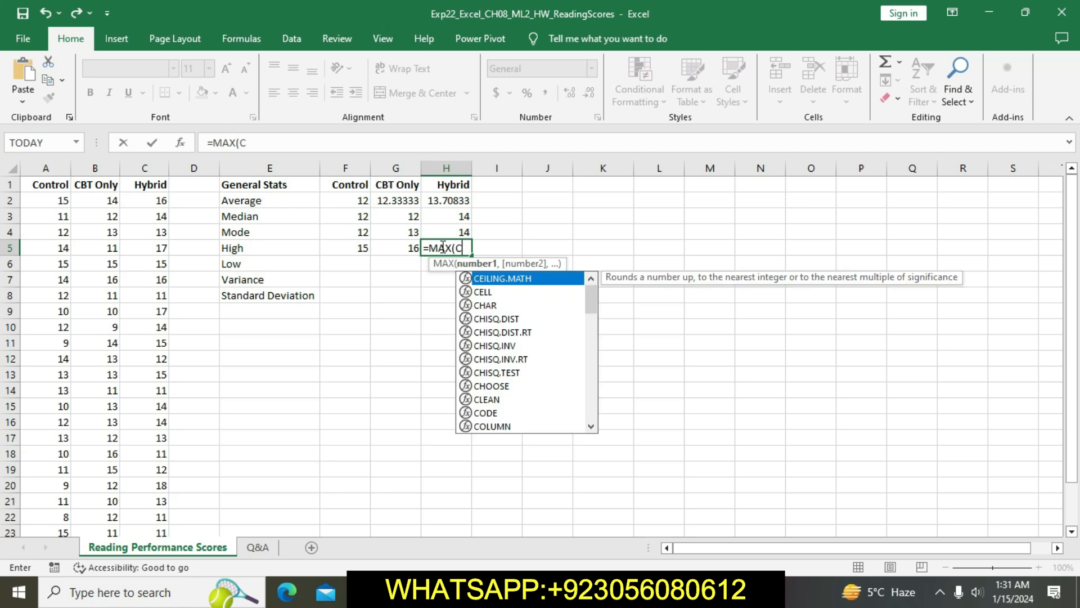
pyautogui.write('2;')
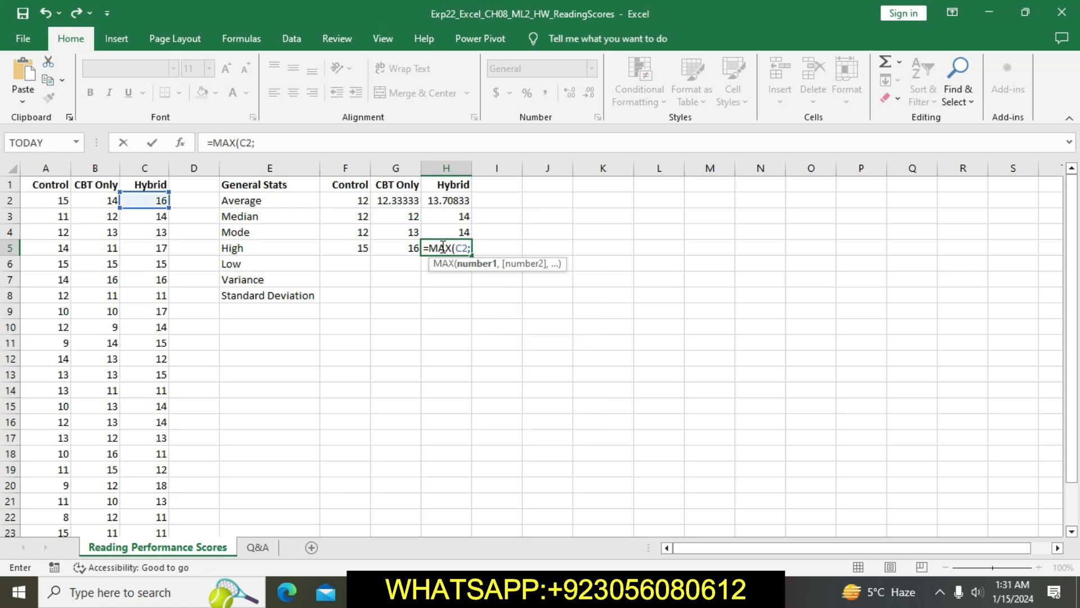
pyautogui.press('BackSpace')
pyautogui.write(':C25')
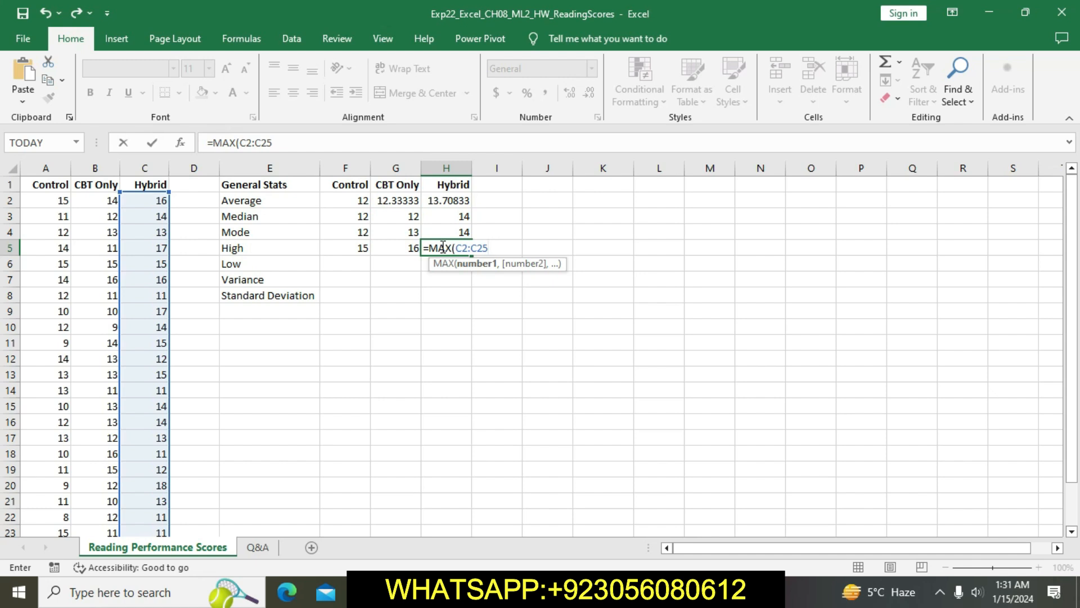
pyautogui.write(')')
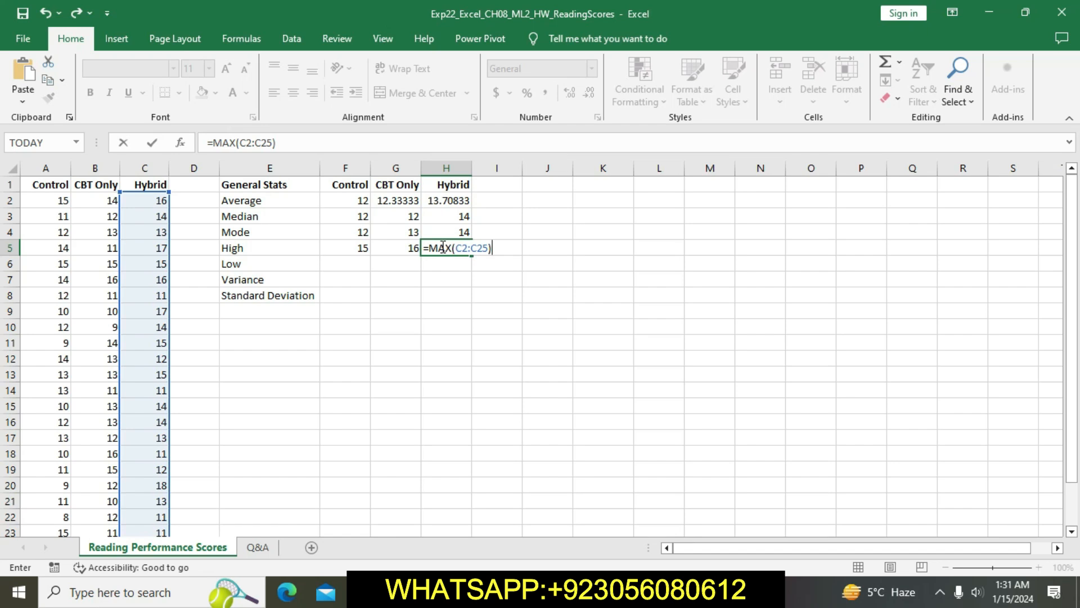
pyautogui.press('Return')
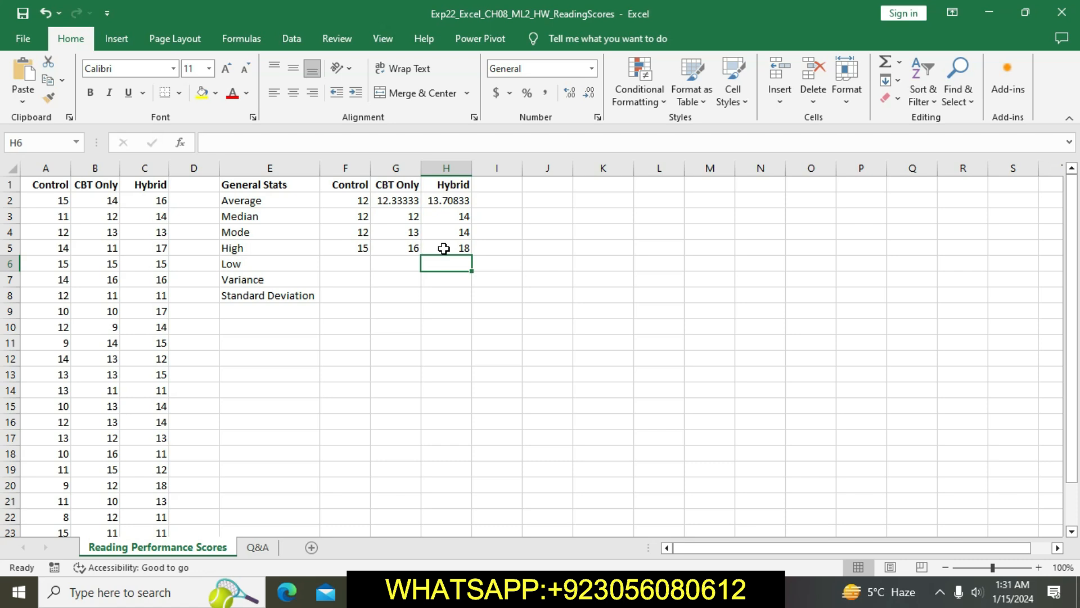
# - Switch to the Word instructions and remove the yellow highlight from the step 5 instruction
pyautogui.click(439, 592)
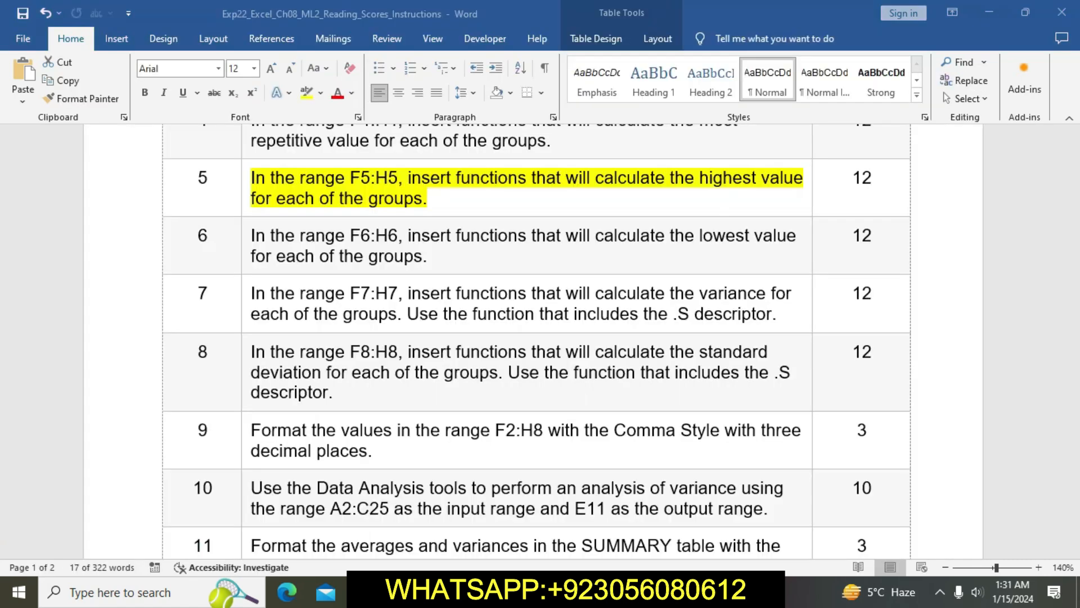
pyautogui.click(431, 203)
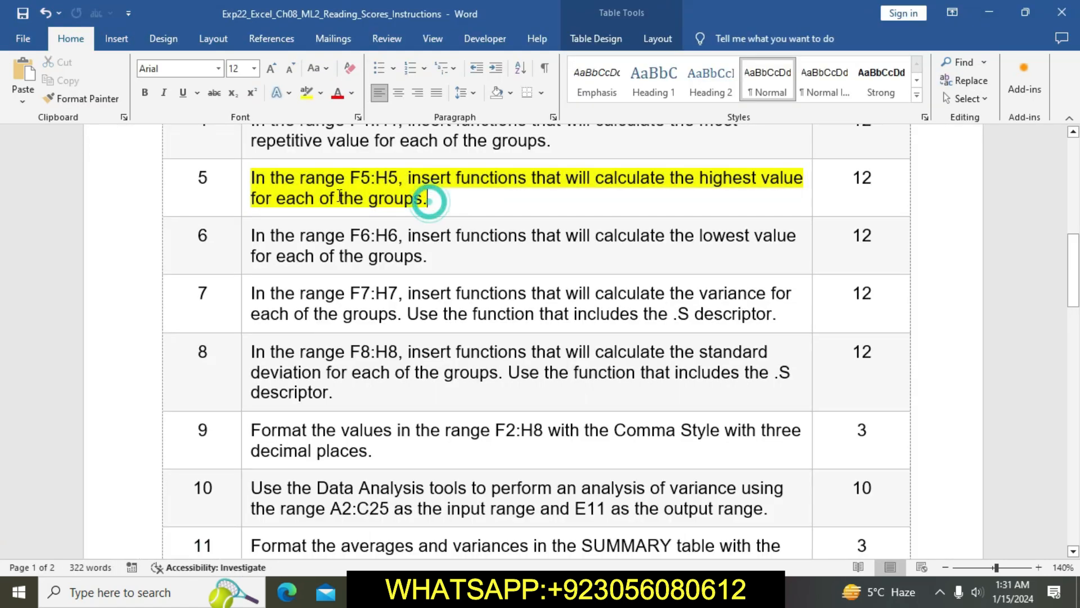
pyautogui.click(245, 184)
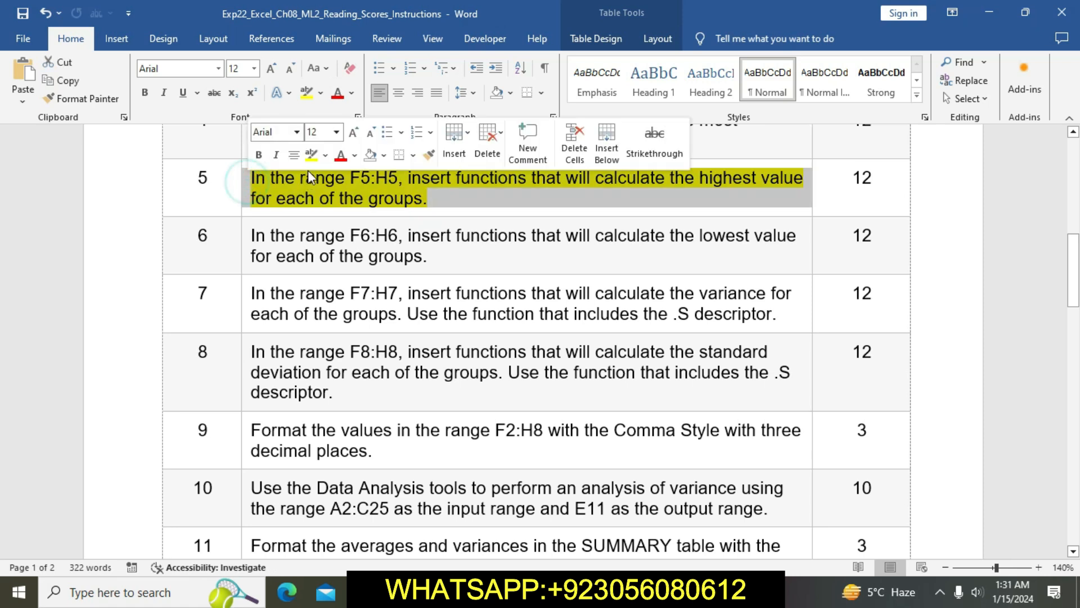
pyautogui.click(308, 155)
pyautogui.click(339, 253)
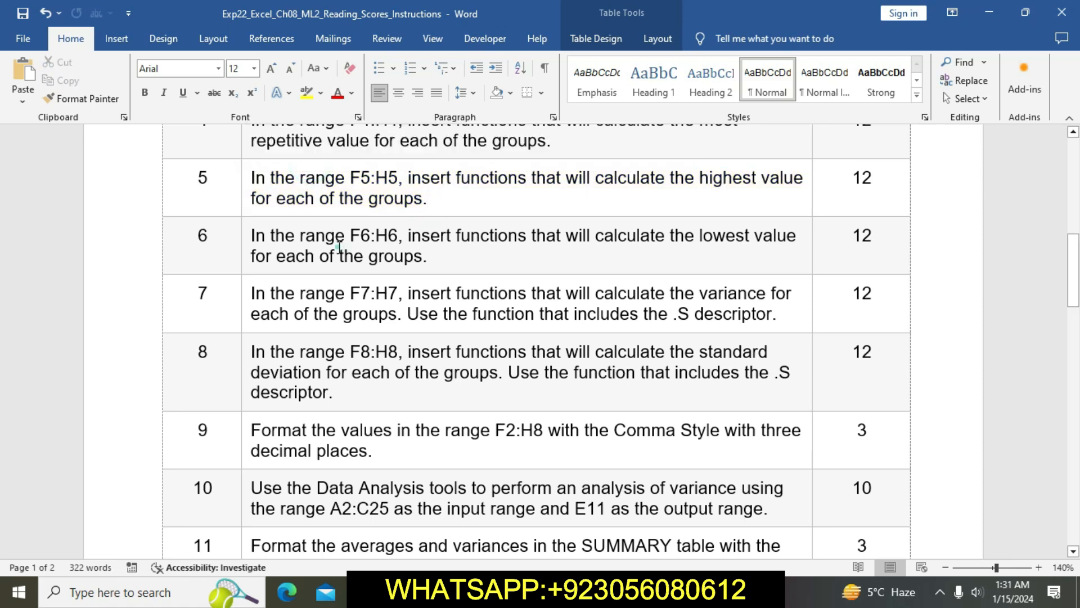
# - Highlight the step 6 instruction about the lowest value in F6:H6 in yellow and select its text for reading
pyautogui.click(239, 235)
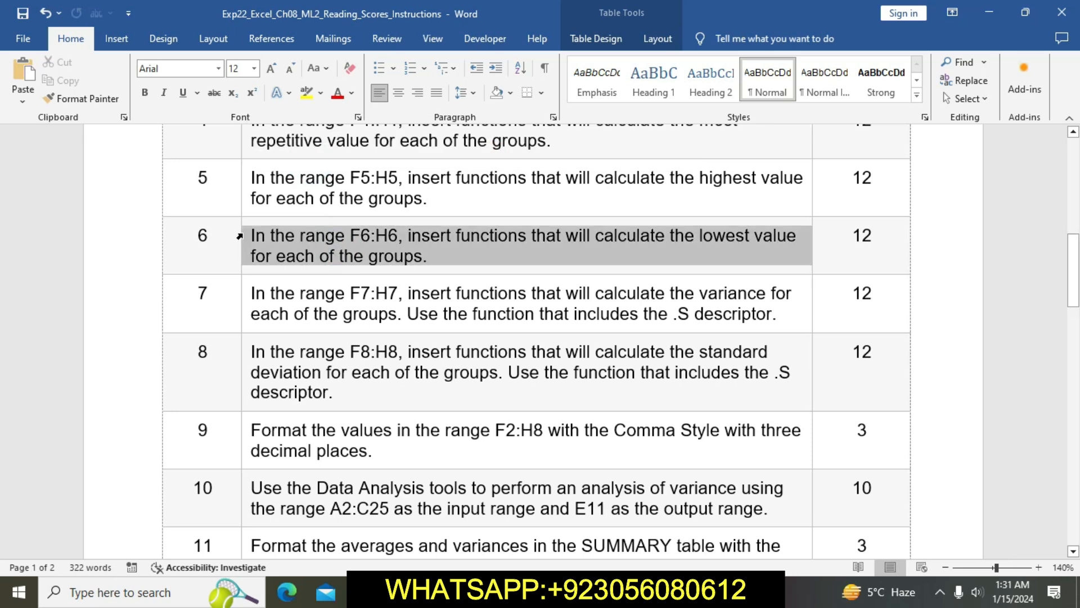
pyautogui.click(305, 212)
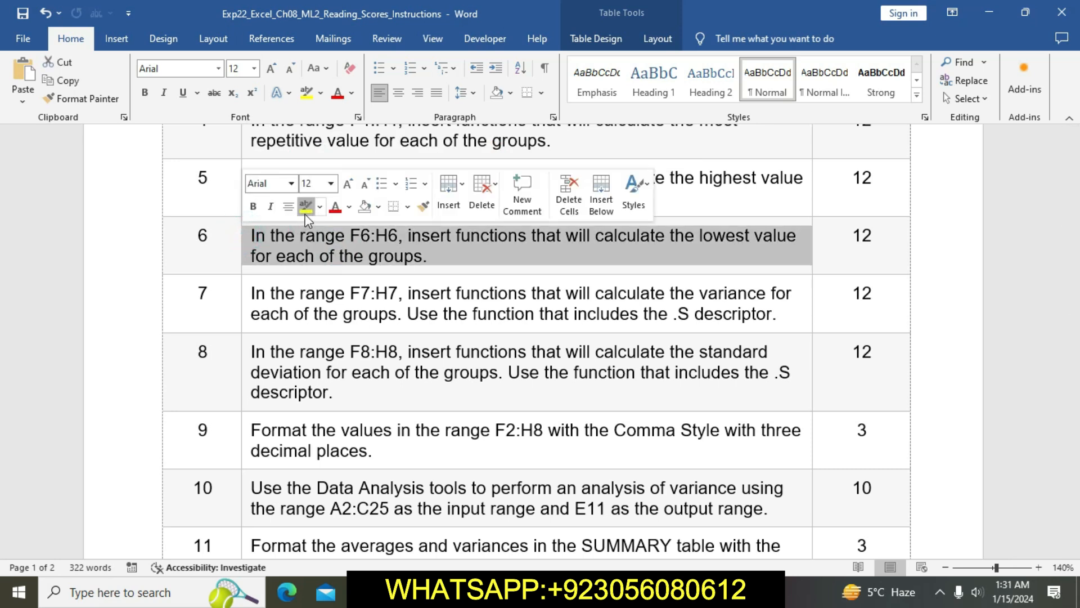
pyautogui.click(335, 251)
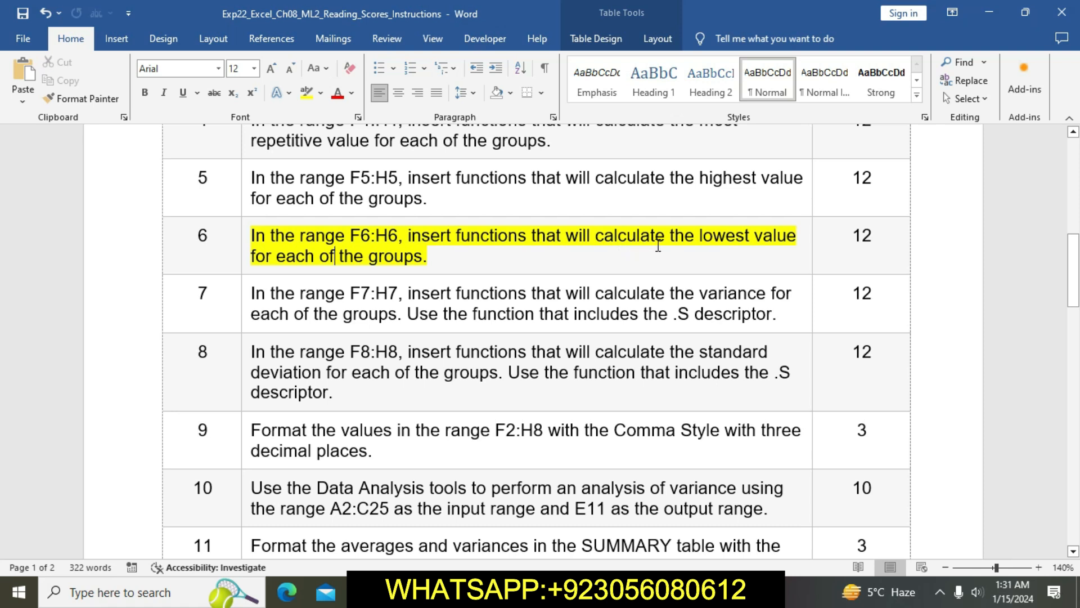
pyautogui.click(335, 264)
pyautogui.moveTo(251, 235); pyautogui.dragTo(428, 256)
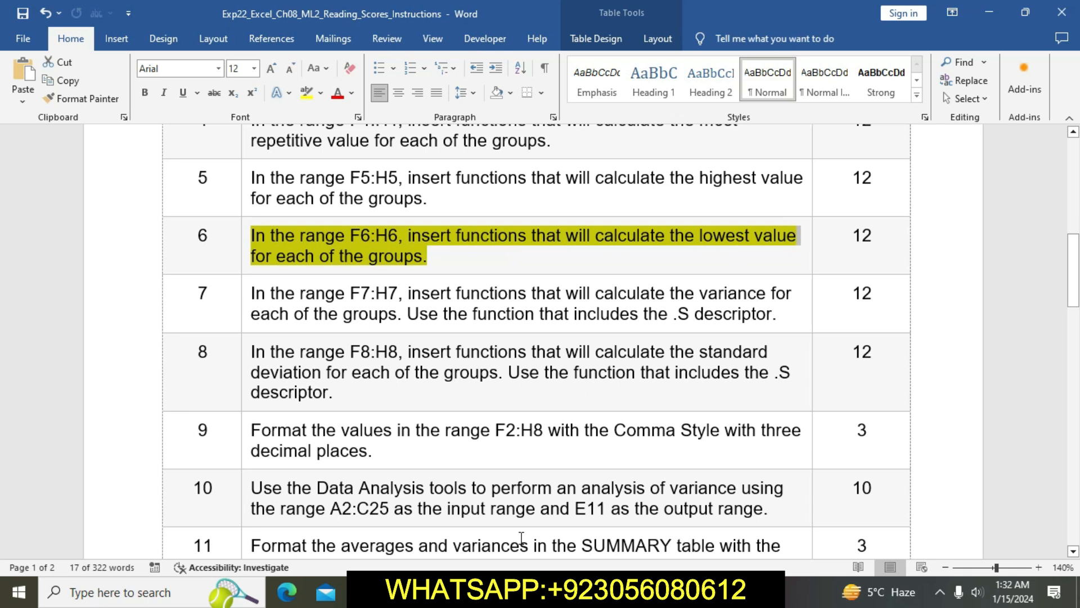
# - Switch to the Excel workbook and enter =MIN(A2:A25) in cell F6 for the Control group's lowest value
pyautogui.click(498, 592)
pyautogui.click(357, 269)
pyautogui.write('=')
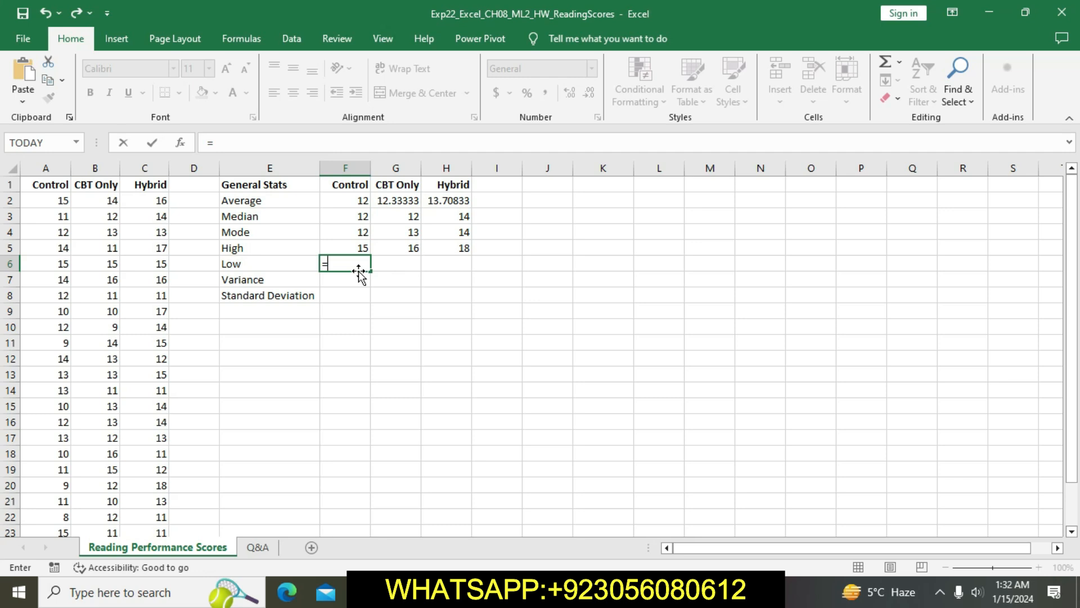
pyautogui.write('MIN')
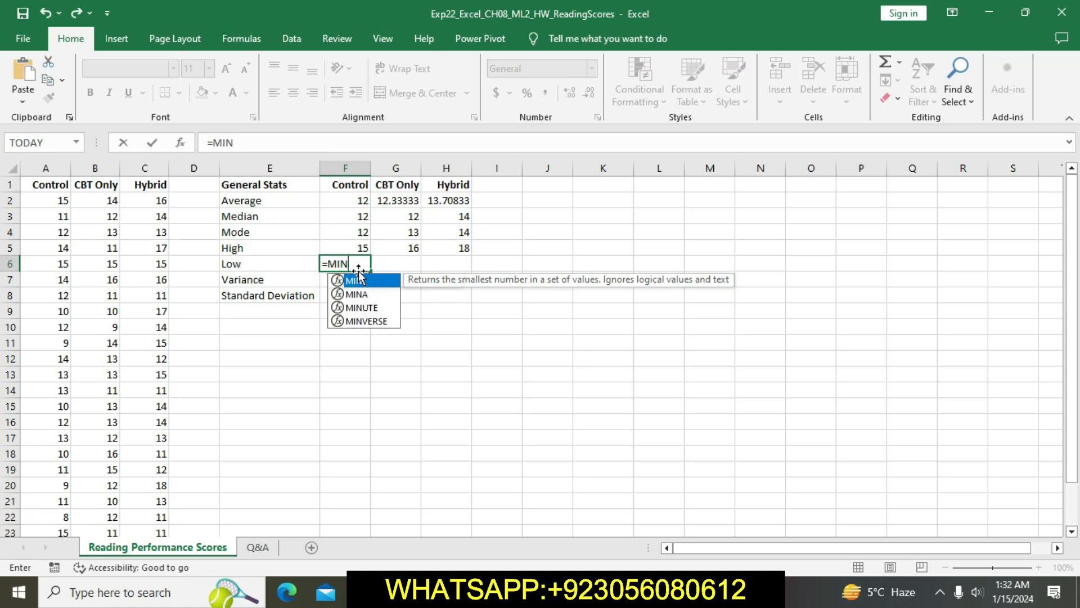
pyautogui.write('(')
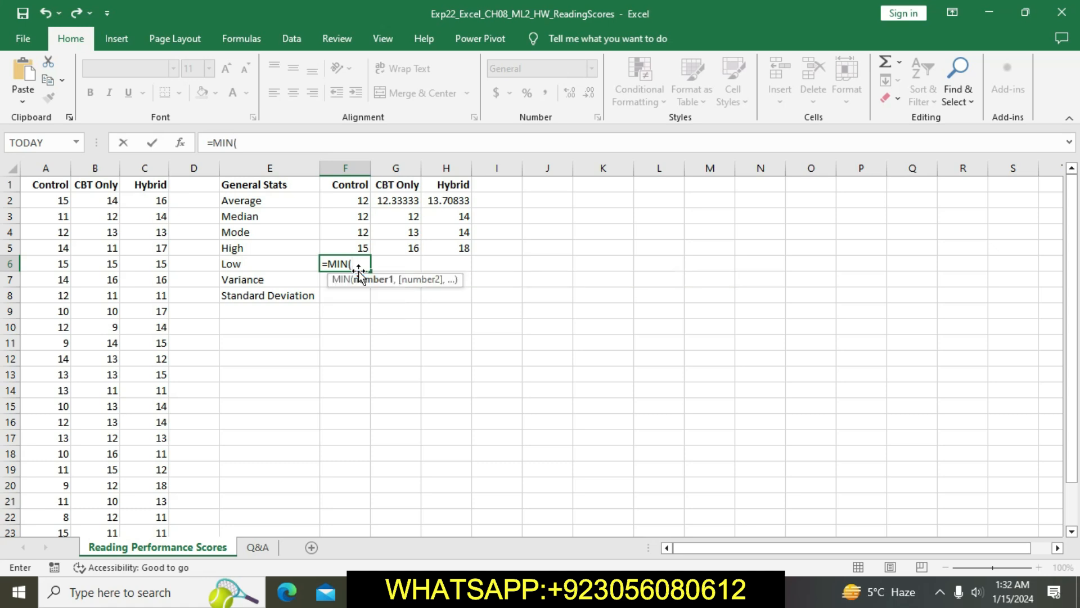
pyautogui.write('A2')
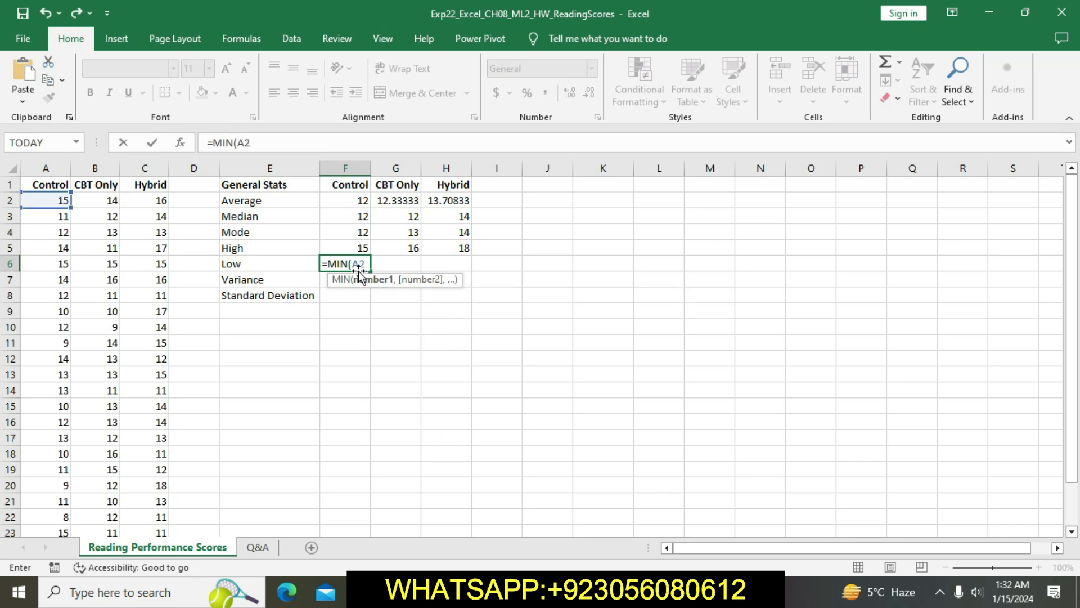
pyautogui.write(':A25')
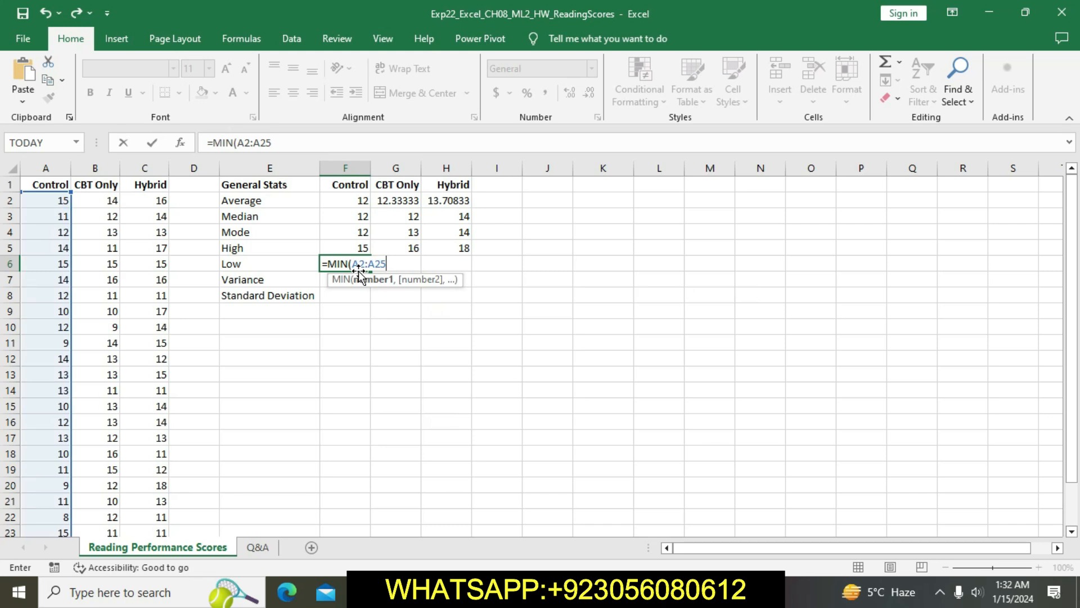
pyautogui.write(')')
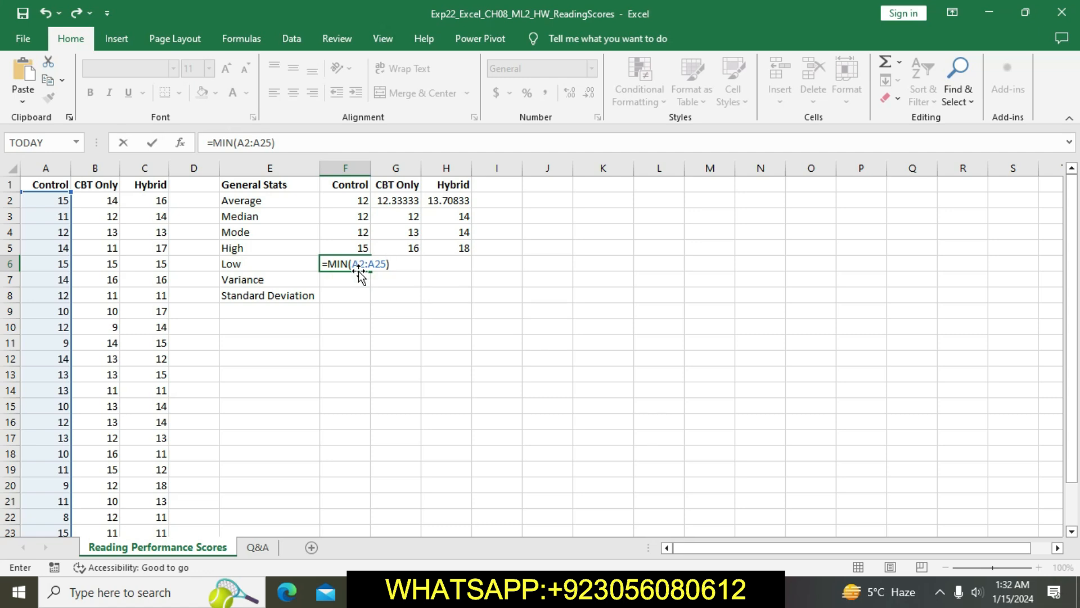
pyautogui.press('Return')
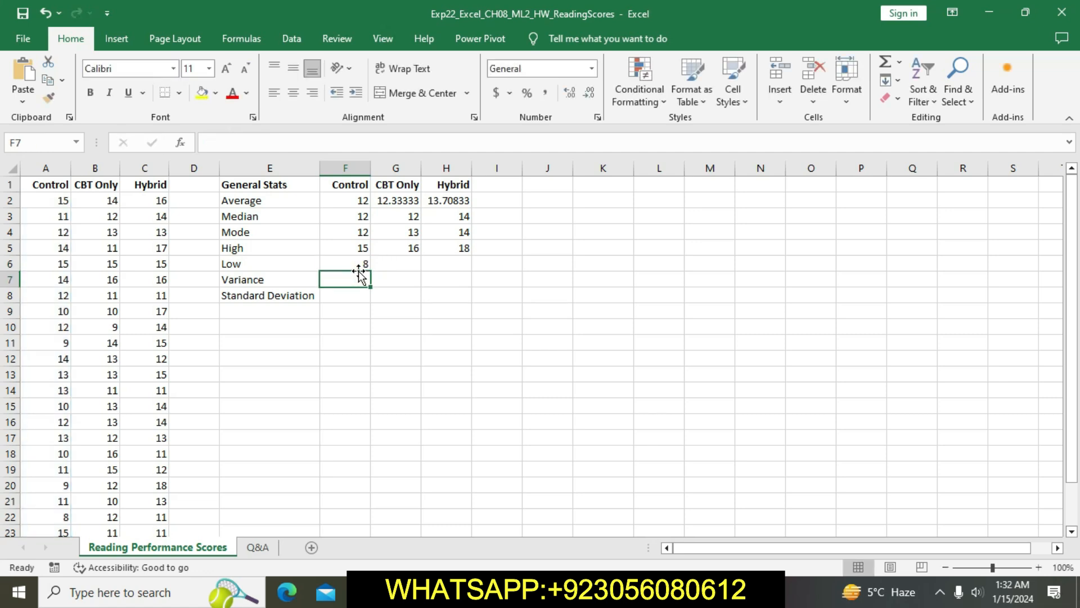
# - Enter =MIN(B2:B25) in cell G6 for the CBT Only group's lowest value
pyautogui.click(394, 265)
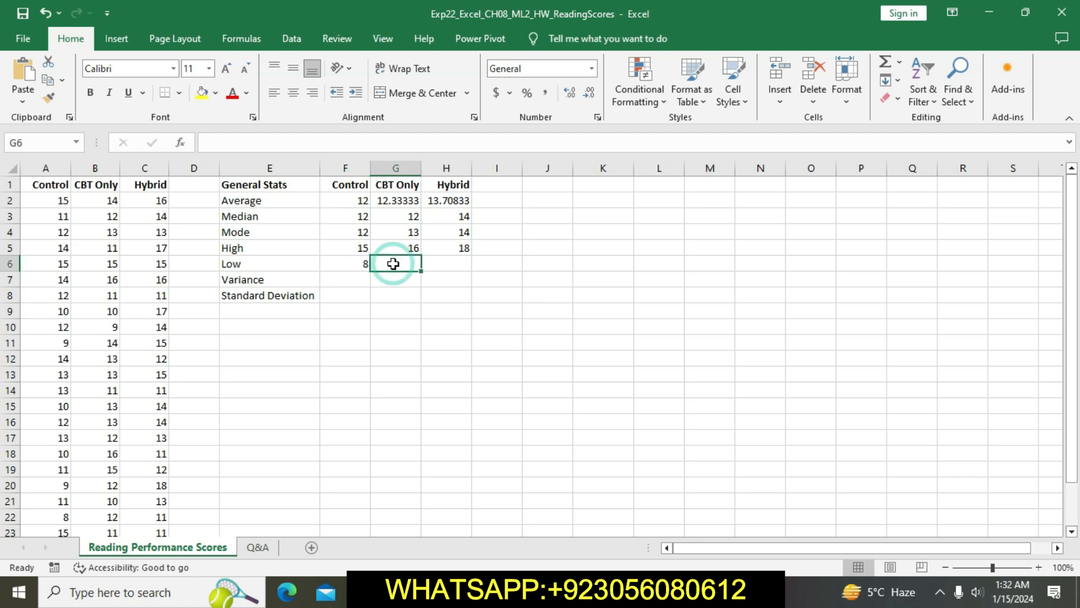
pyautogui.write('=MI')
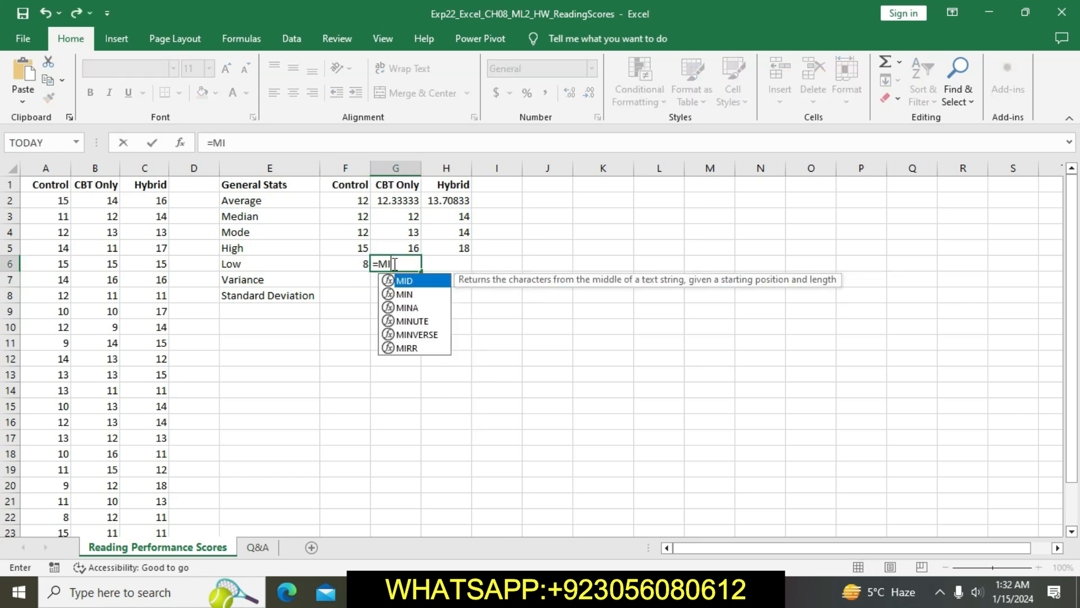
pyautogui.write('N(')
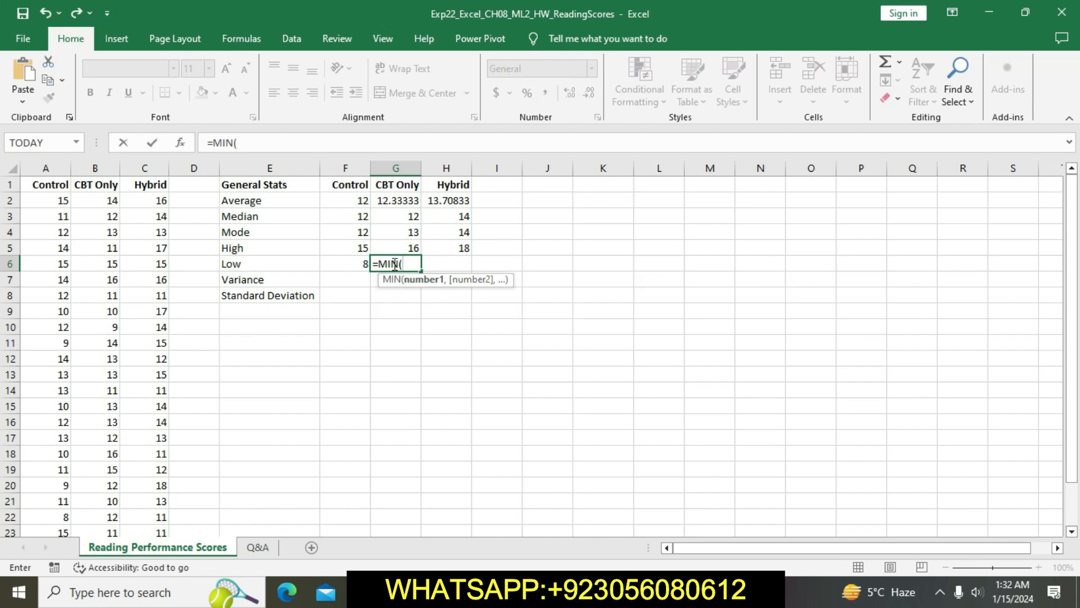
pyautogui.write('B2:B25')
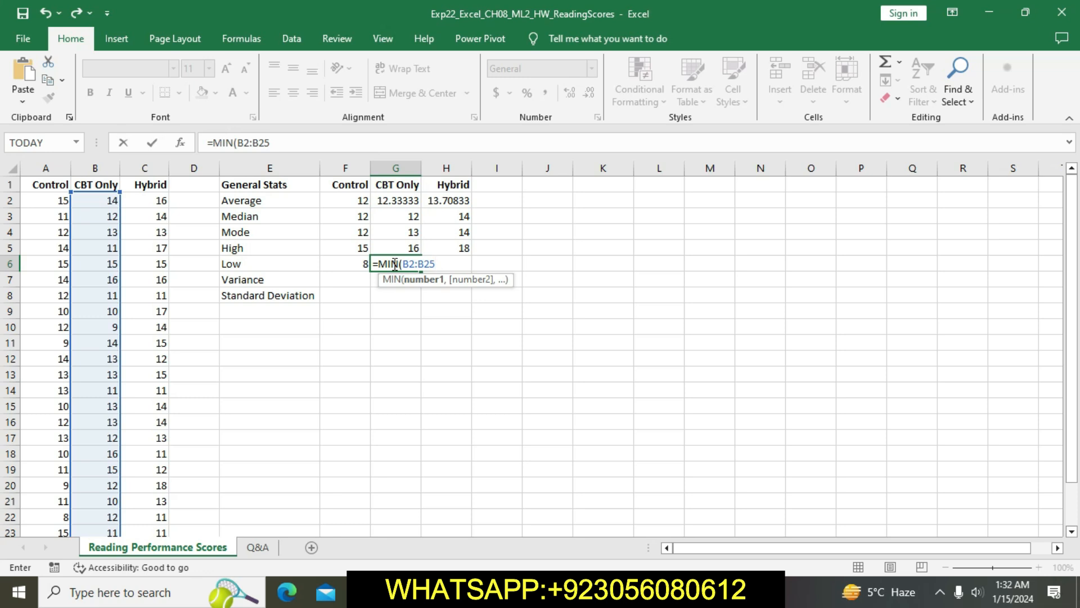
pyautogui.write(')')
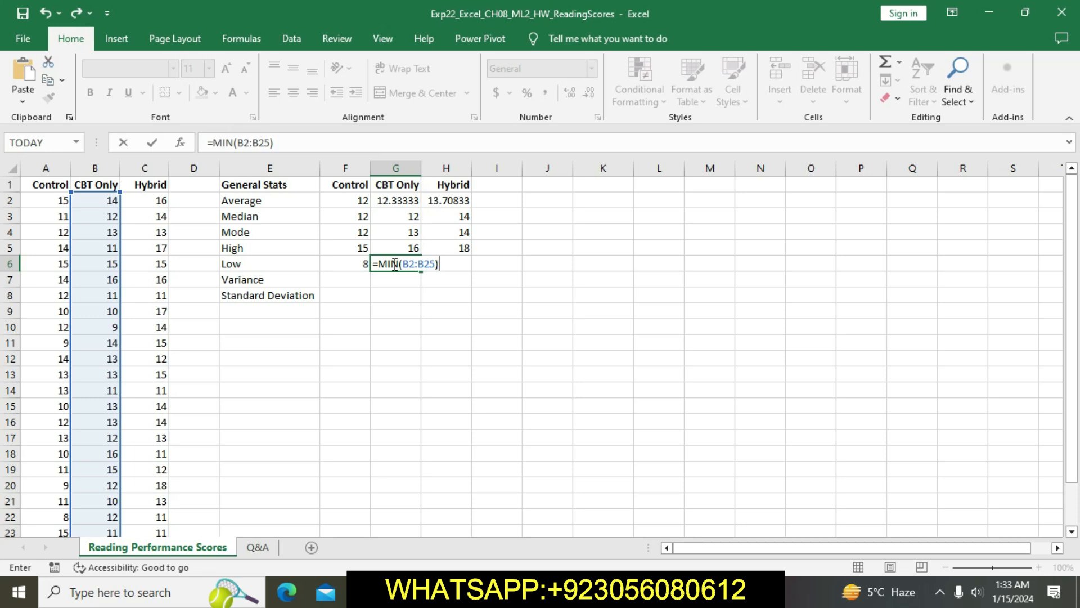
pyautogui.press('Return')
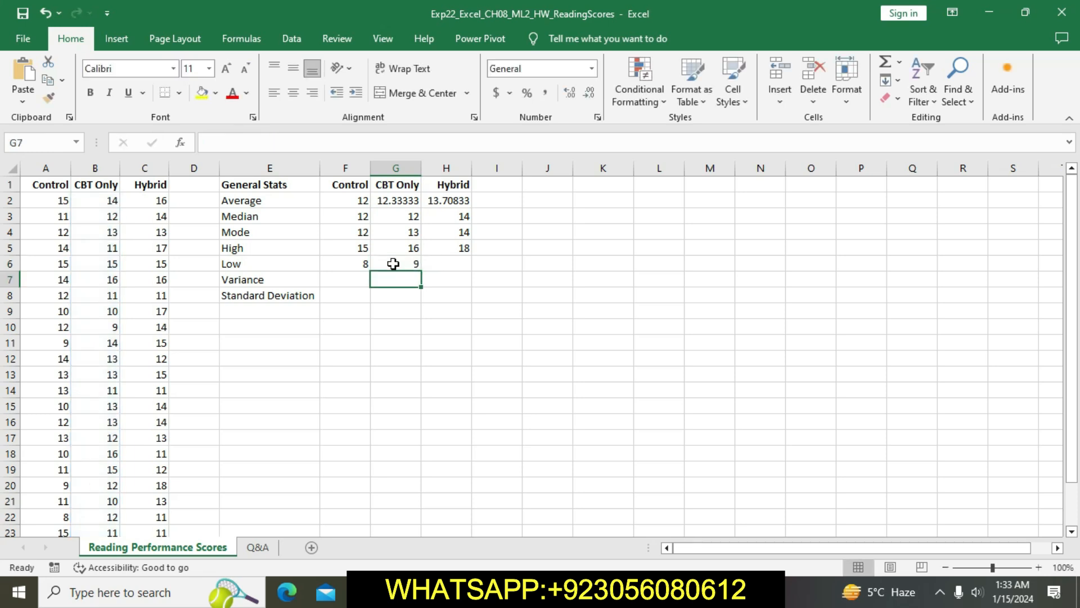
# - Enter =MIN(C2:C25) in cell H6 for the Hybrid group's lowest value
pyautogui.click(458, 265)
pyautogui.write('=')
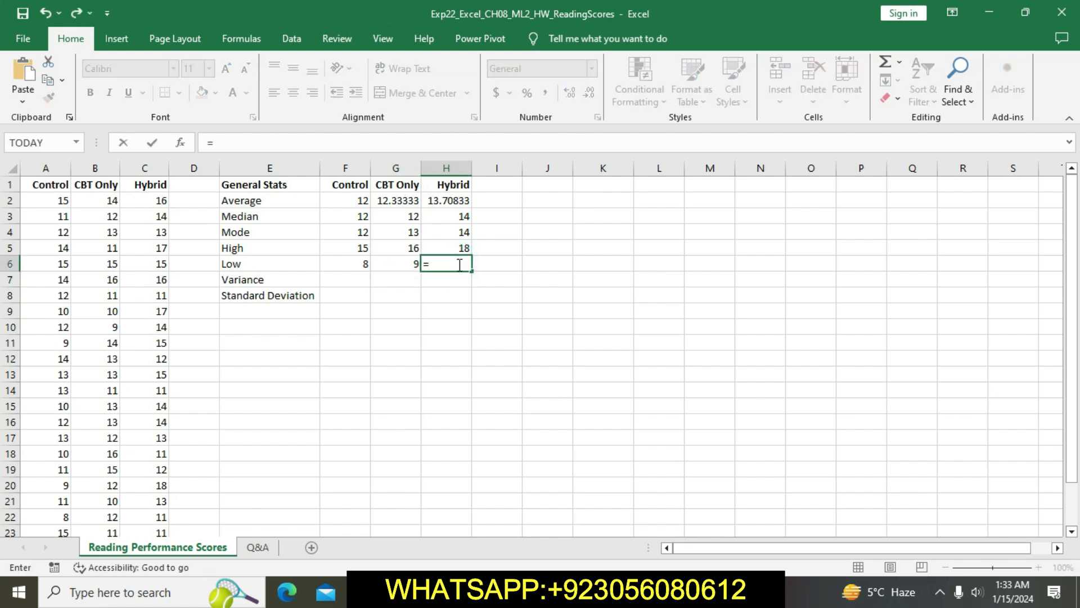
pyautogui.write('MIN(')
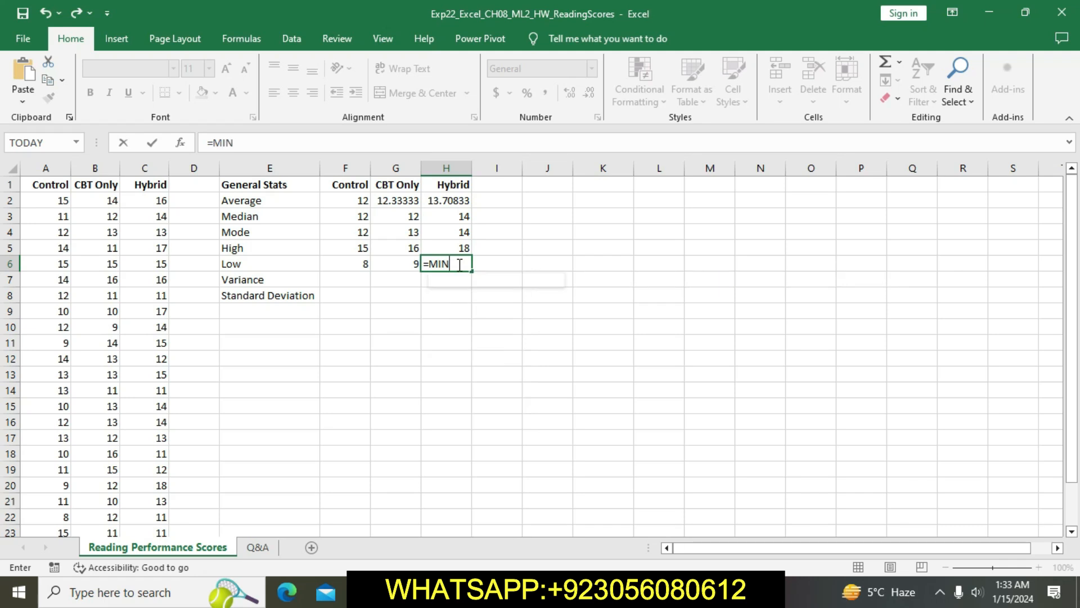
pyautogui.write('C2')
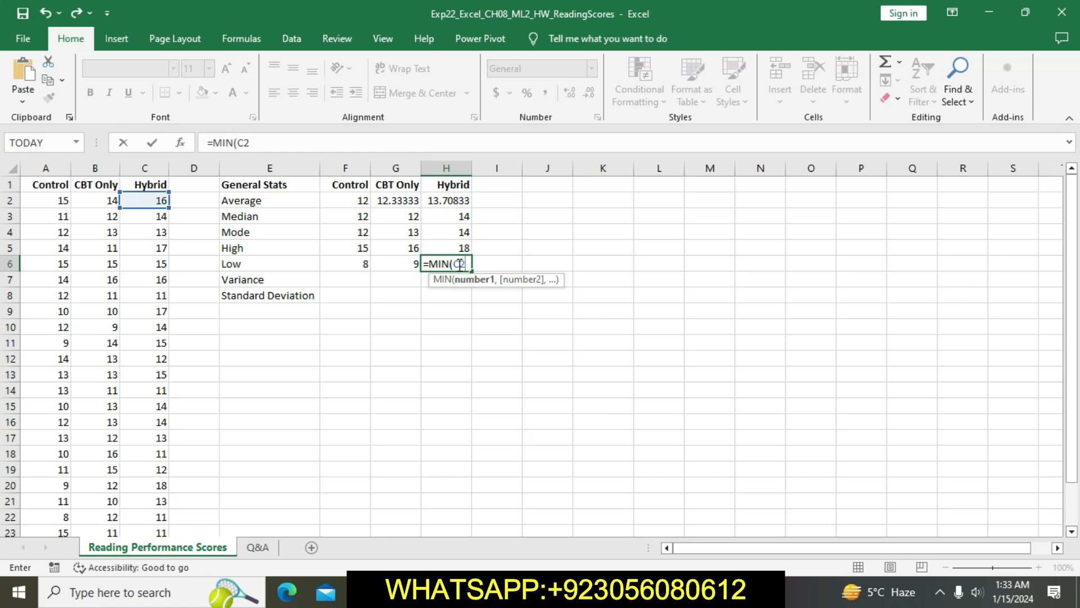
pyautogui.write(':C25')
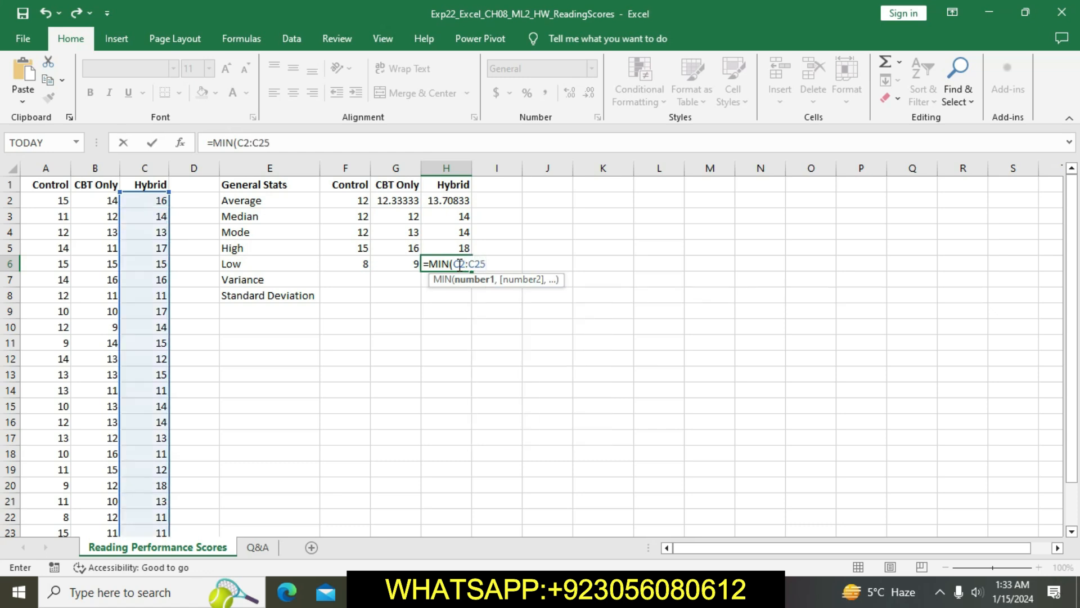
pyautogui.write(')')
pyautogui.press('Return')
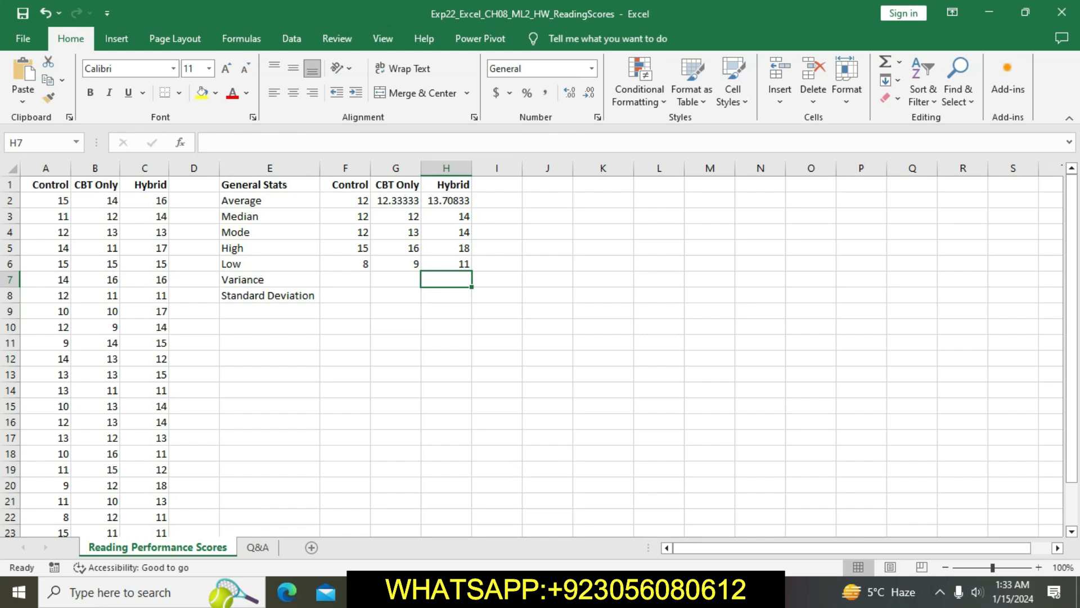
# - Switch to the Word instructions and remove the yellow highlight from the step 6 instruction
pyautogui.click(521, 592)
pyautogui.tripleClick(342, 259)
pyautogui.click(342, 260)
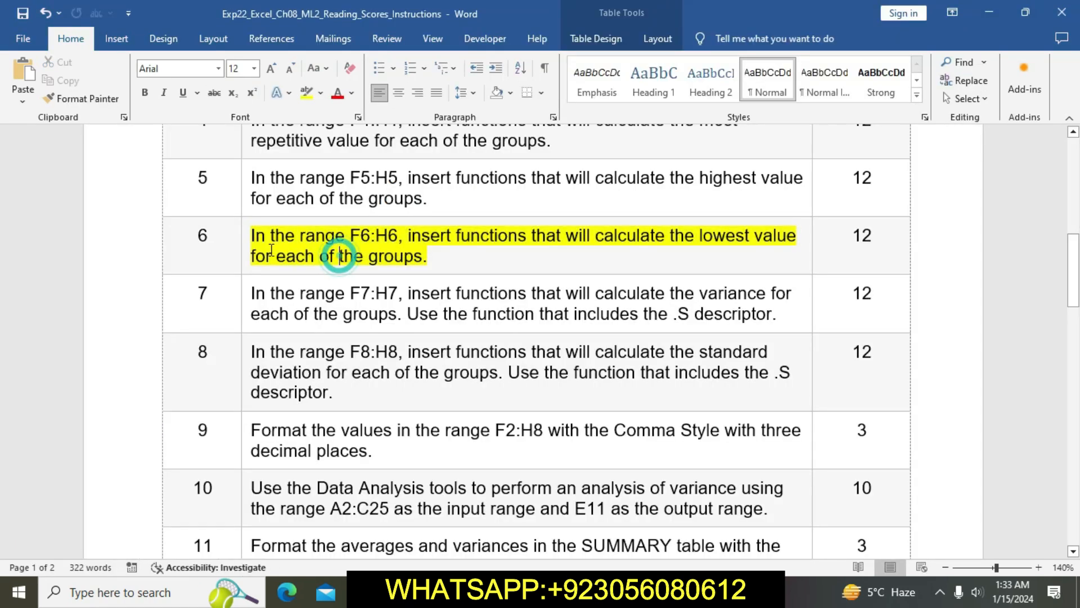
pyautogui.click(245, 243)
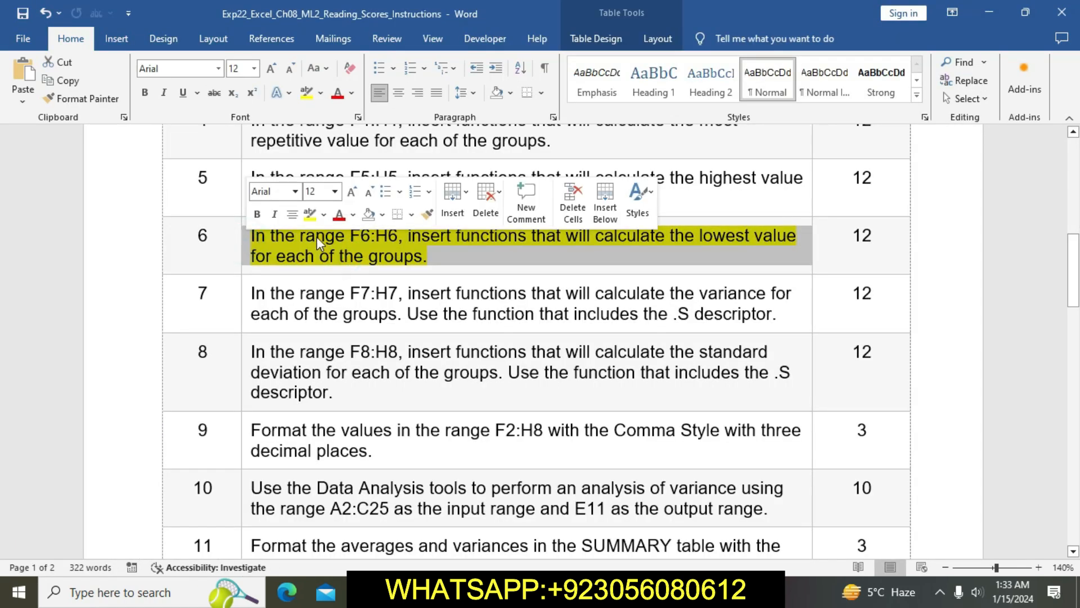
pyautogui.click(308, 215)
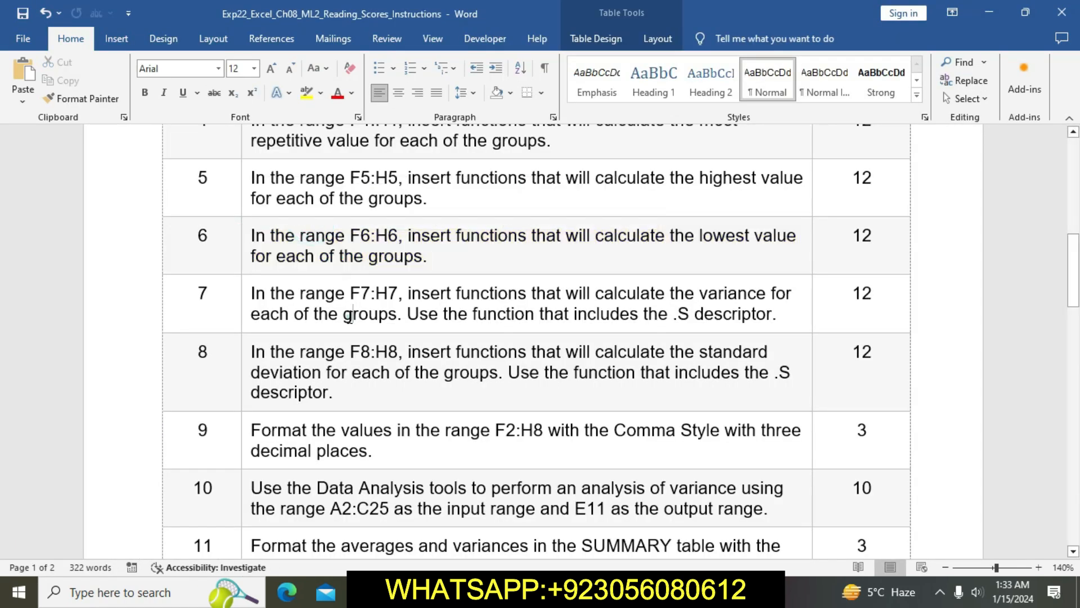